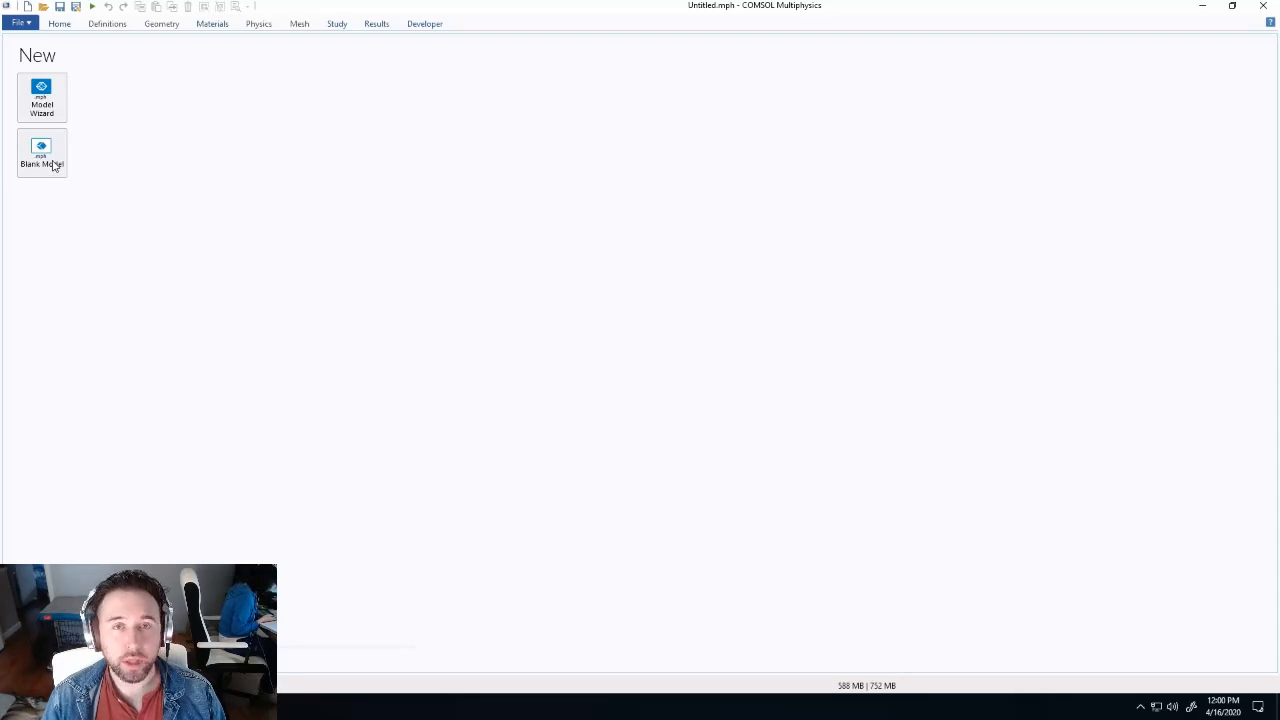
Create a new blank model.
left_click(55, 167)
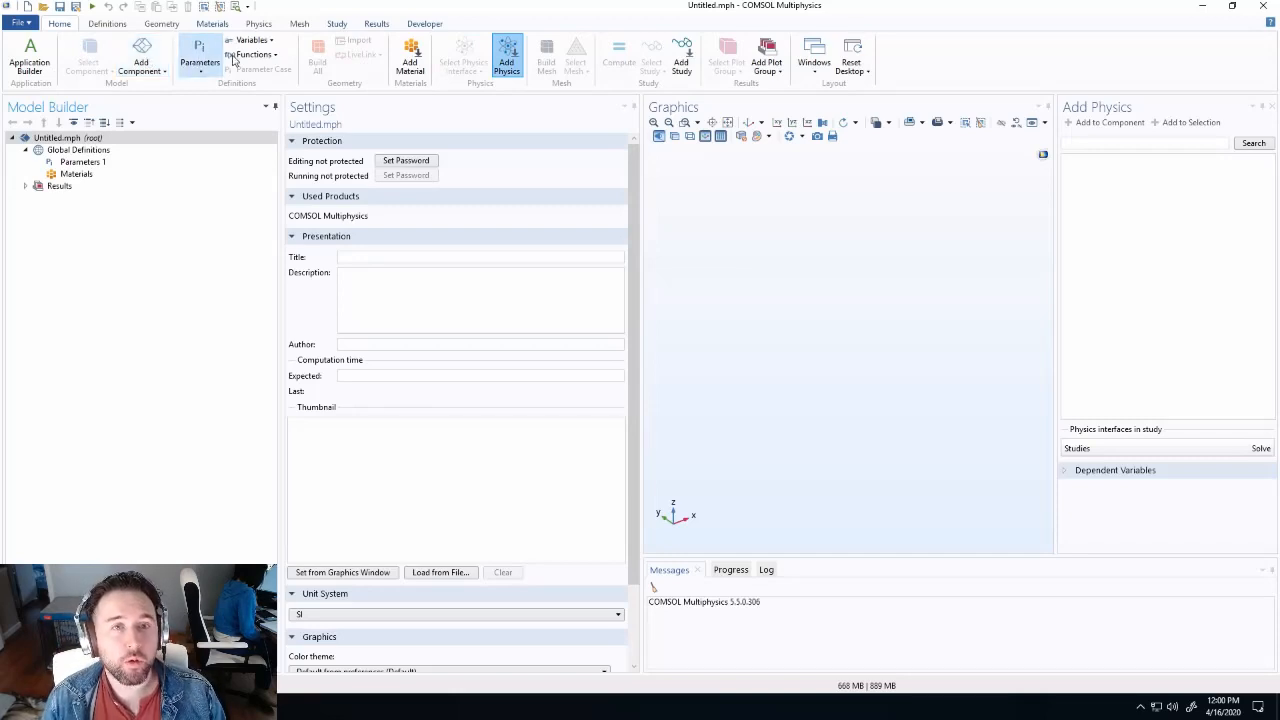
left_click(31, 25)
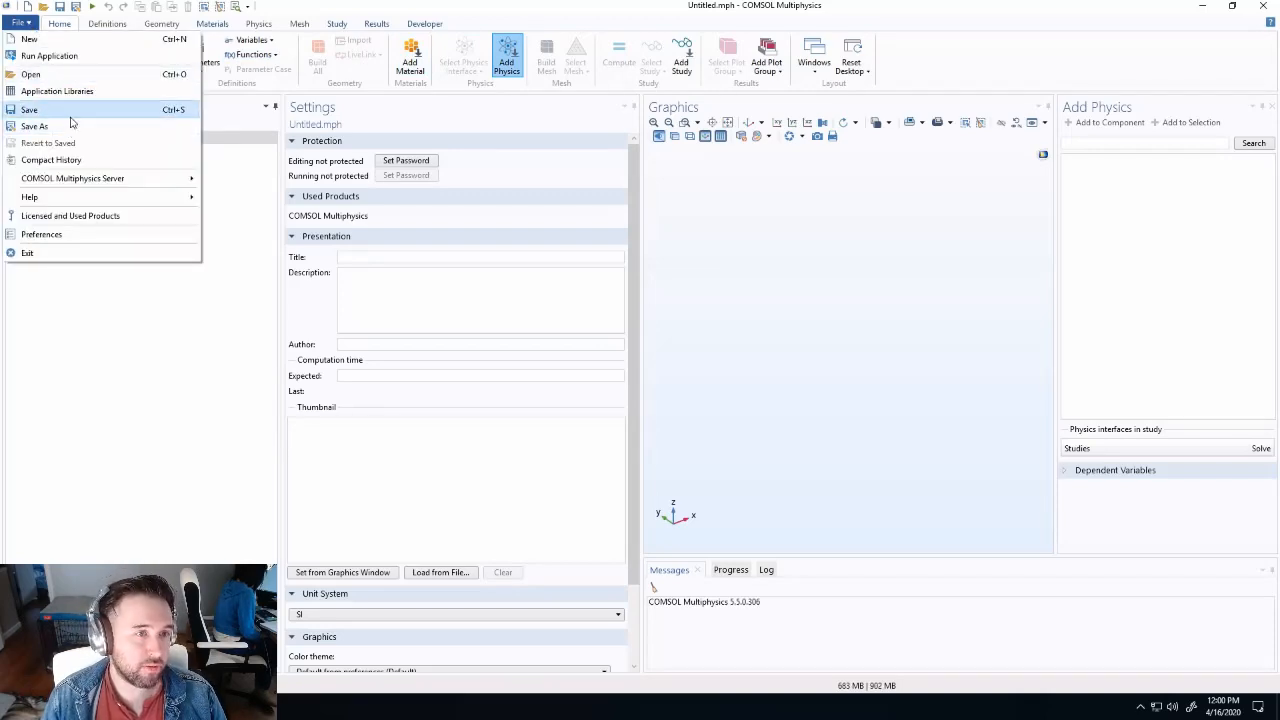
left_click(221, 235)
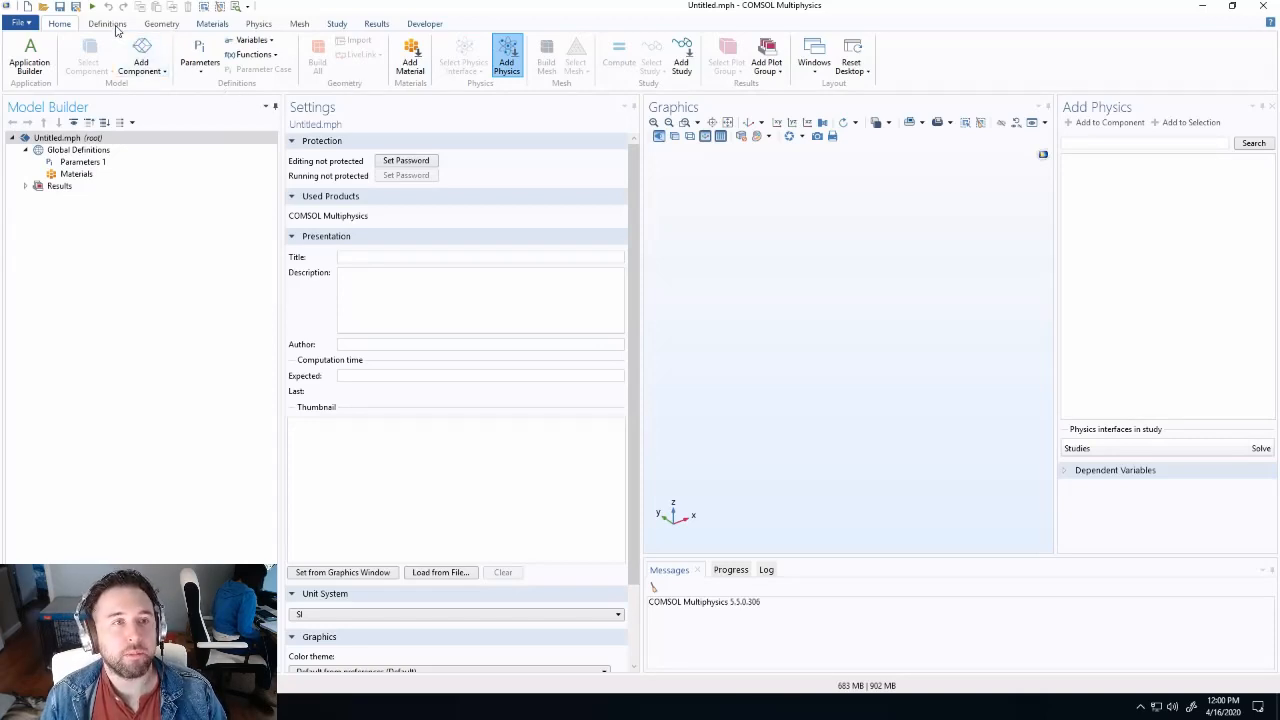
left_click(216, 24)
left_click(342, 27)
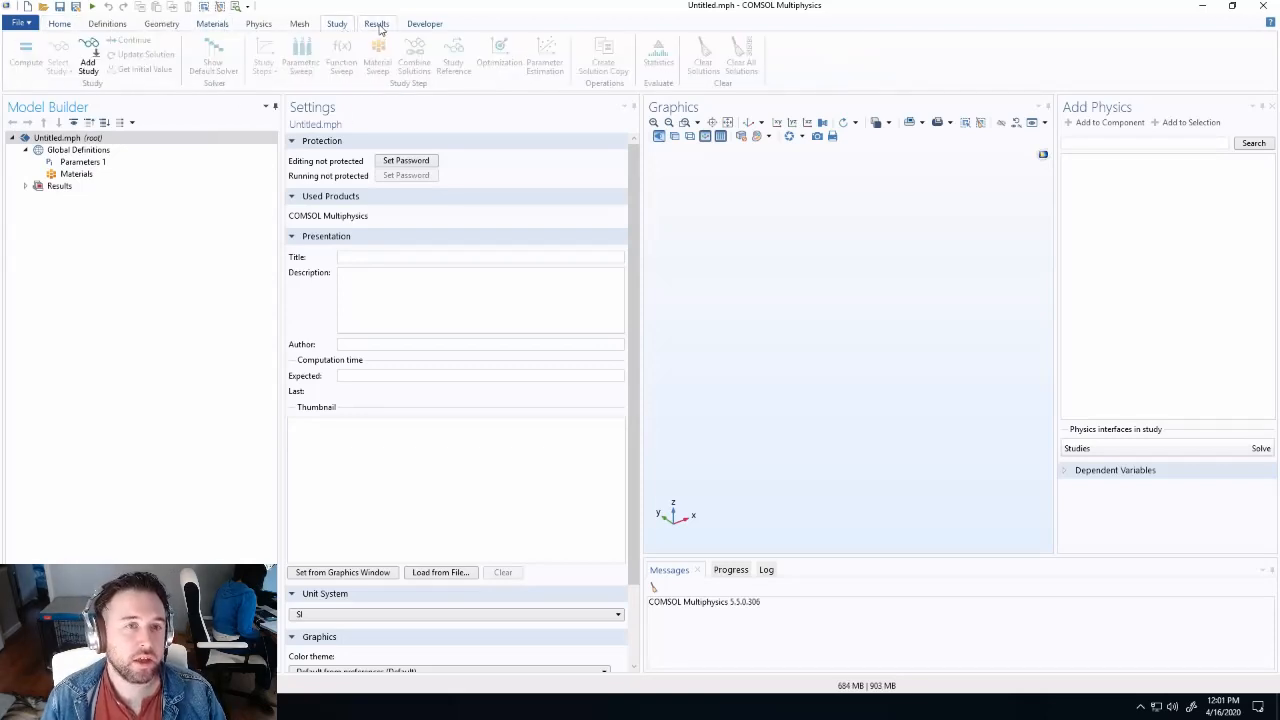
left_click(380, 28)
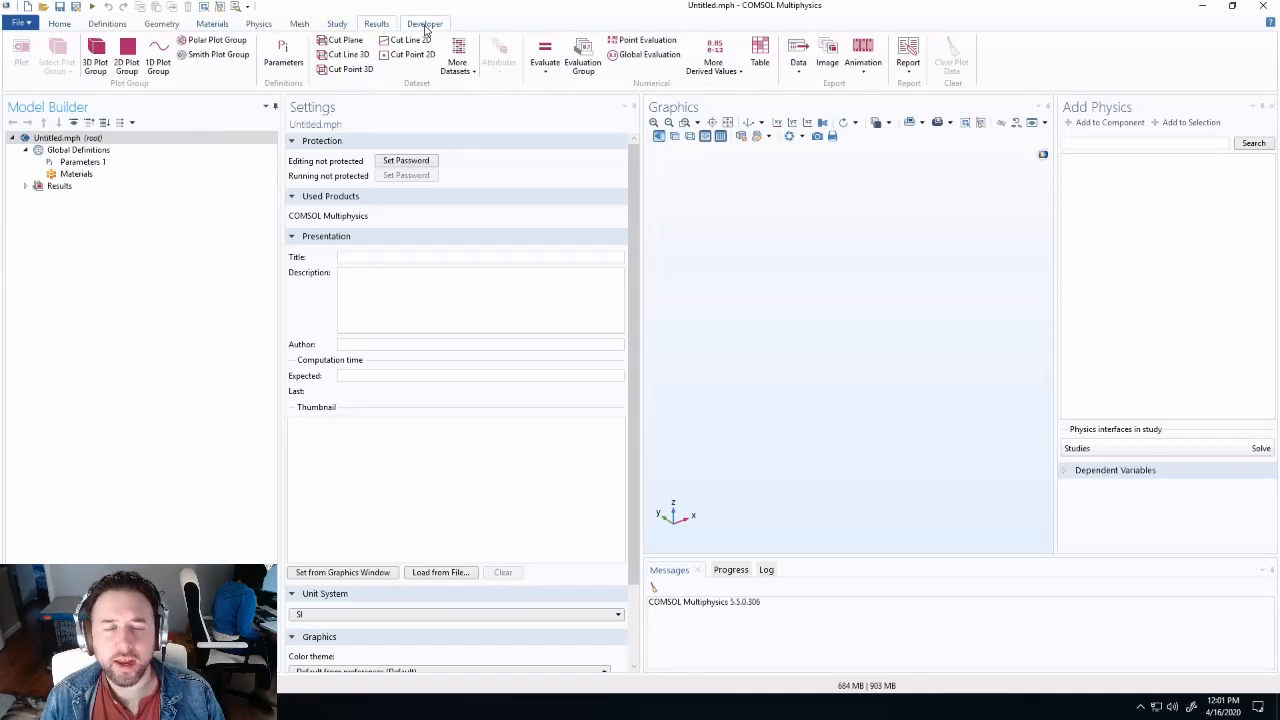
left_click(424, 24)
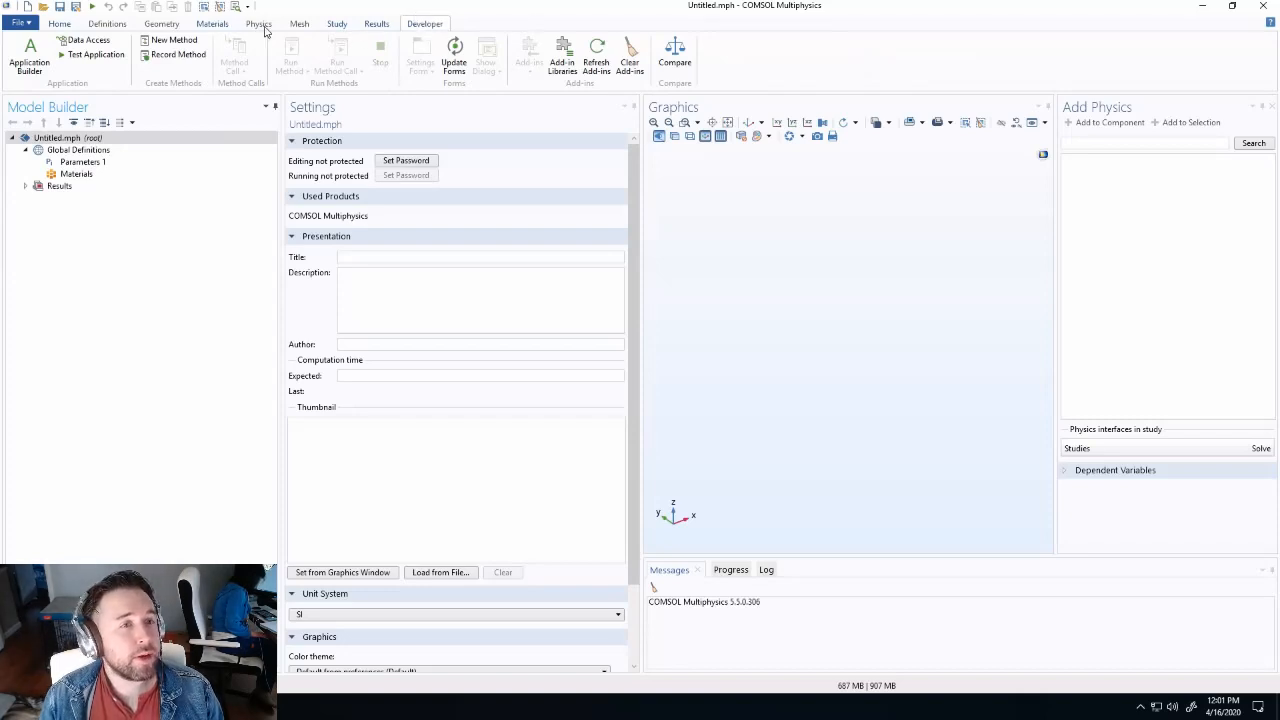
left_click(60, 24)
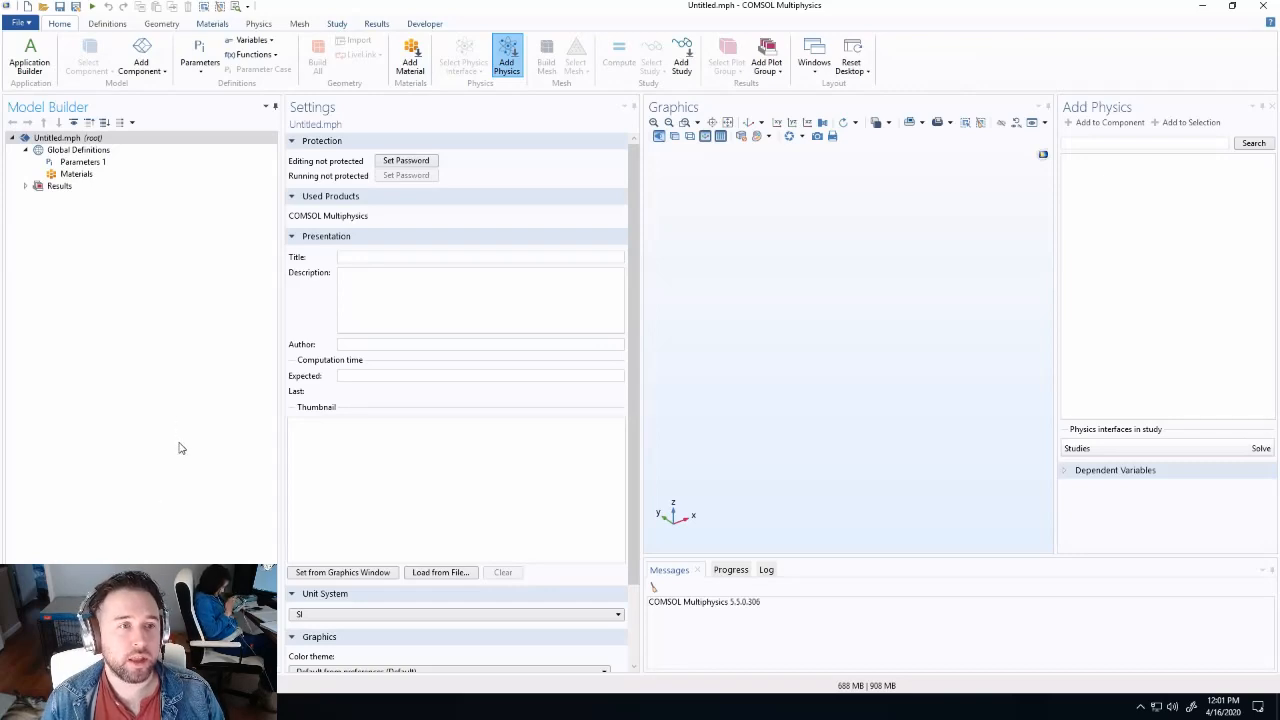
Add a 2D component to the model's root node.
left_click(83, 139)
right_click(86, 143)
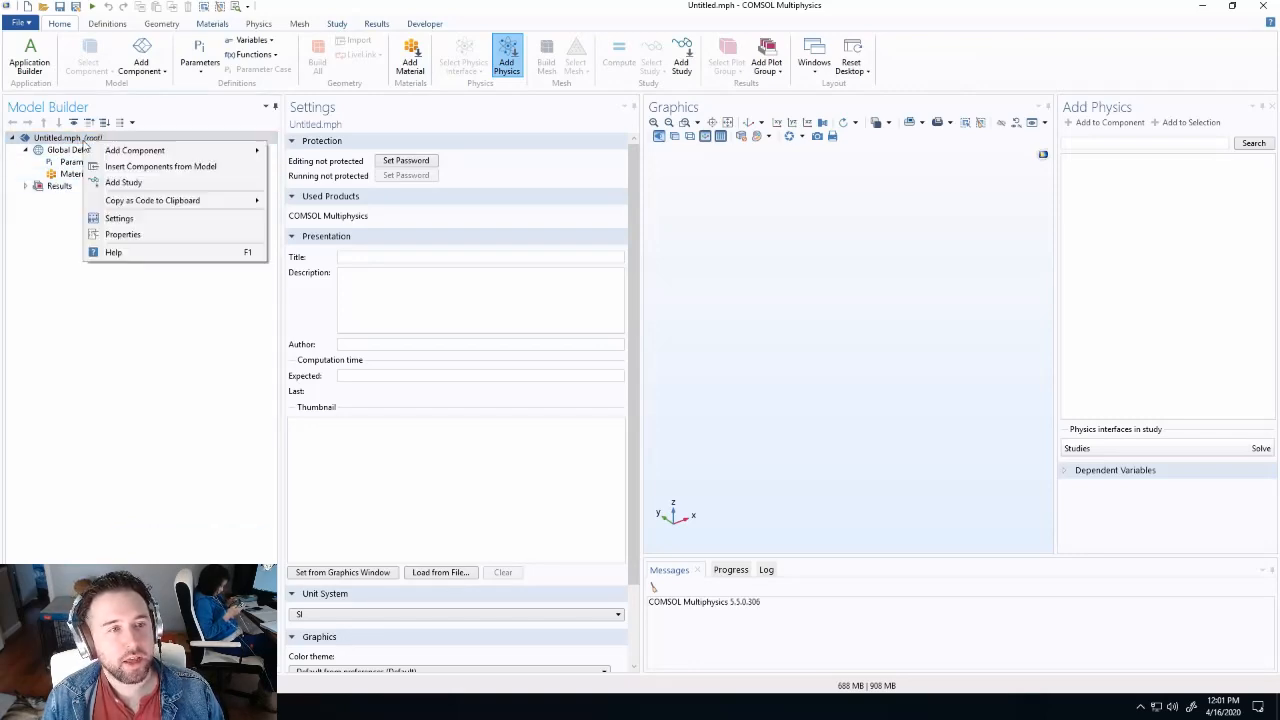
mouse_move(110, 155)
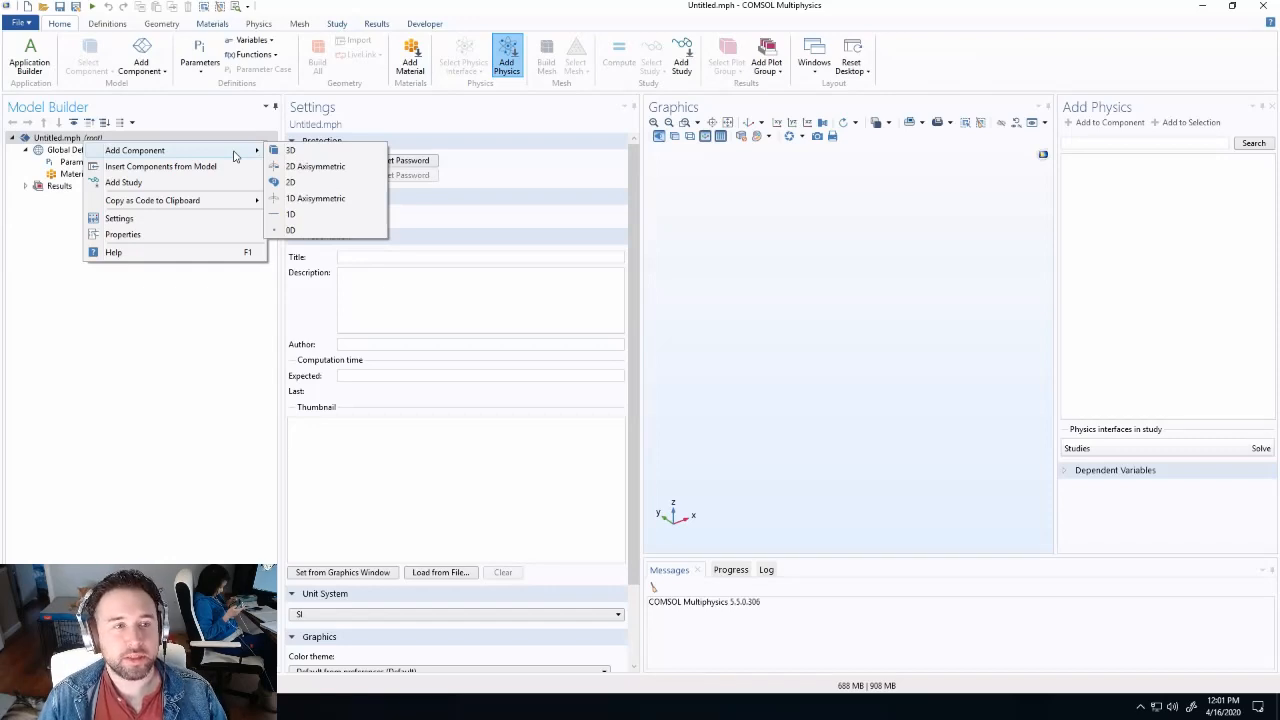
left_click(310, 183)
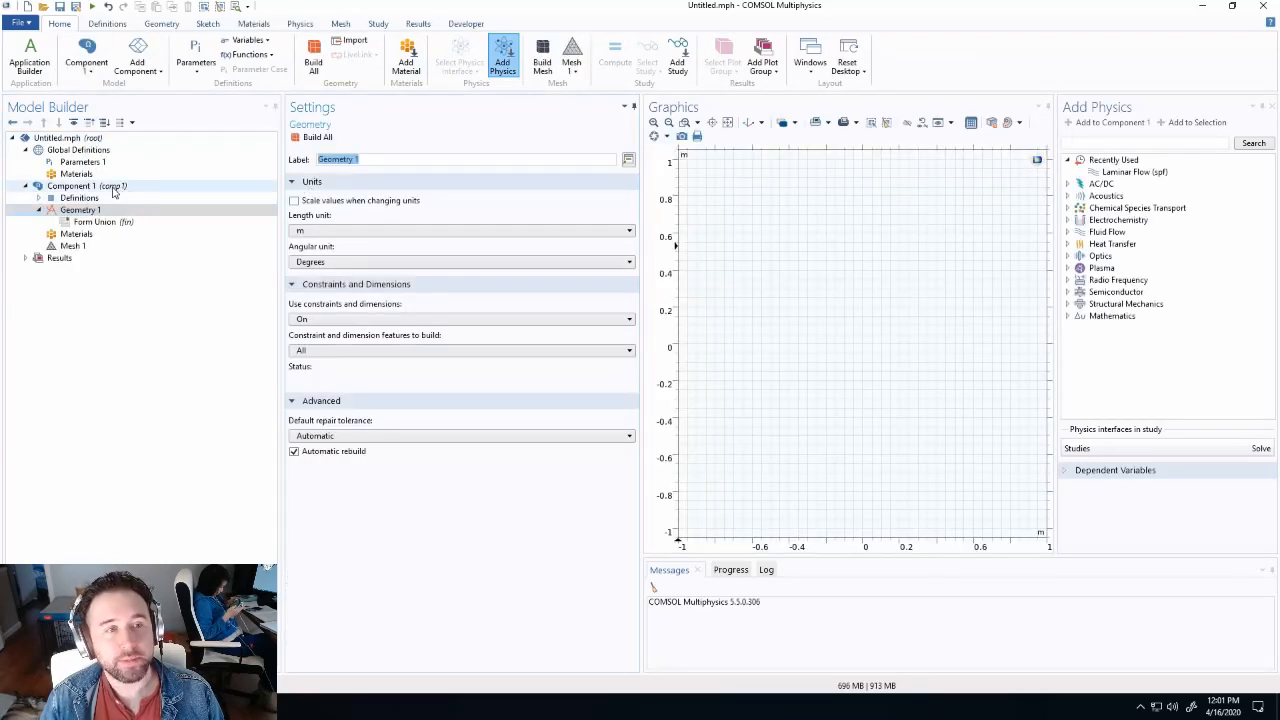
right_click(84, 140)
mouse_move(118, 150)
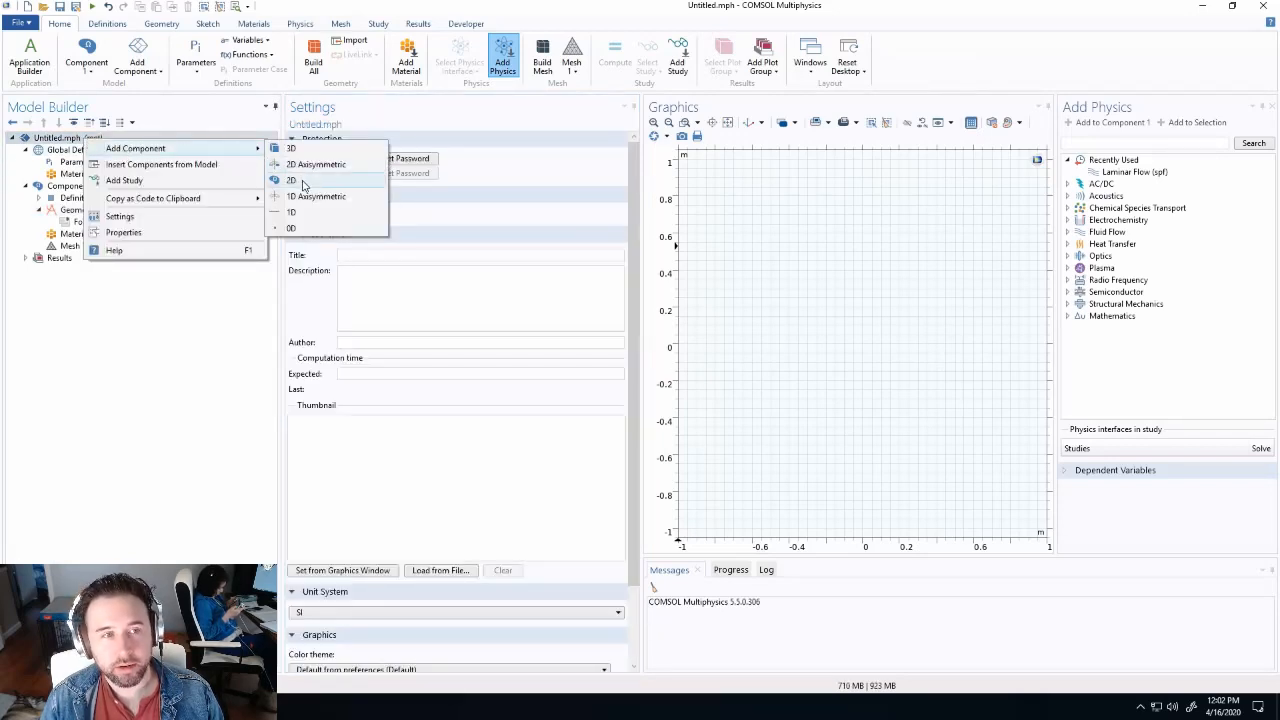
left_click(118, 338)
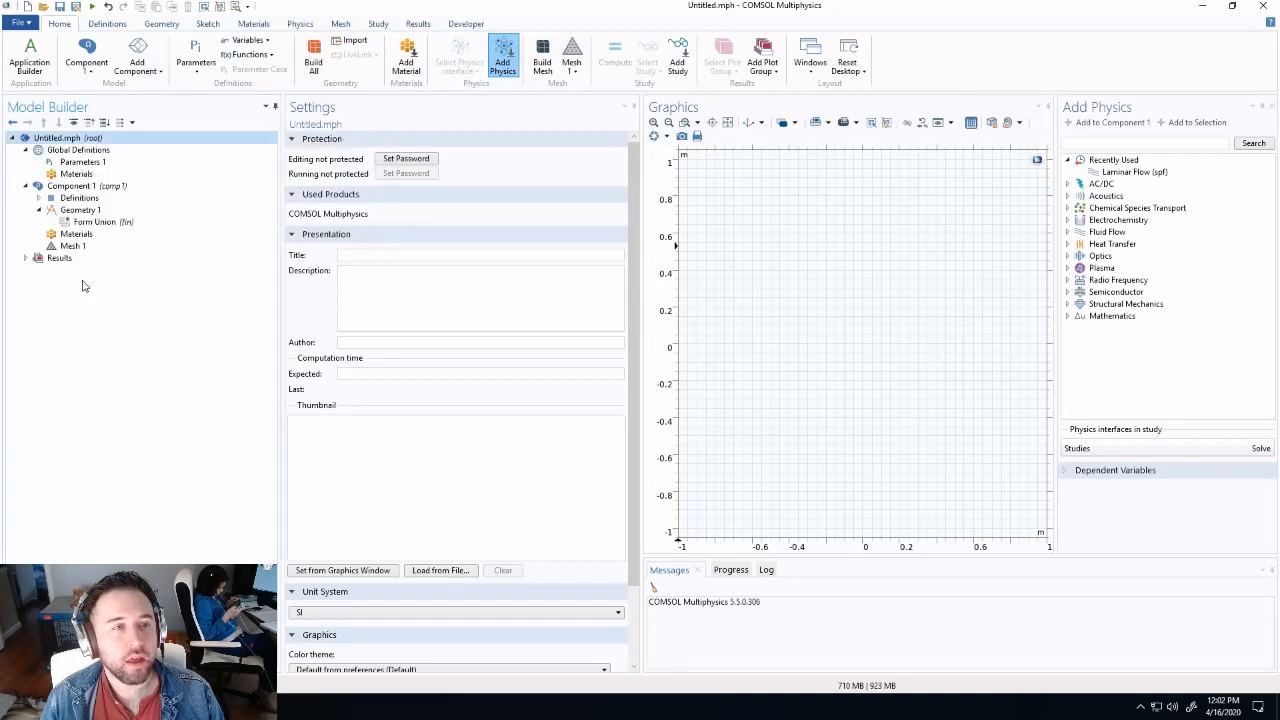
Add a Variables node under Global Definitions.
right_click(81, 152)
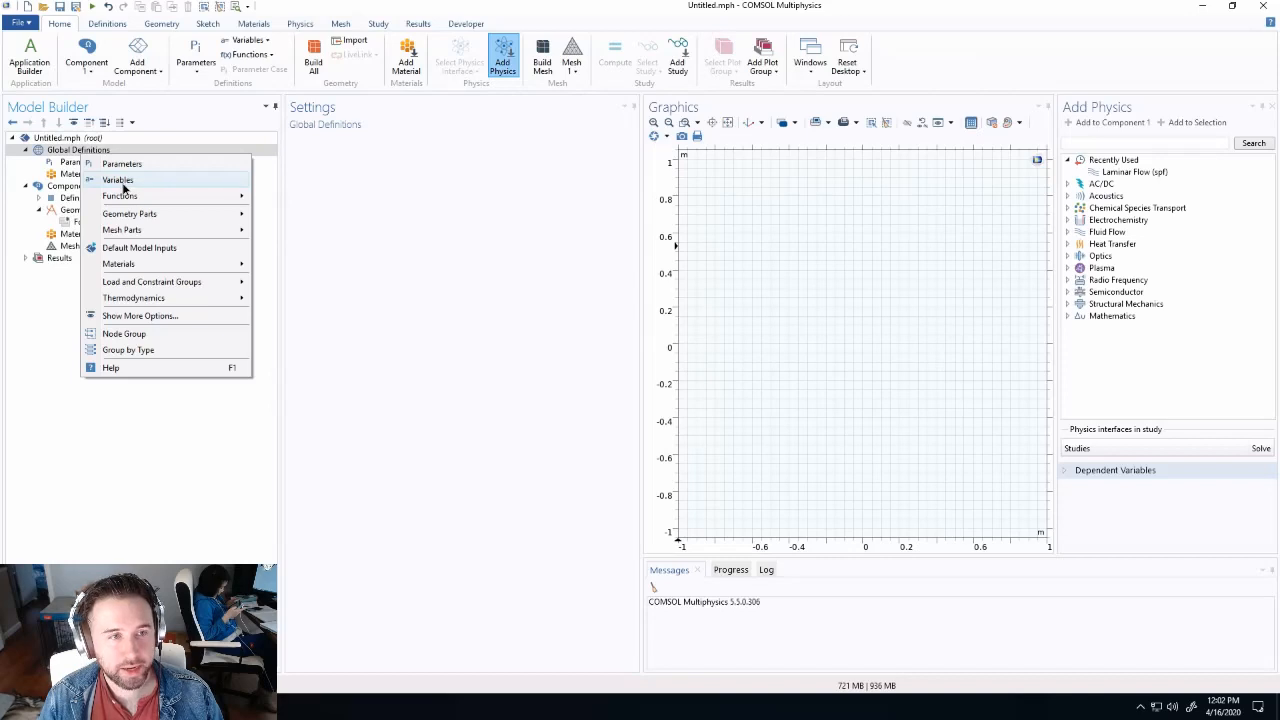
left_click(121, 181)
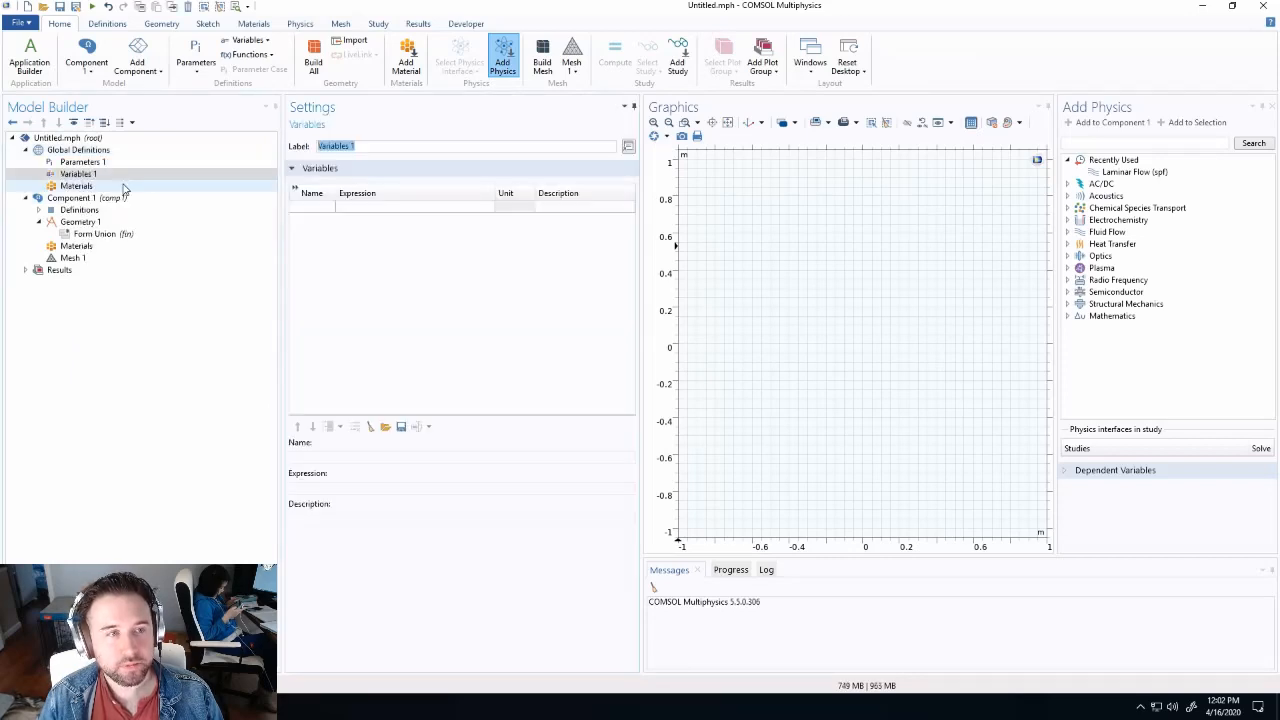
Define the global parameter l_w in Parameters 1 with the expression 5 [mm] and the description Length.
left_click(82, 162)
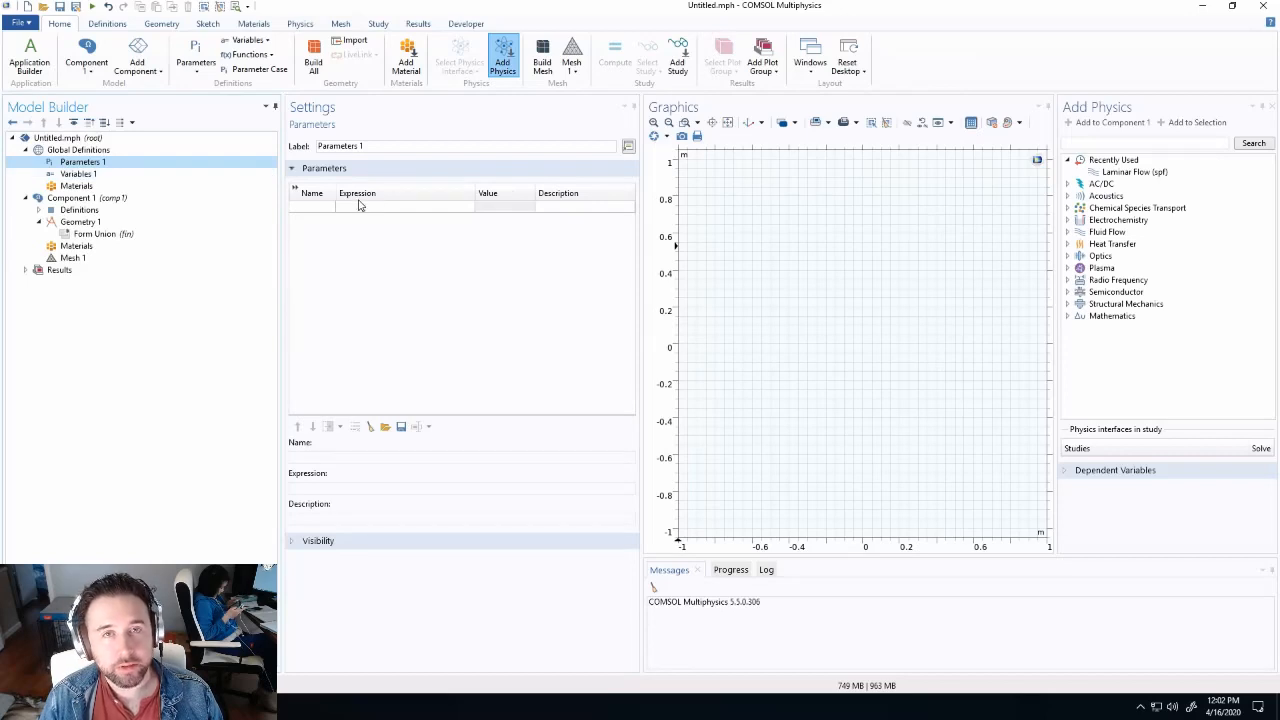
left_click(317, 210)
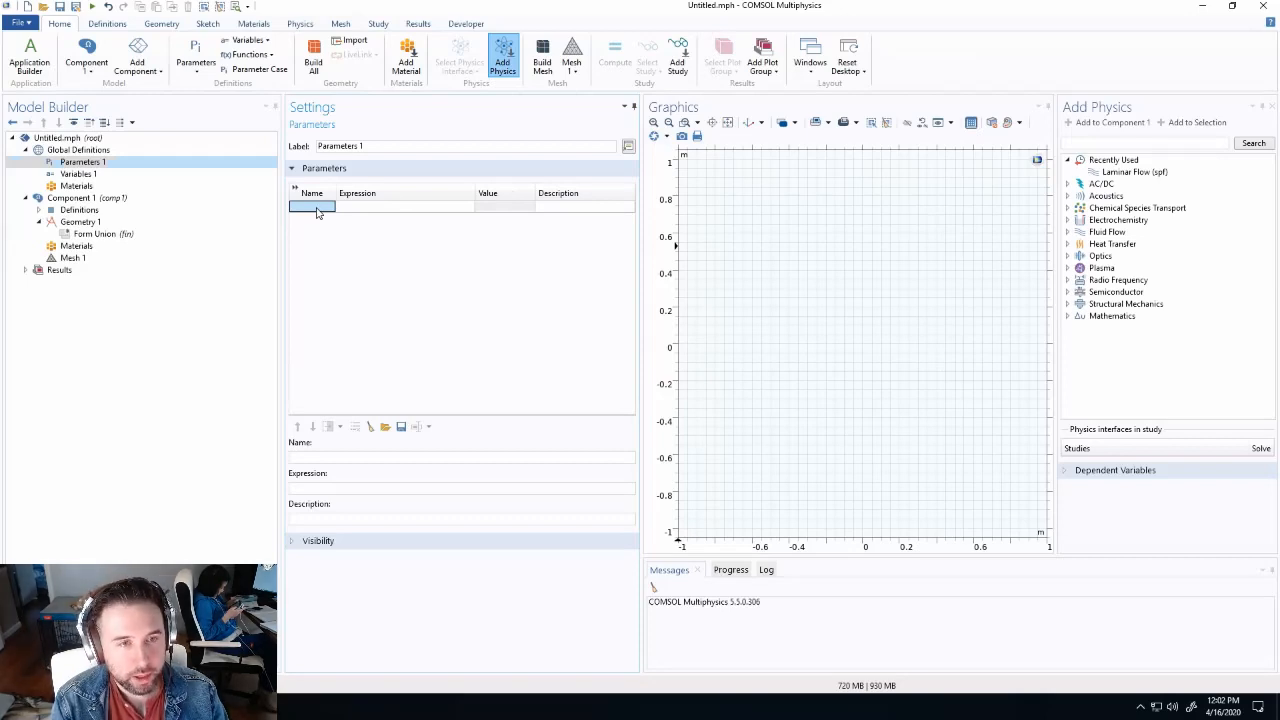
left_click(317, 209)
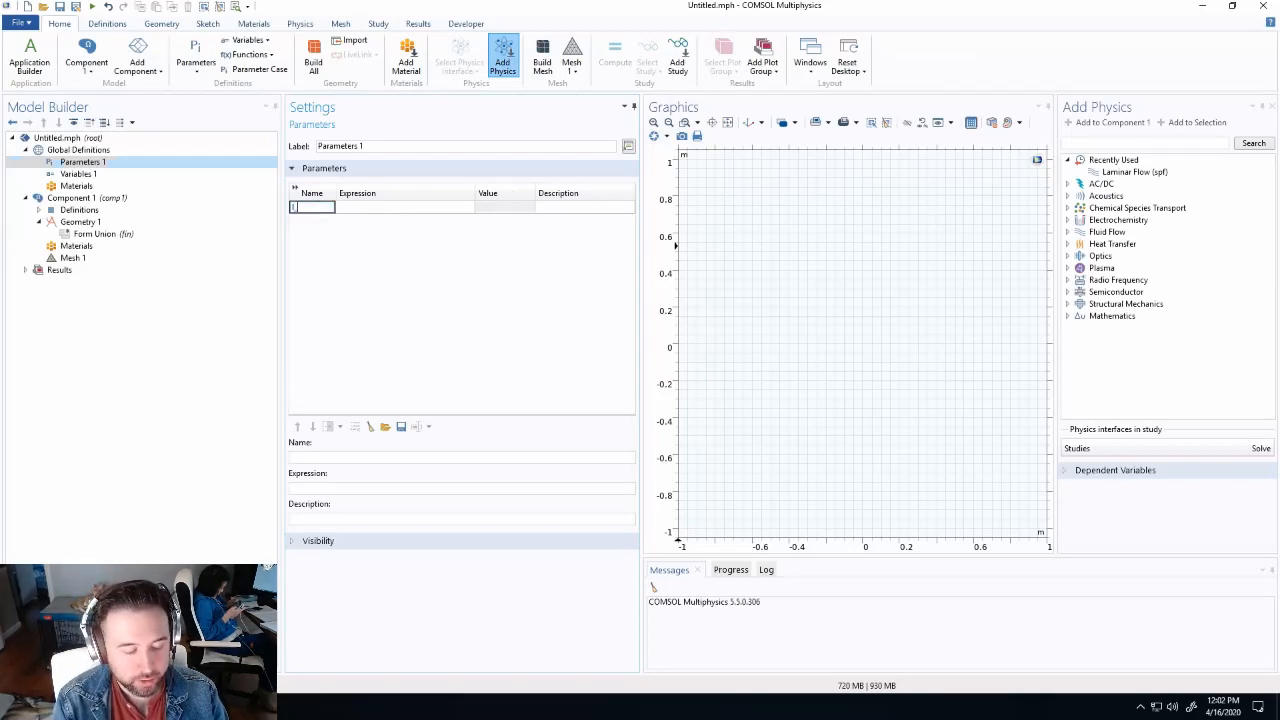
left_click(398, 207)
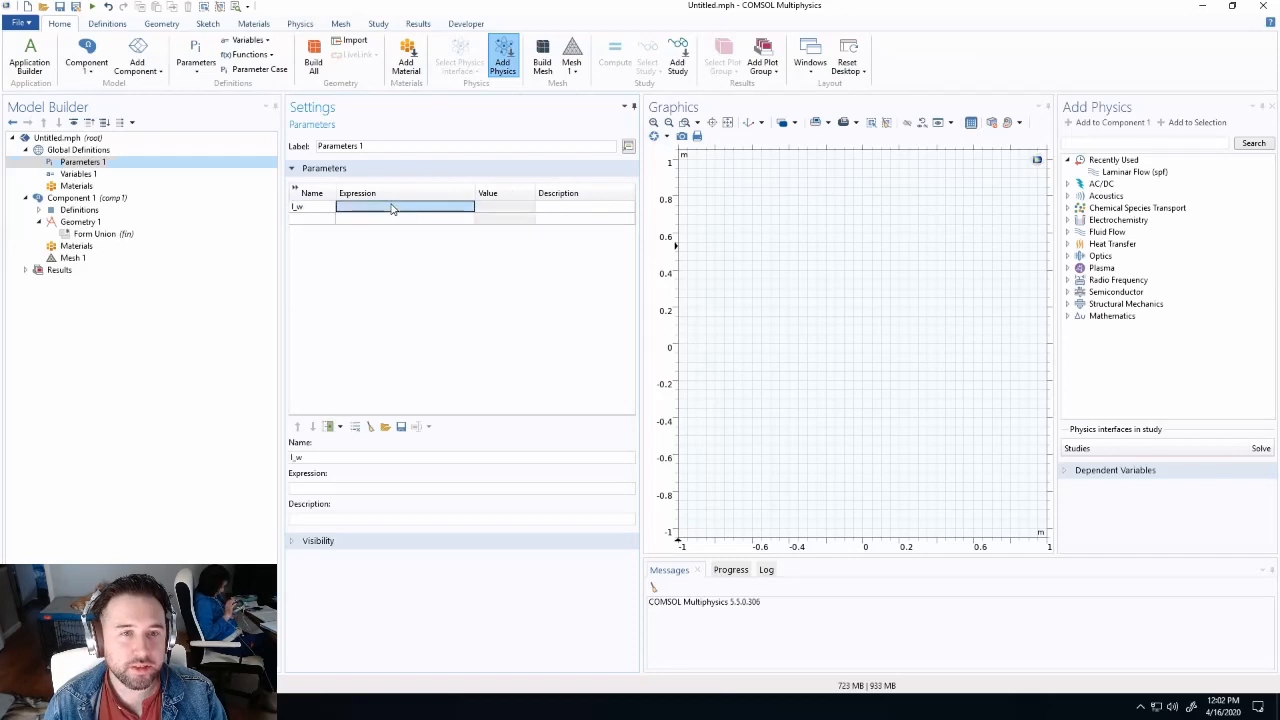
type("5 [mm")
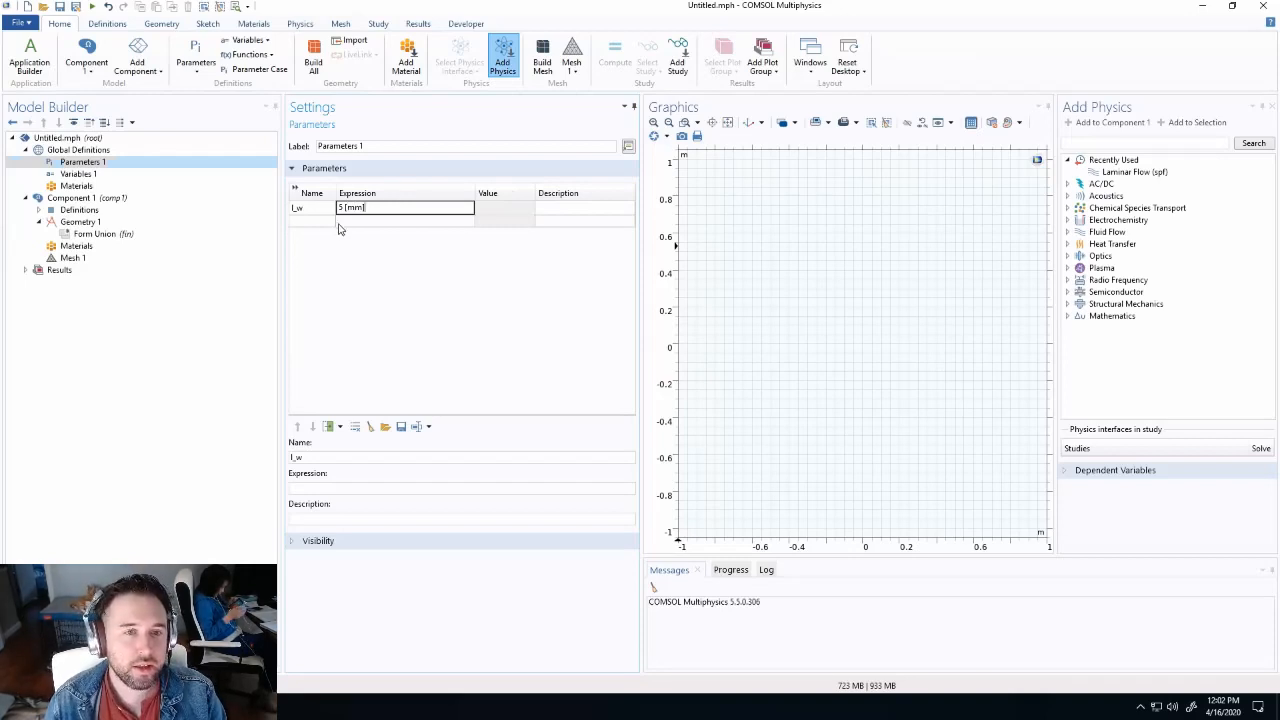
left_click(565, 207)
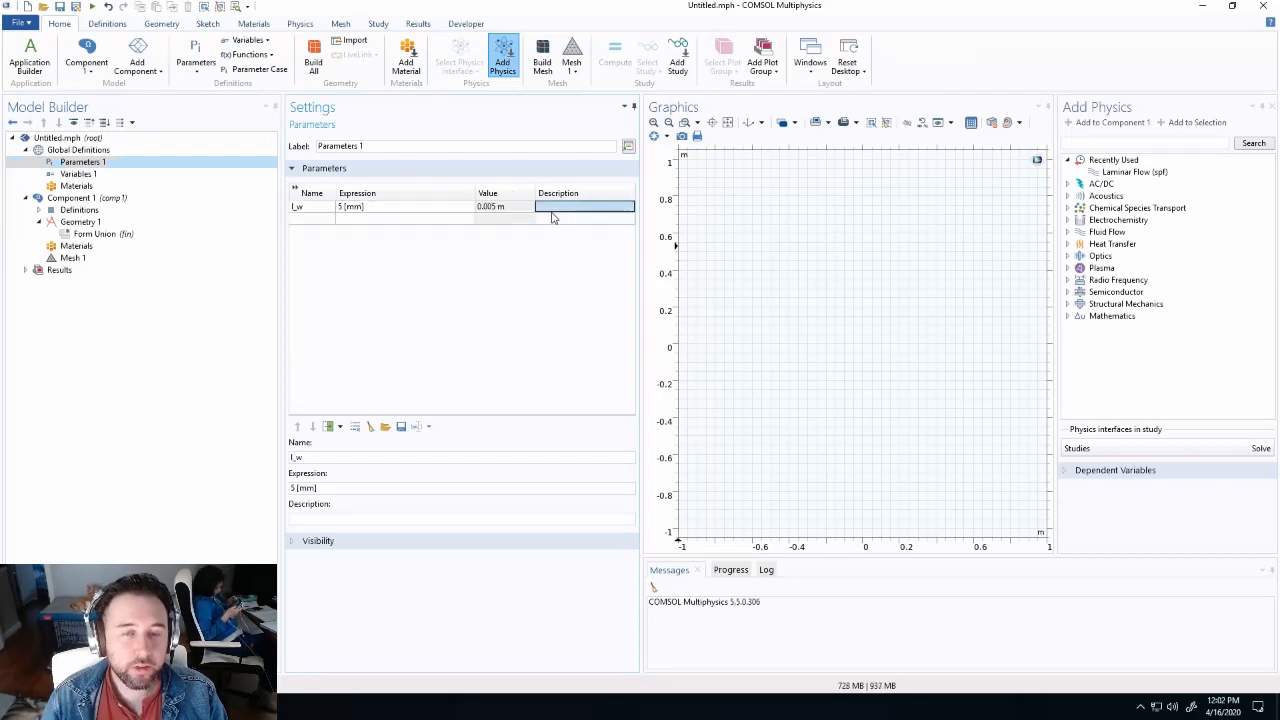
type("Length")
Add a second global parameter h_w with the expression 10 [mm] and the description Height.
left_click(306, 221)
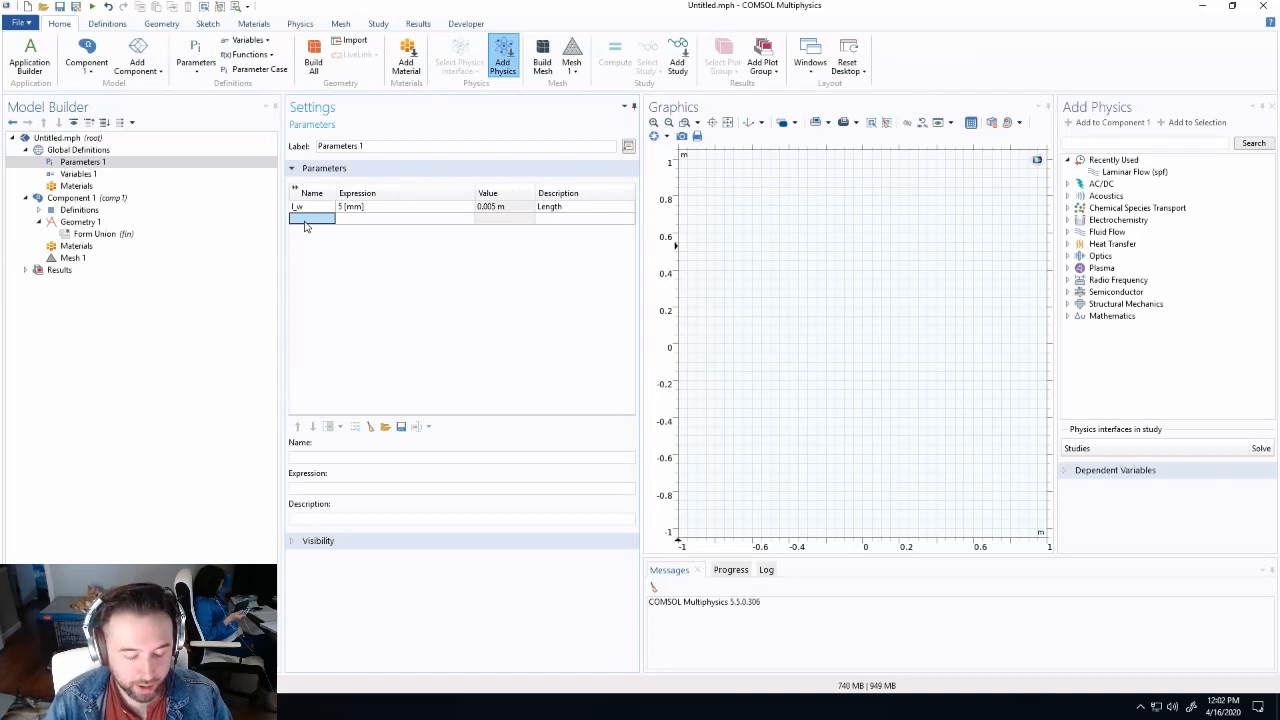
type("h")
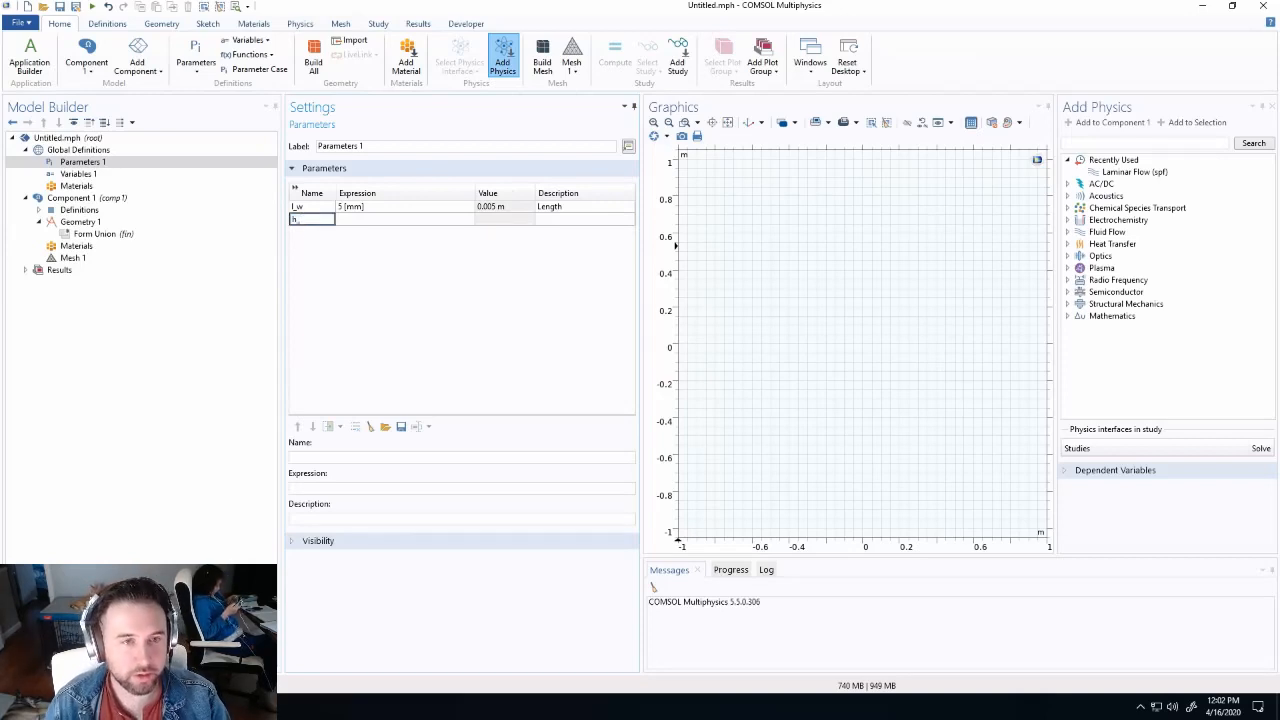
type("_w")
left_click(379, 220)
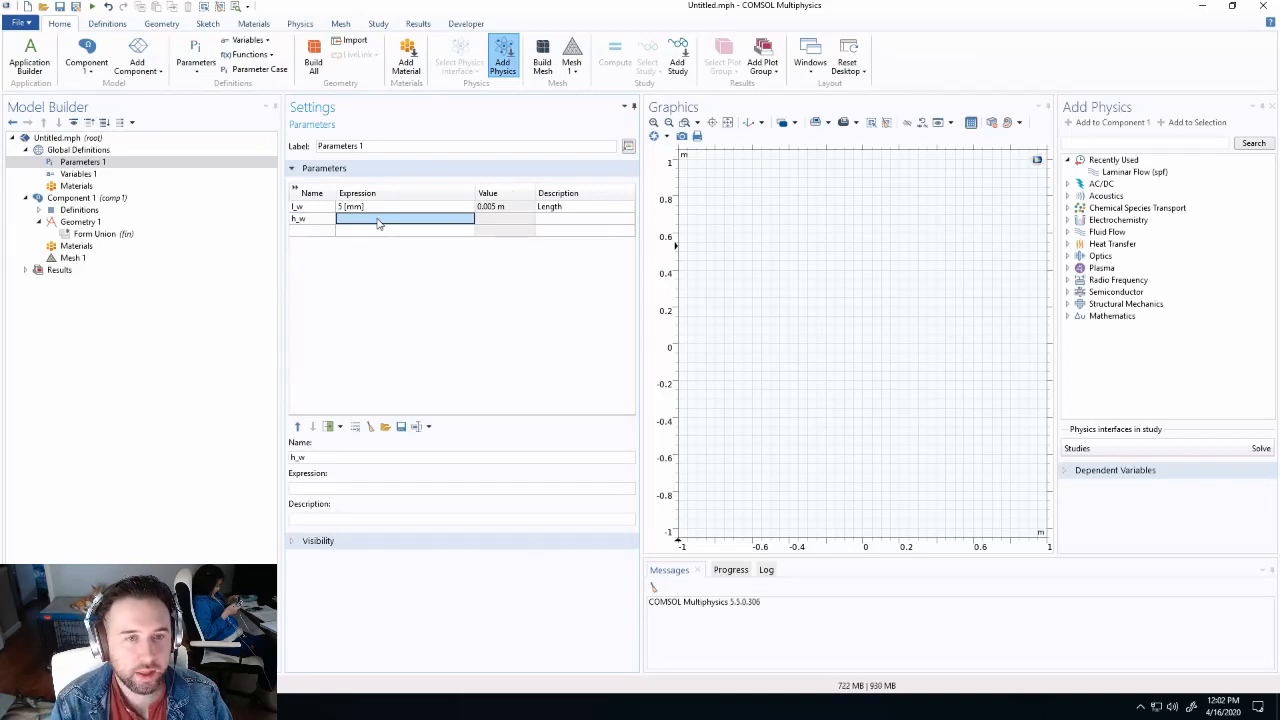
type("10")
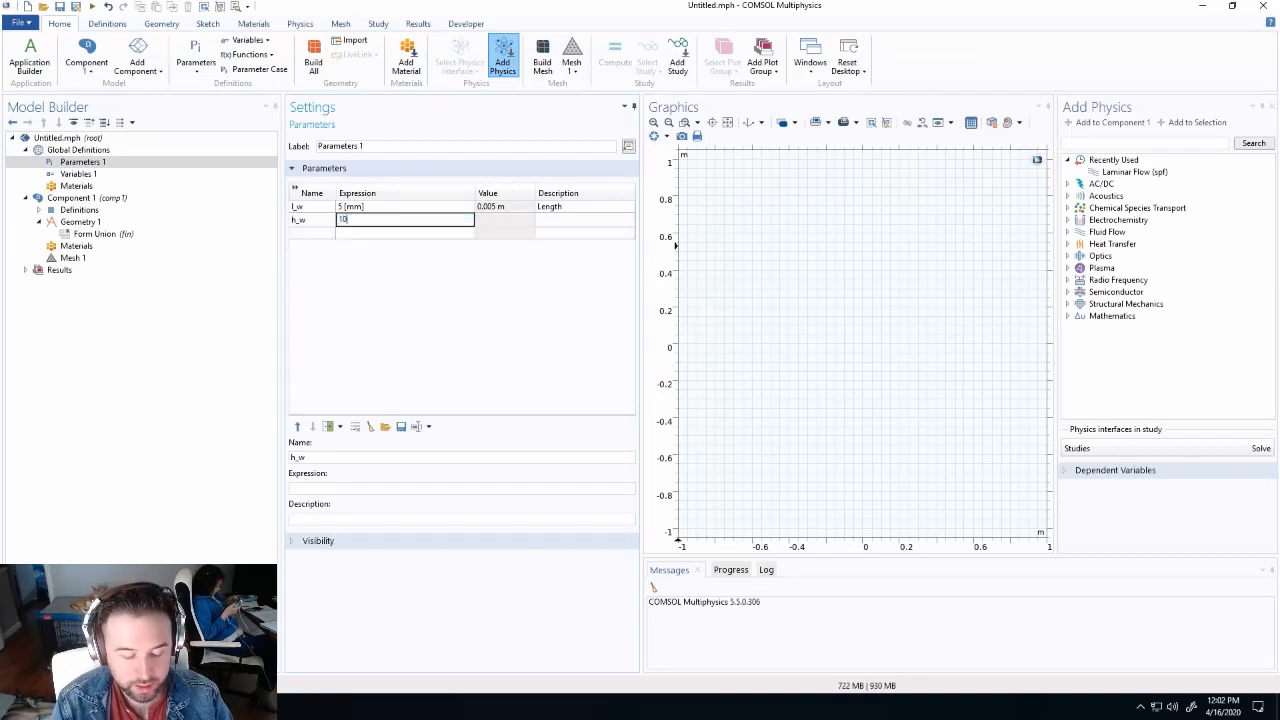
type("[mm")
key("BackSpace")
key("BackSpace")
key("BackSpace")
type("[")
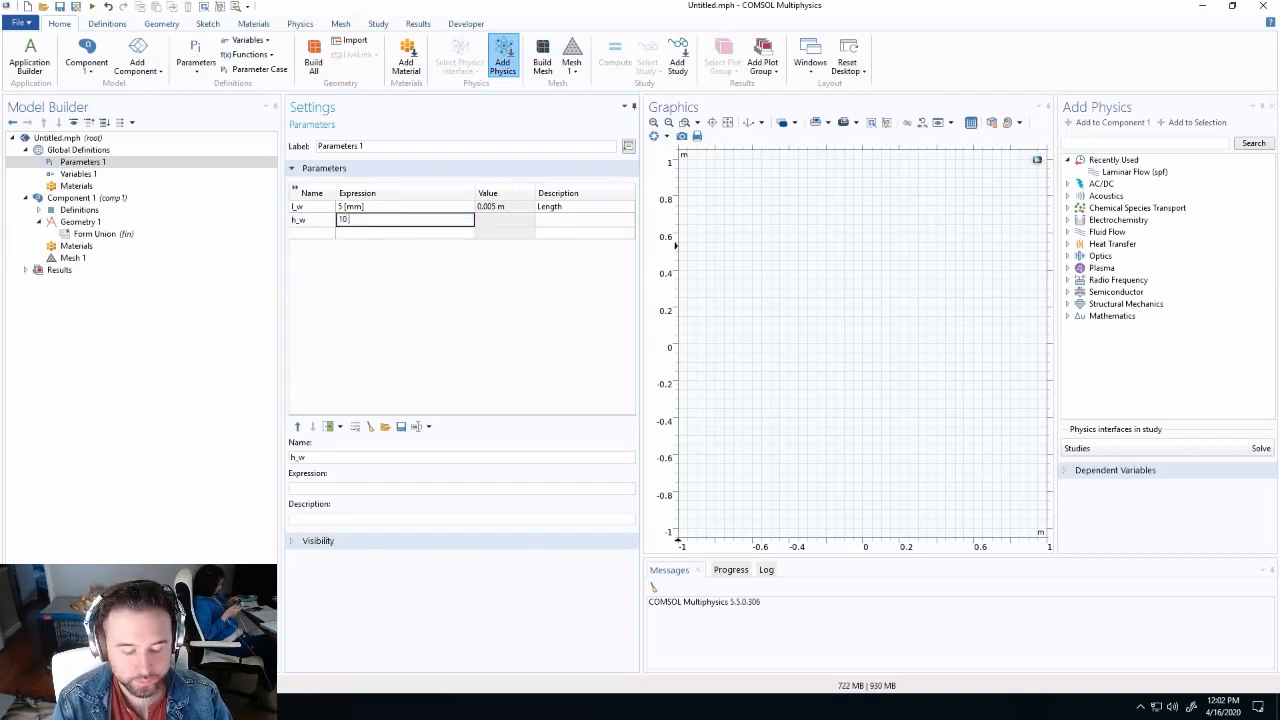
type("mm]")
key("Tab")
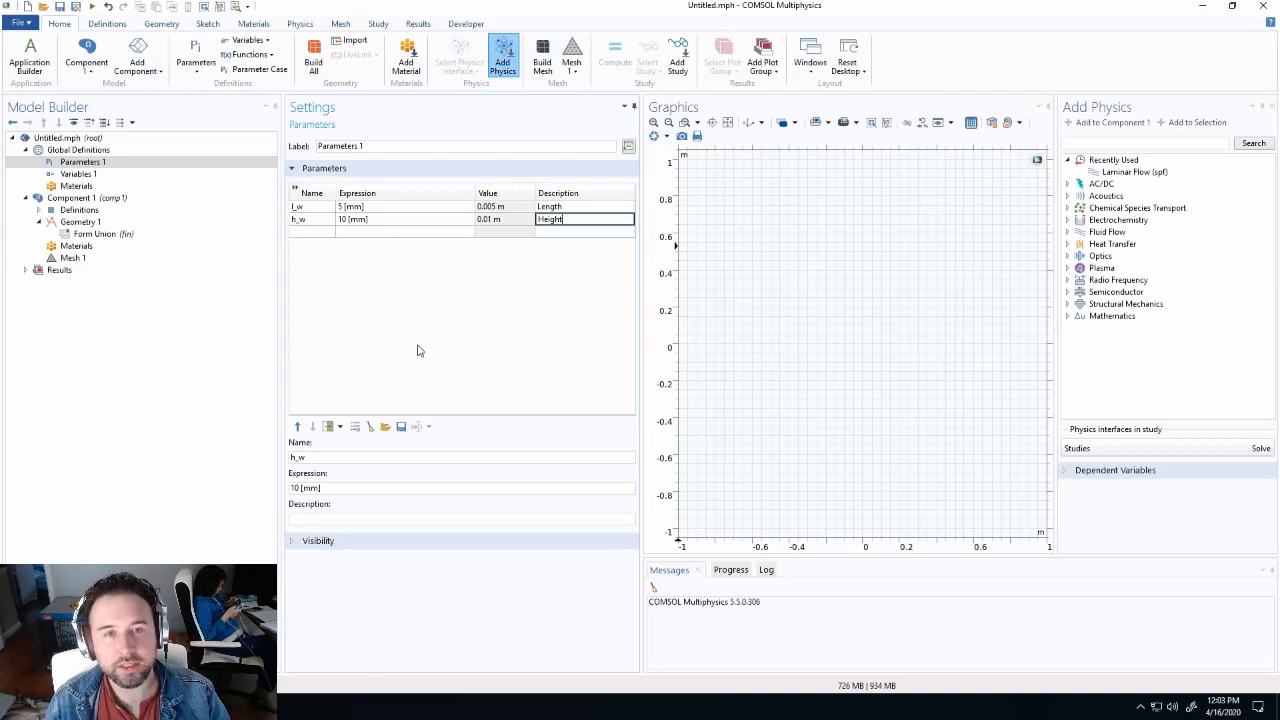
key("Return")
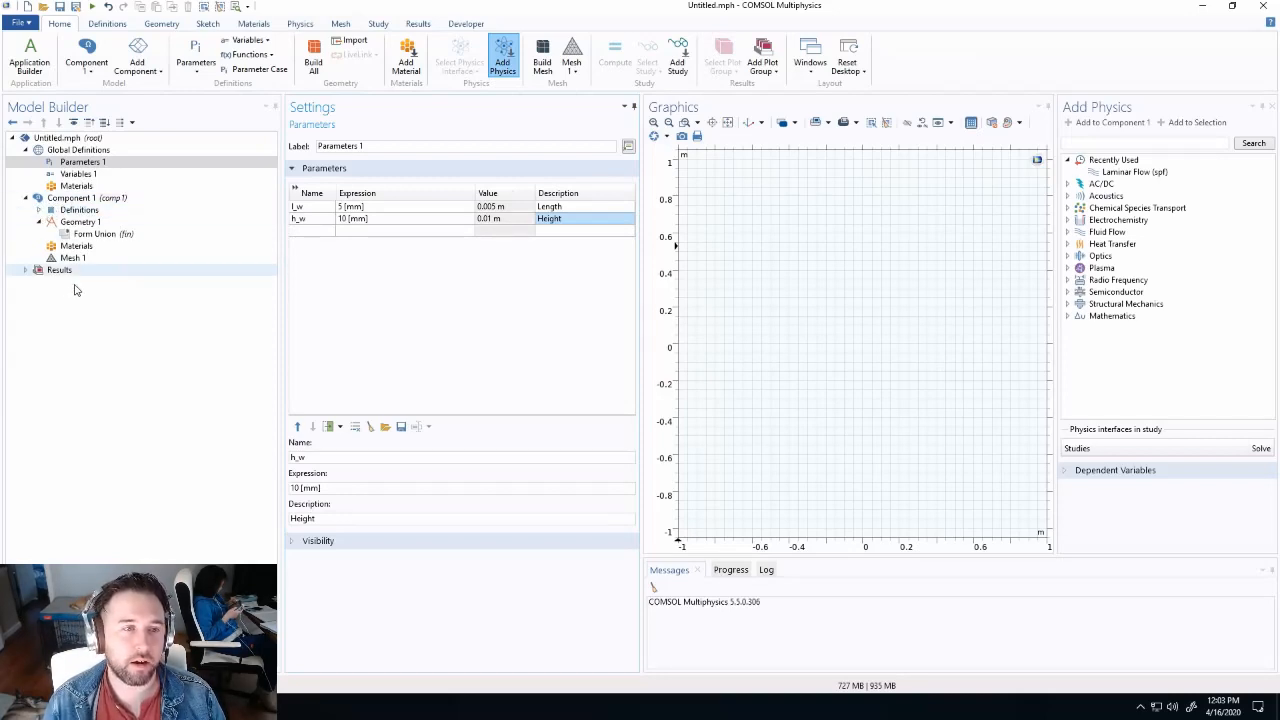
Set the length unit of Component 1's geometry to mm.
left_click(79, 199)
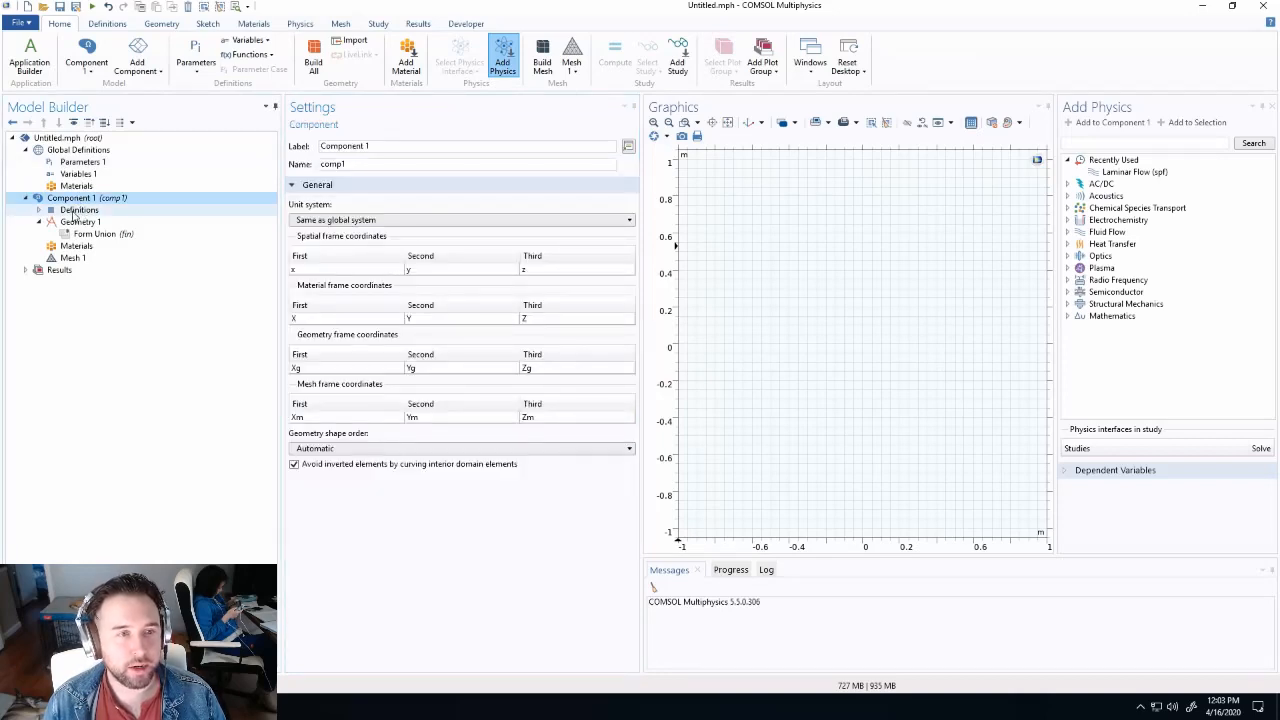
left_click(82, 222)
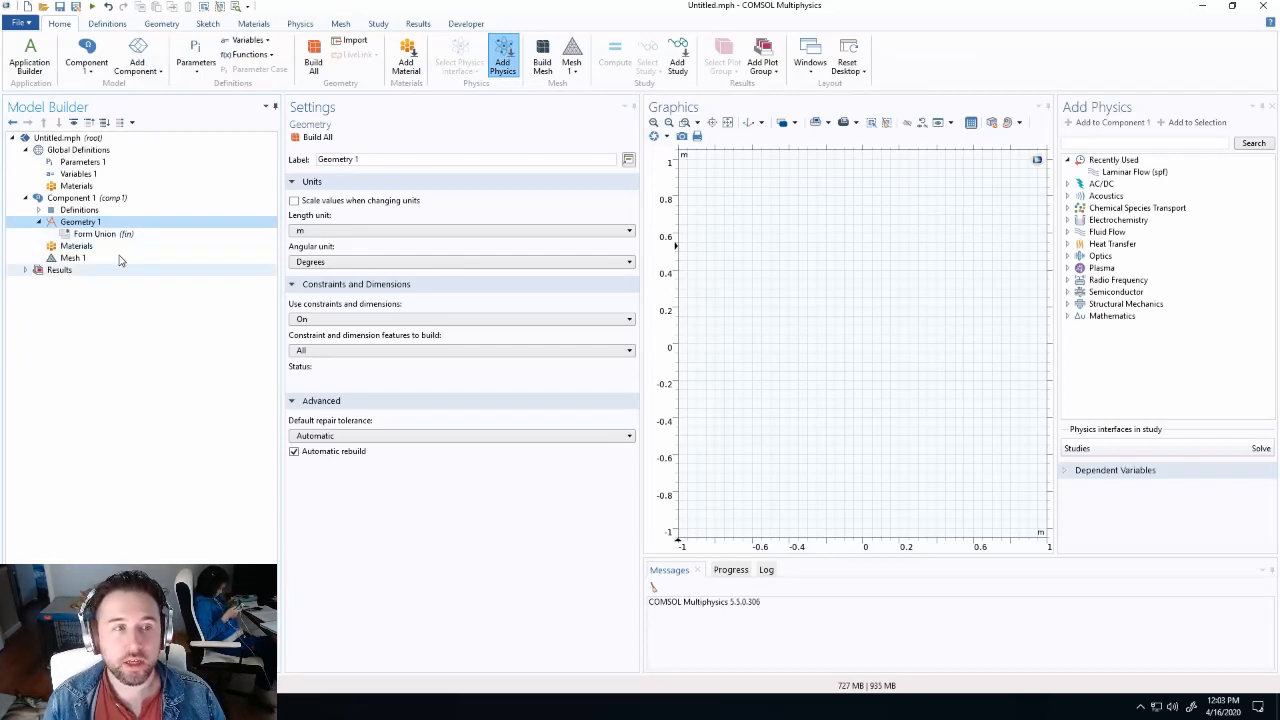
left_click(326, 234)
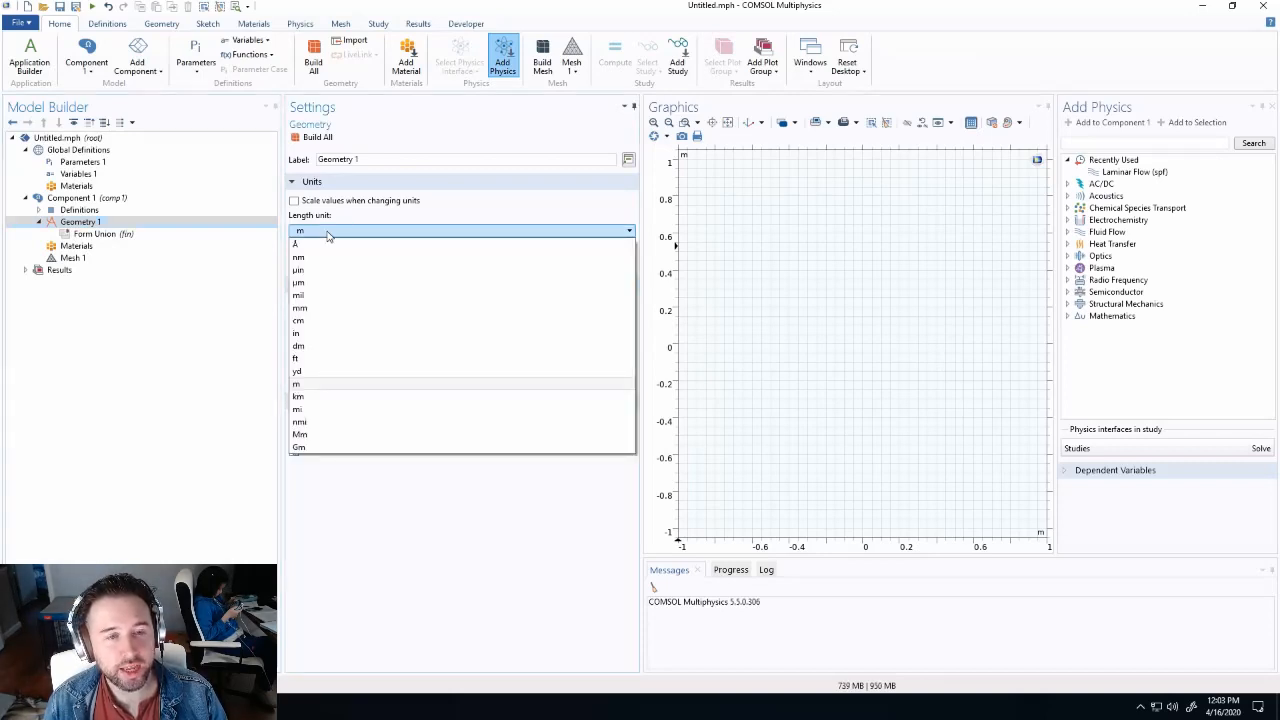
left_click(317, 309)
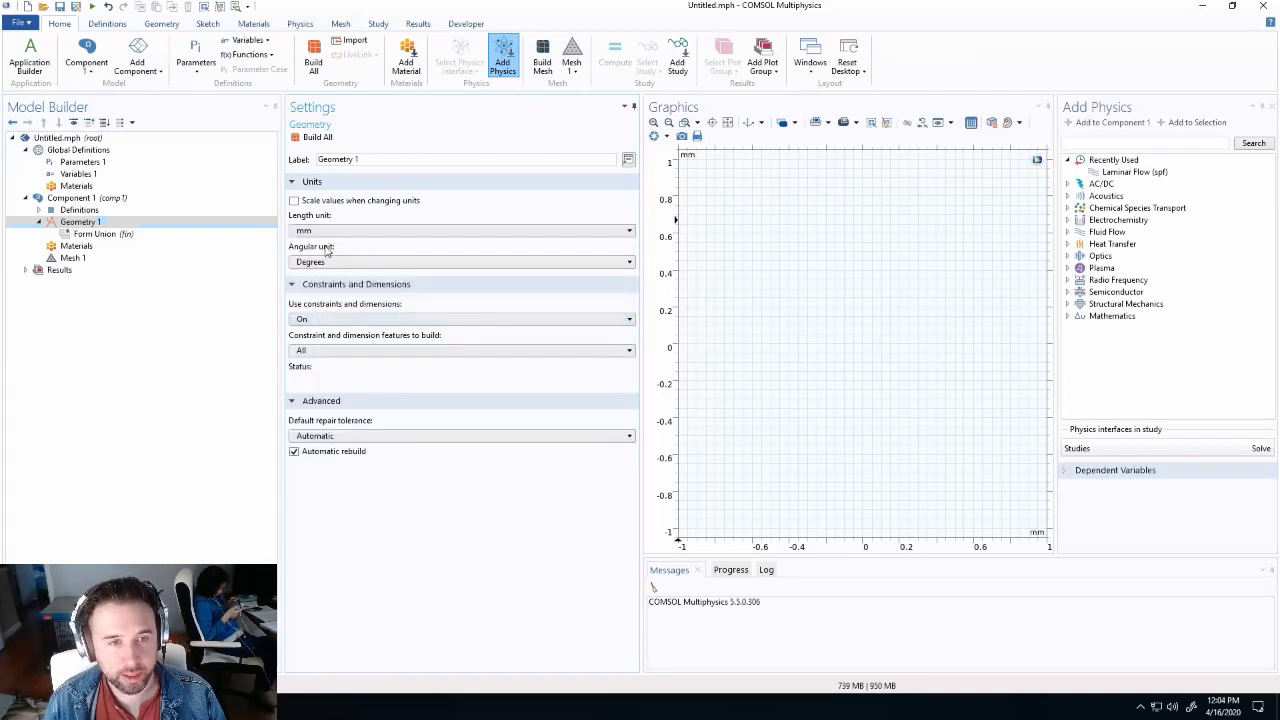
Add a rectangle to Geometry 1 with width l_w and height h_w, and build it.
left_click(88, 223)
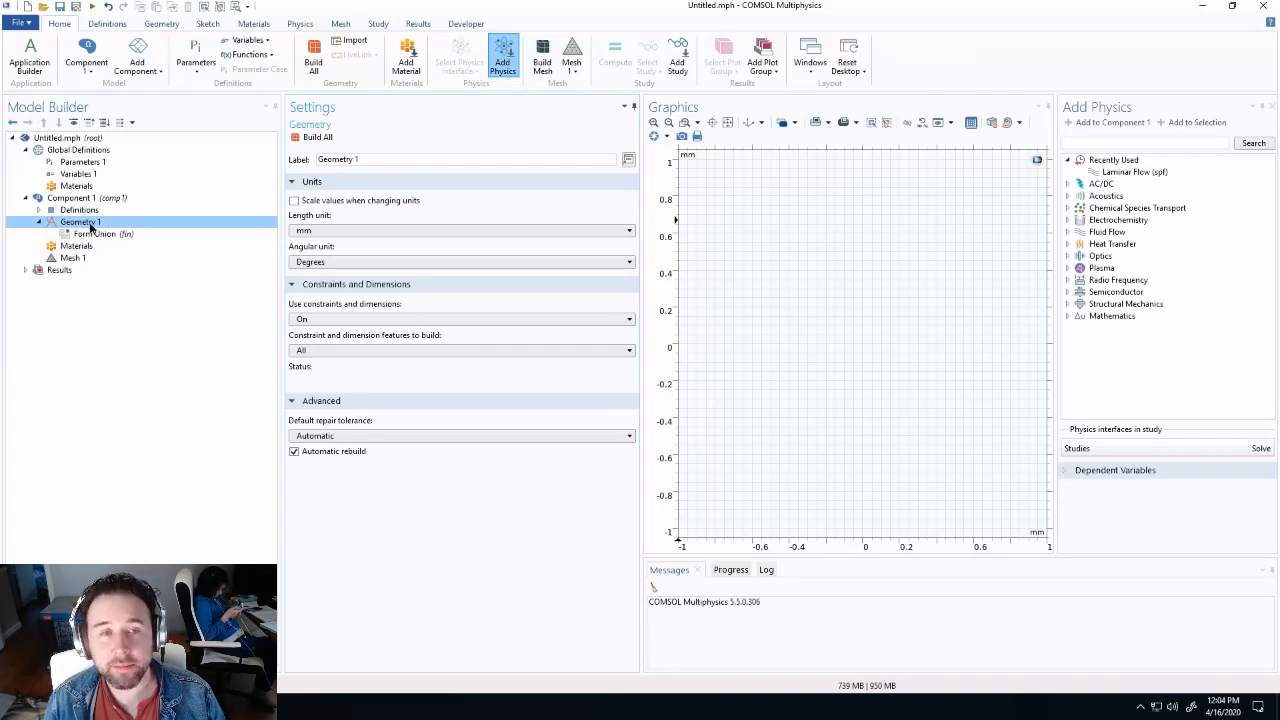
right_click(90, 225)
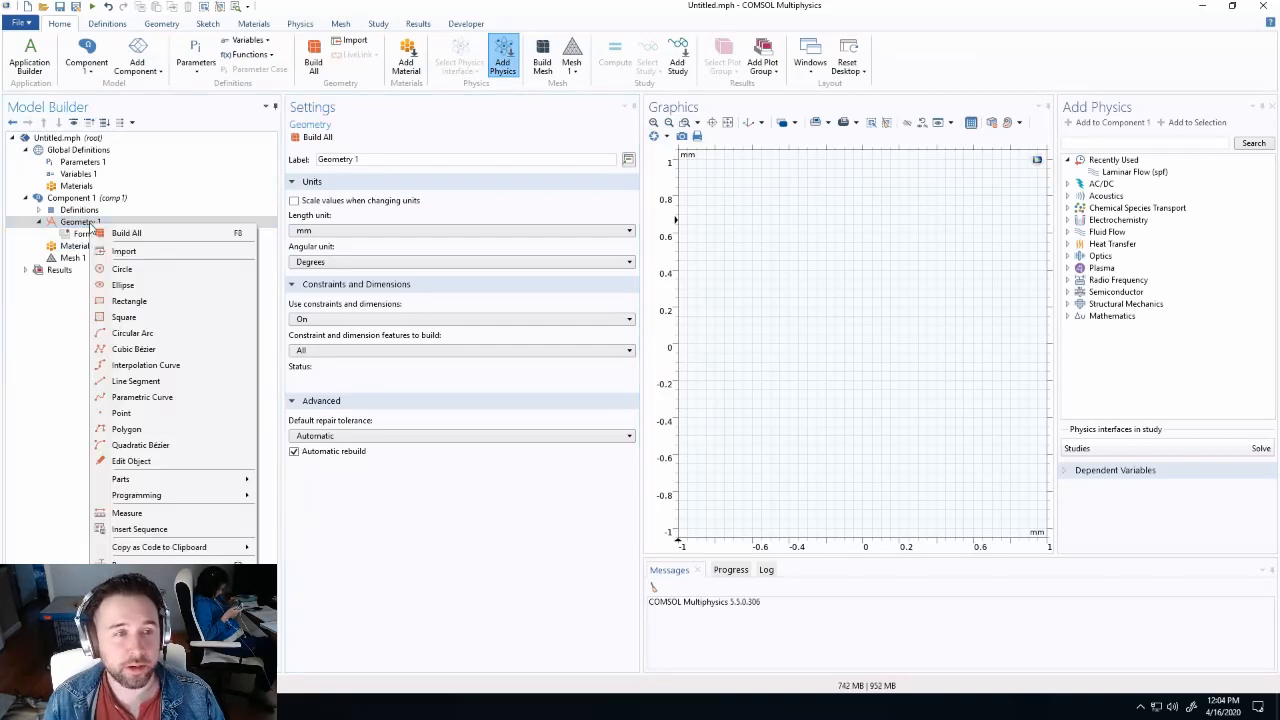
left_click(135, 302)
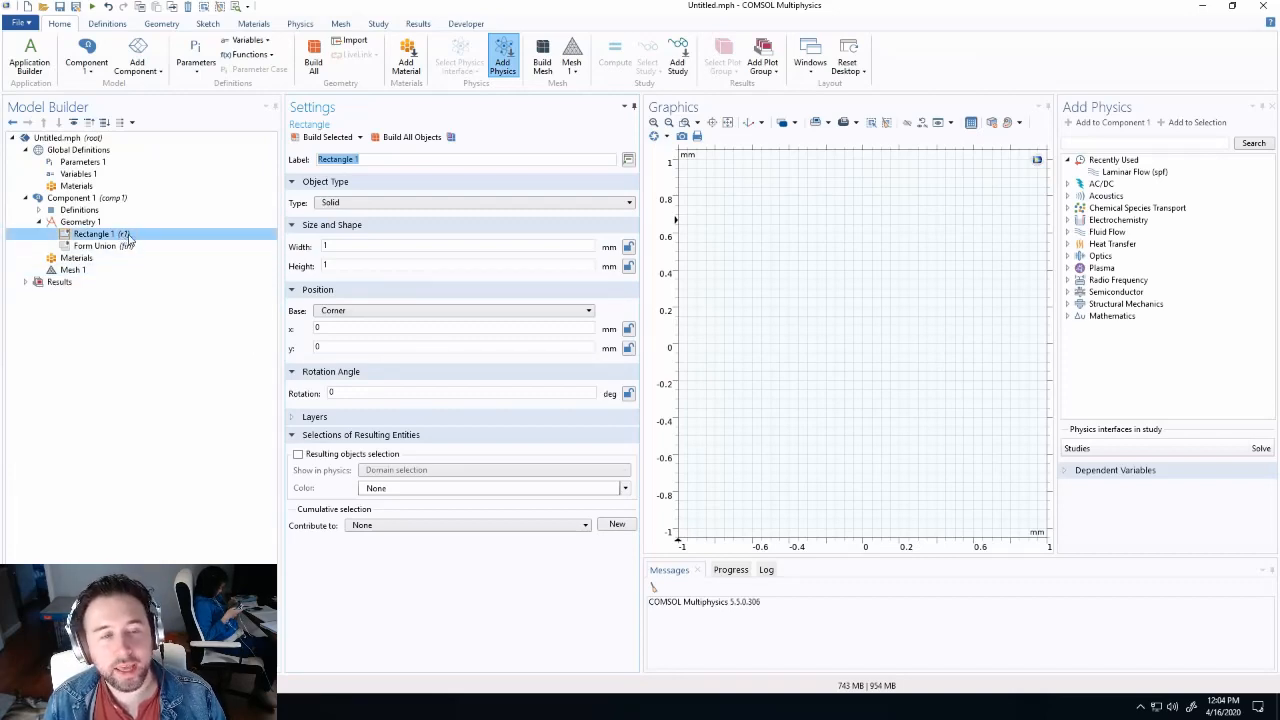
double_click(334, 247)
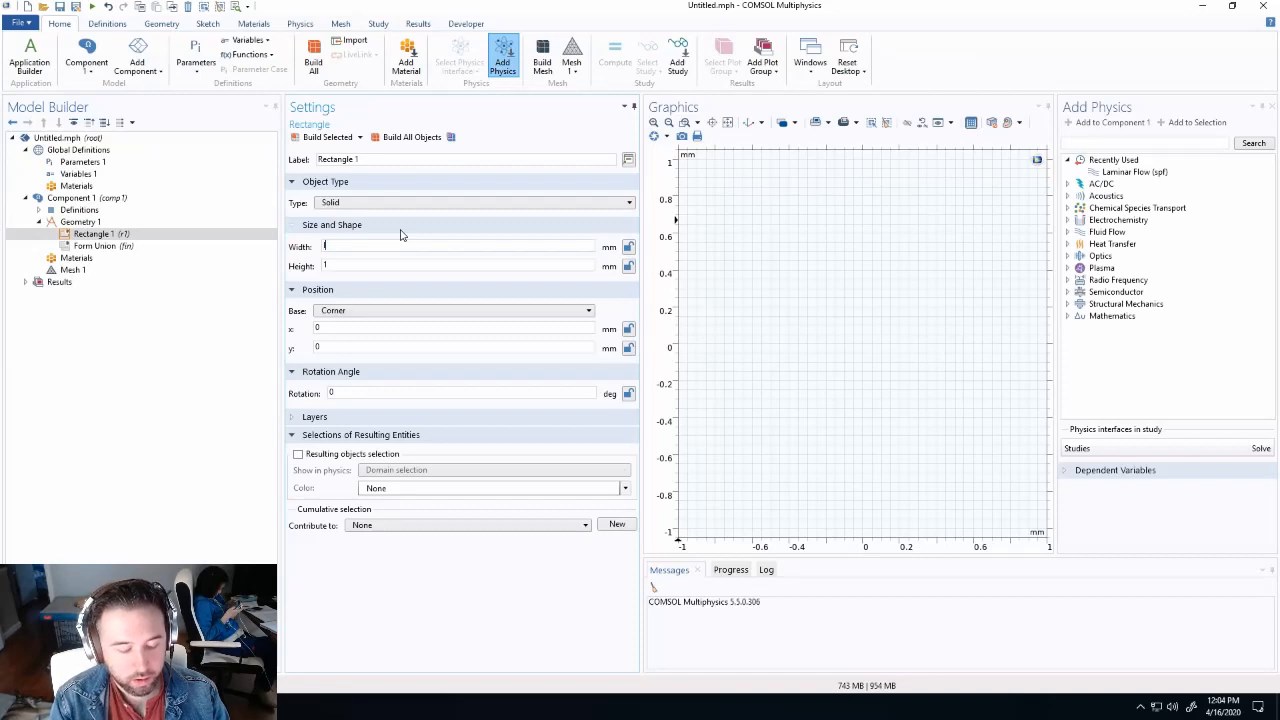
key("Tab")
type("h_w")
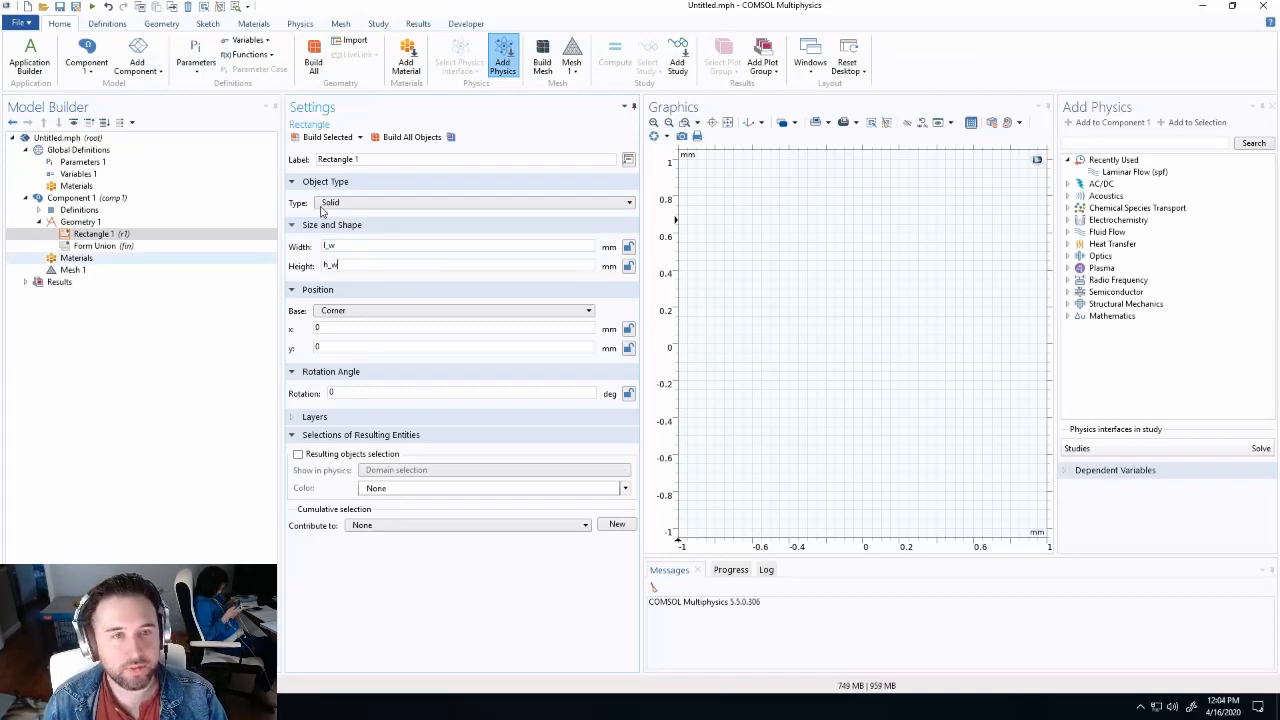
left_click(329, 138)
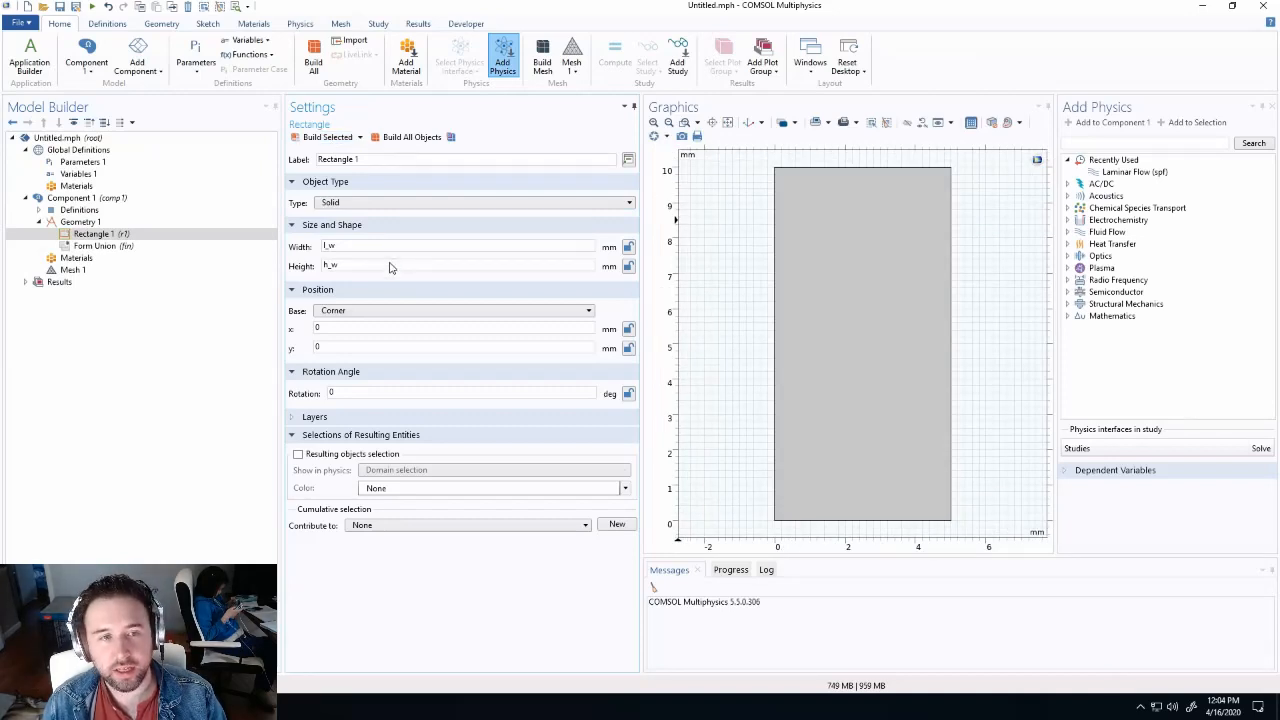
Set the x position of Rectangle 1's corner to 0.5 mm and rebuild the rectangle.
left_click(335, 329)
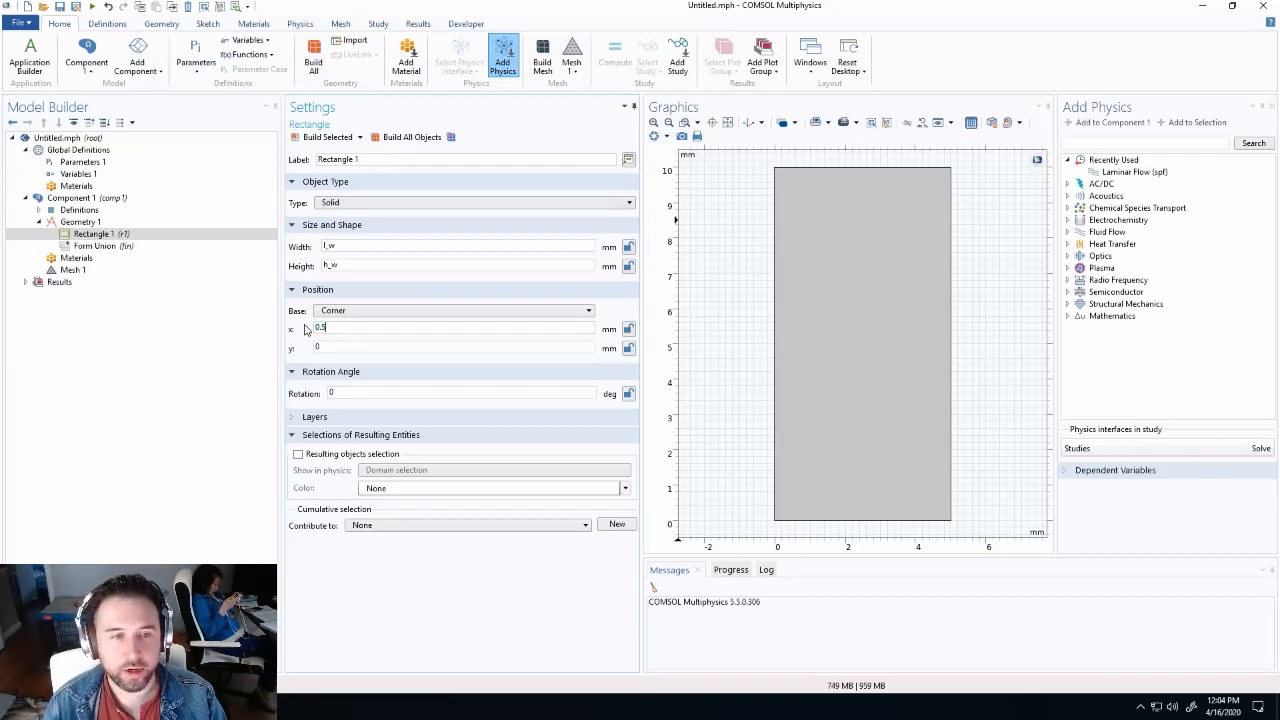
left_click(325, 137)
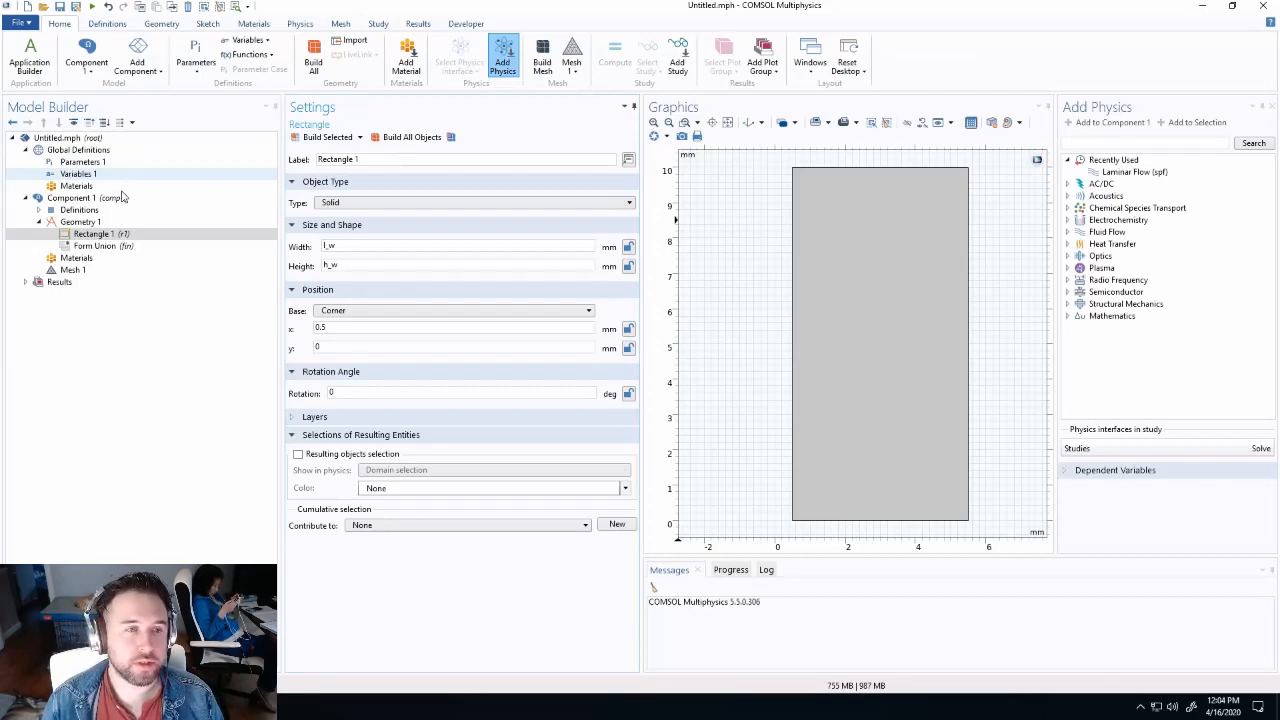
left_click(104, 234)
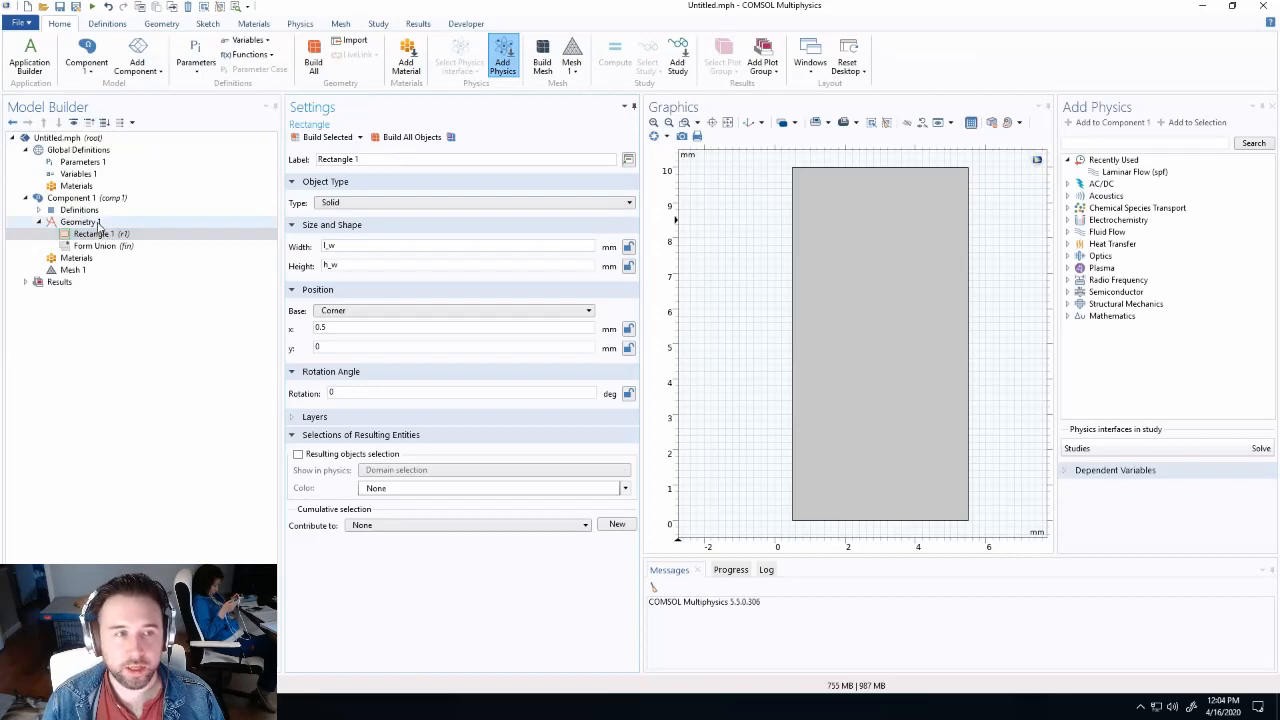
left_click(104, 236)
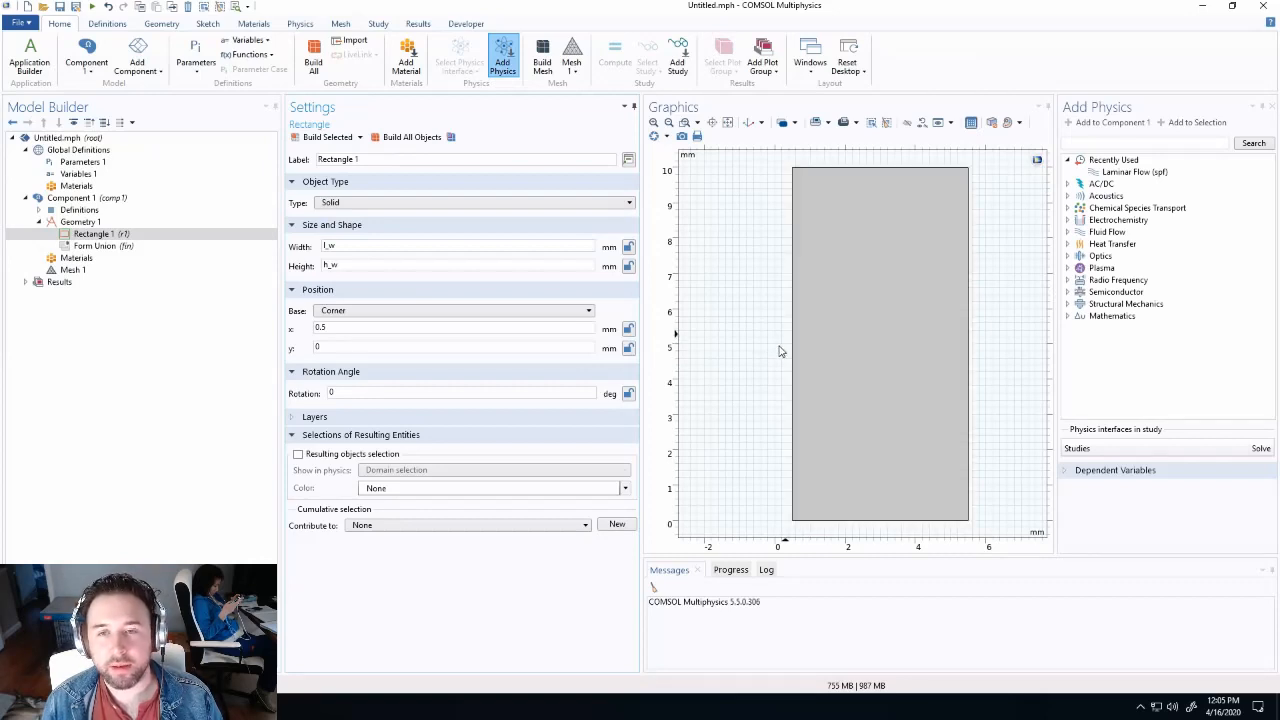
Switch the graphics selection from objects to boundaries and select the rectangle's left edge.
left_click(826, 379)
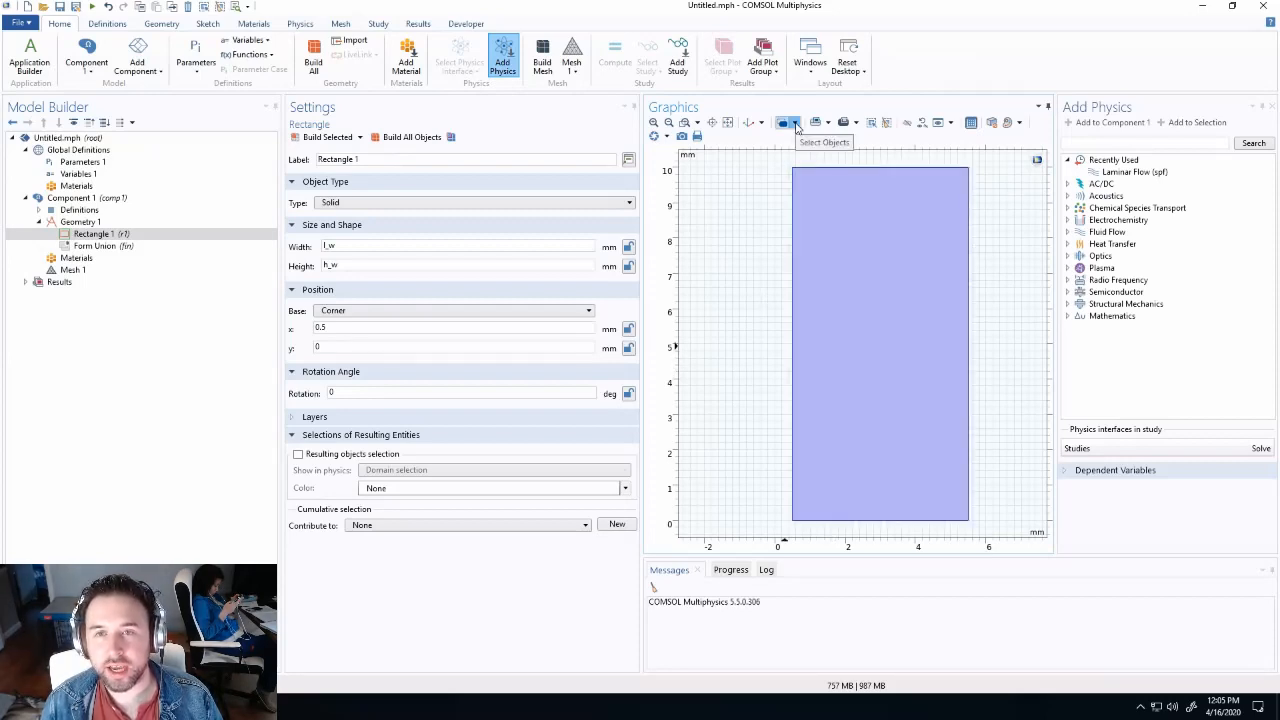
left_click(795, 123)
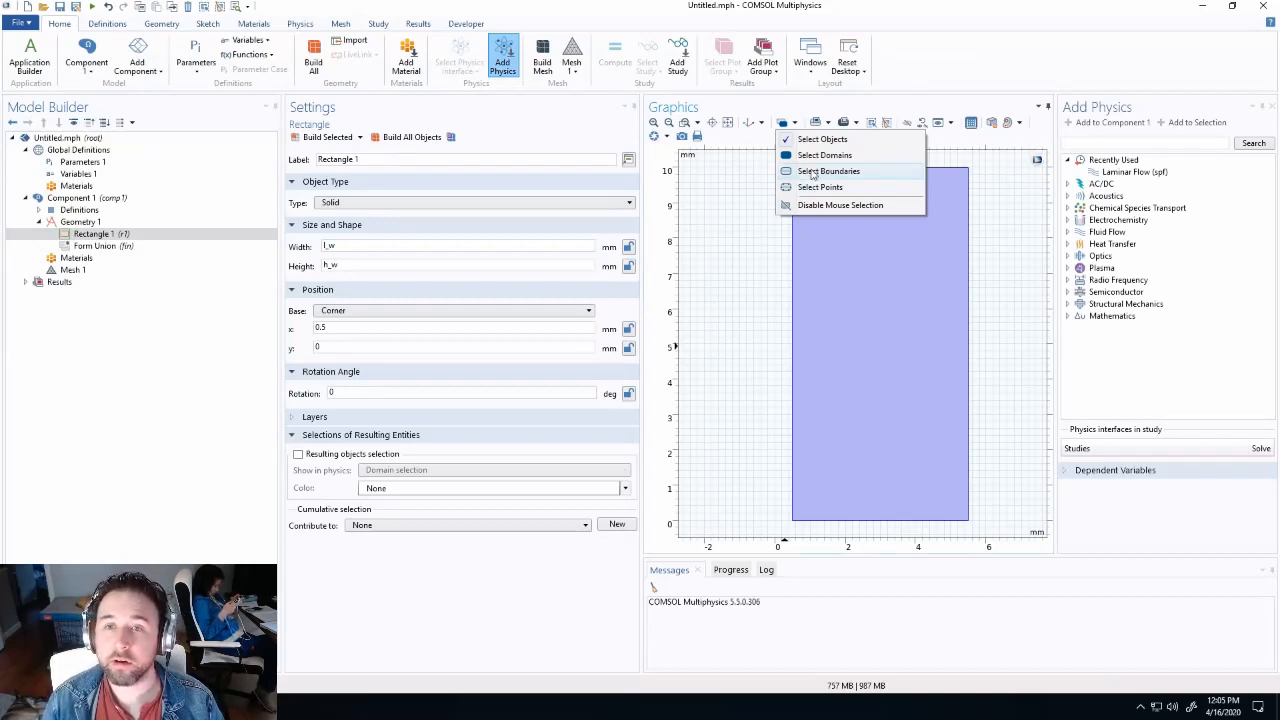
left_click(813, 172)
left_click(791, 214)
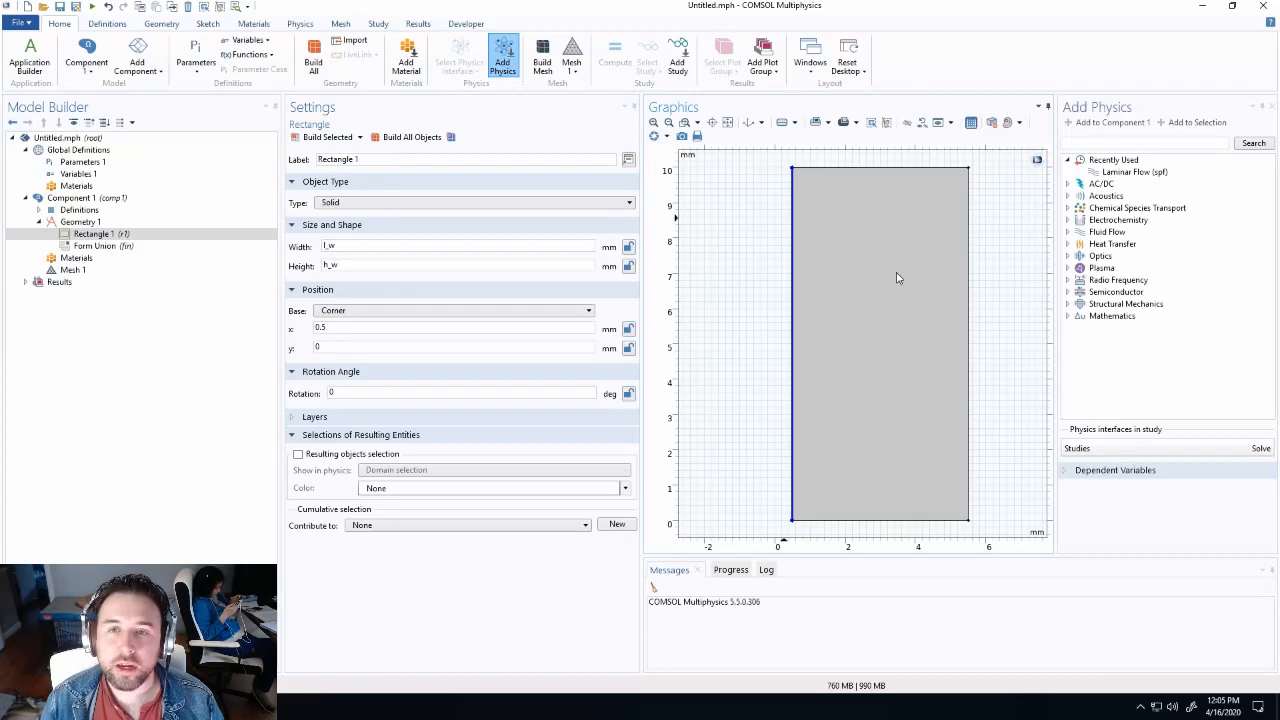
Examine the rectangle at different zoom levels, including a close-up of its upper-left corner, and fit the whole geometry in view.
scroll(905, 278, "up", 2)
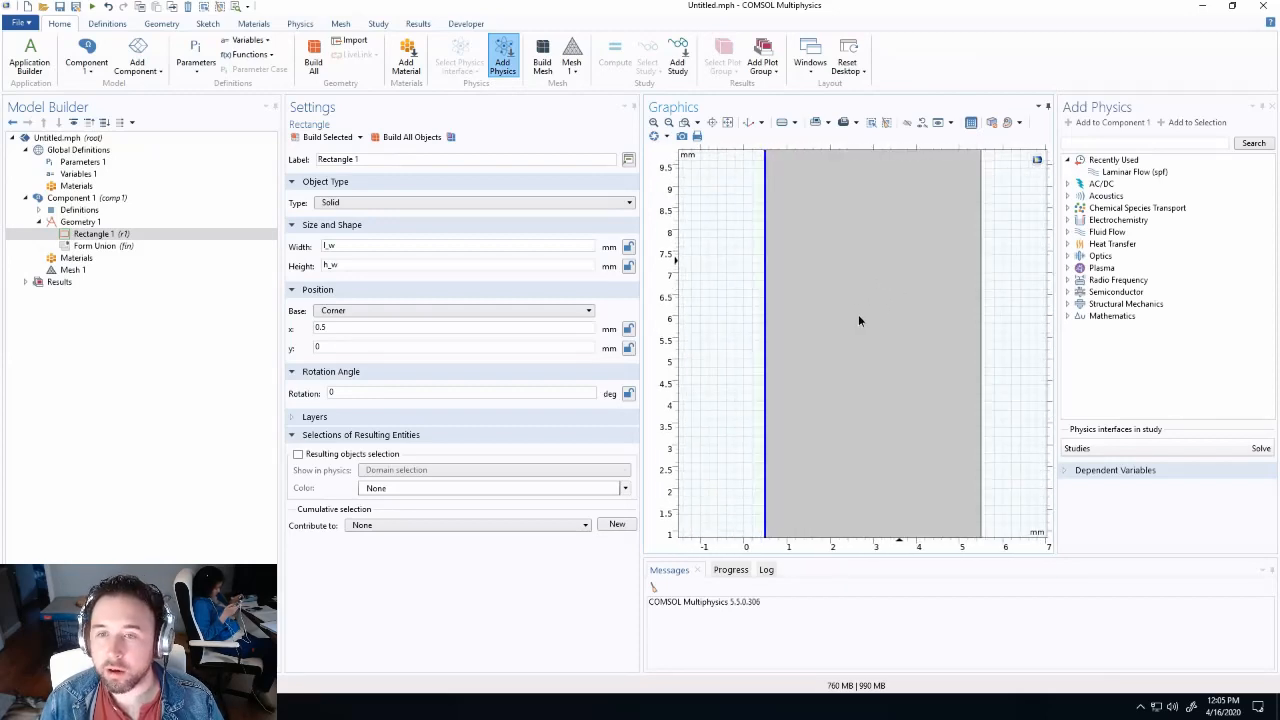
scroll(857, 318, "up", 3)
scroll(856, 231, "down", 5)
scroll(860, 360, "up", 4)
scroll(866, 320, "down", 1)
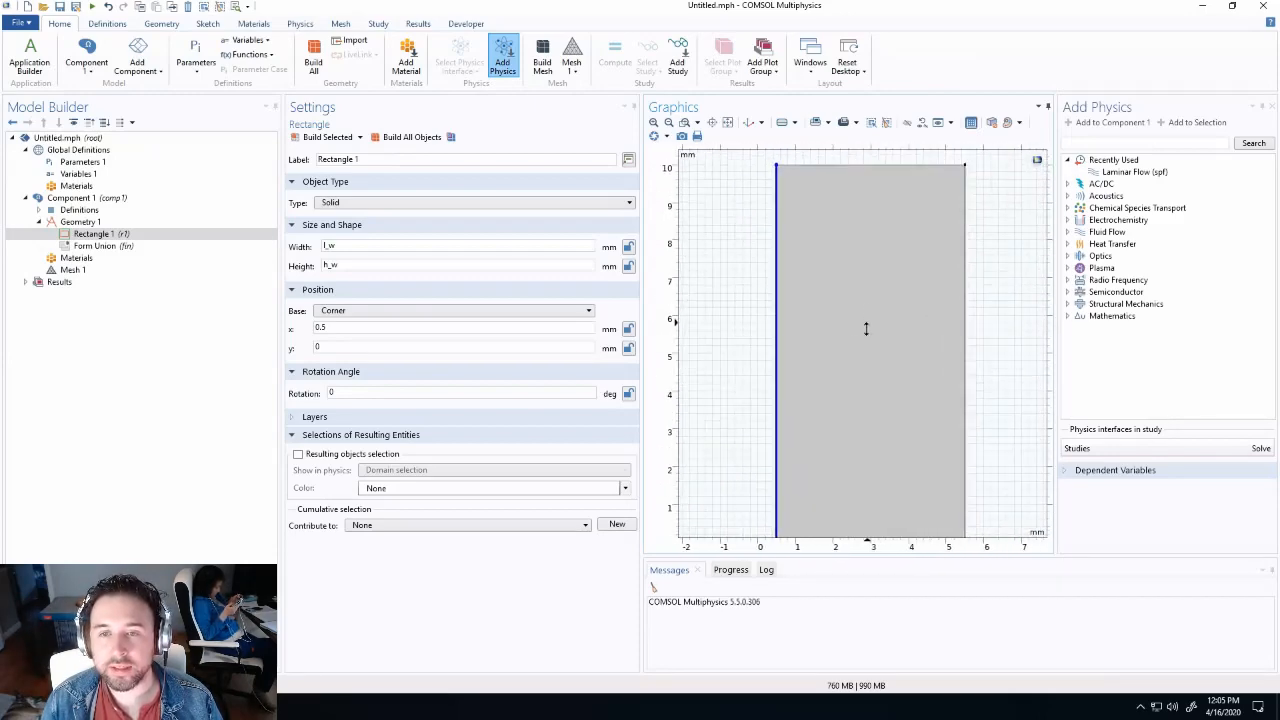
scroll(864, 335, "down", 1)
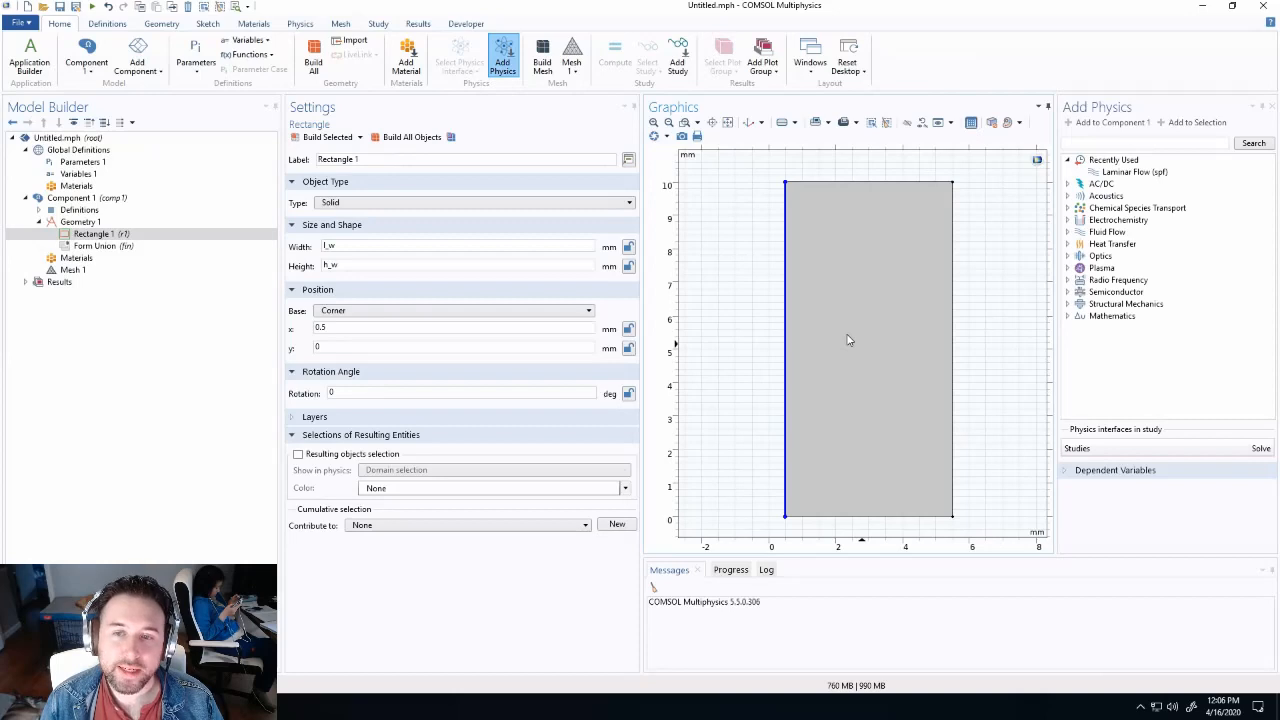
mouse_move(834, 337)
right_mouse_down()
mouse_move(740, 330)
mouse_move(949, 334)
mouse_move(829, 320)
right_mouse_up()
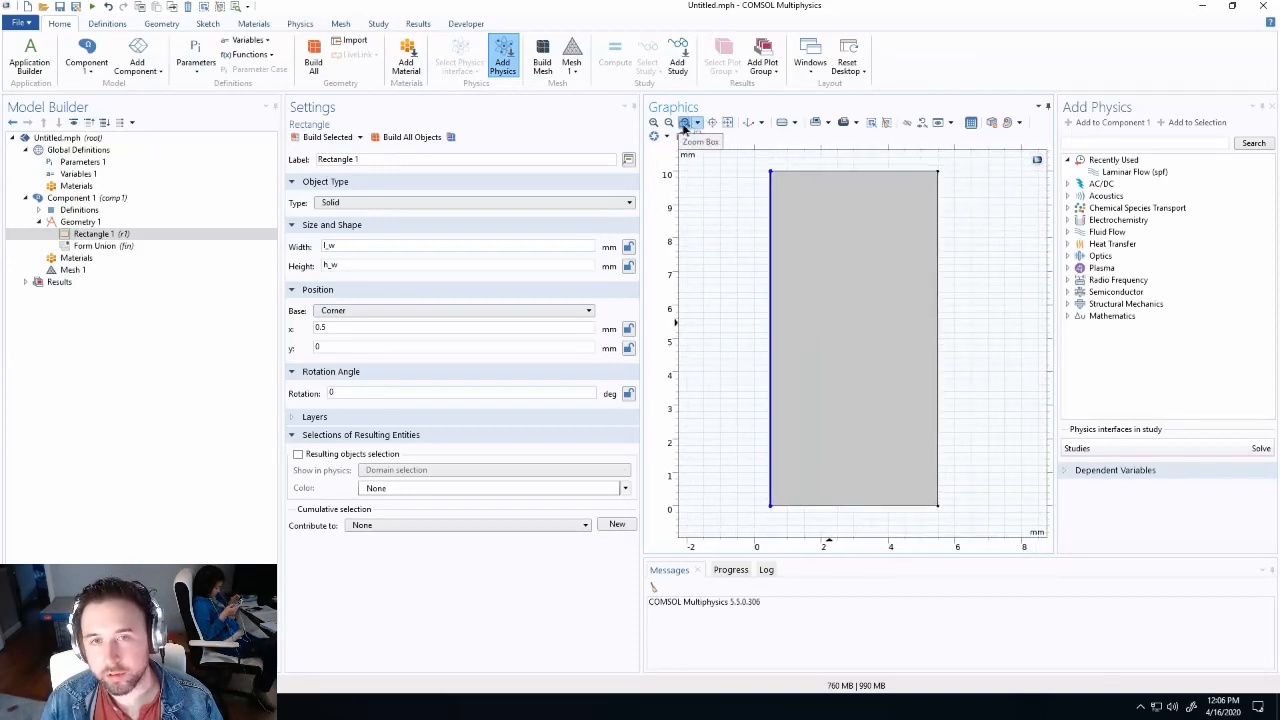
left_click_drag(749, 158, 846, 218)
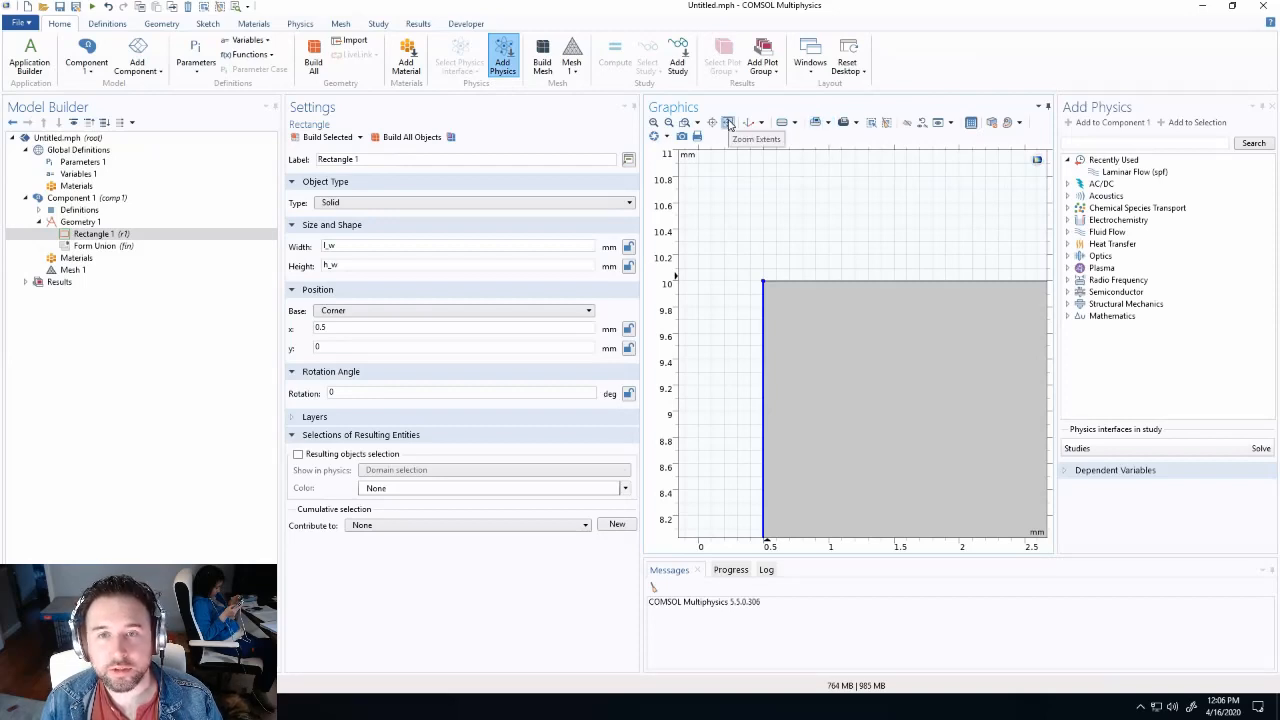
left_click(728, 122)
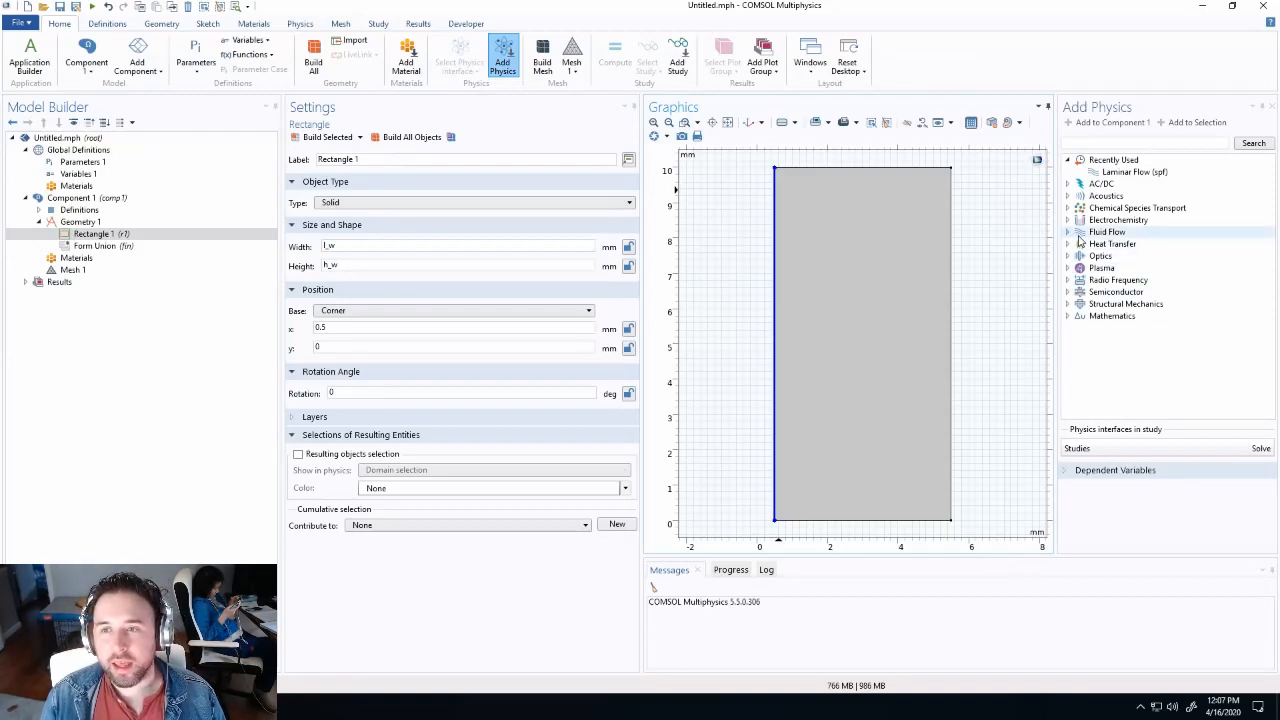
Add the Laminar Flow (spf) physics interface to Component 1 and close the physics list.
left_click(1150, 176)
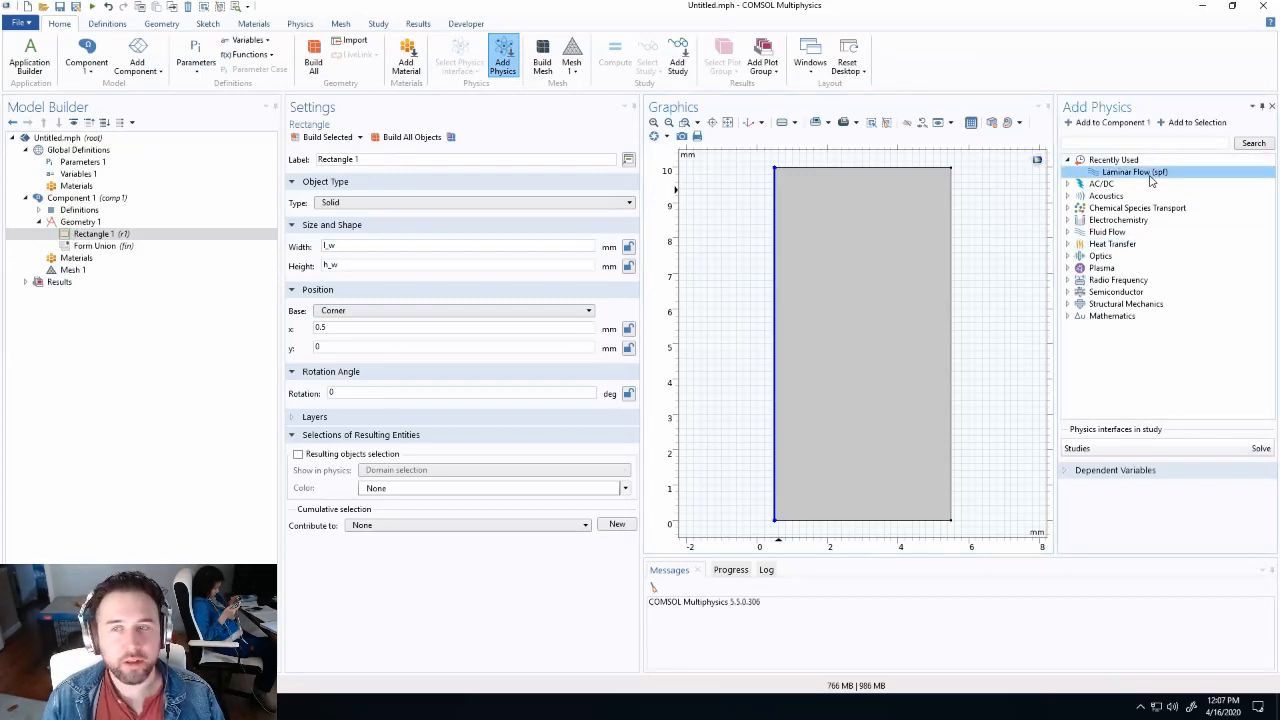
left_click(1103, 124)
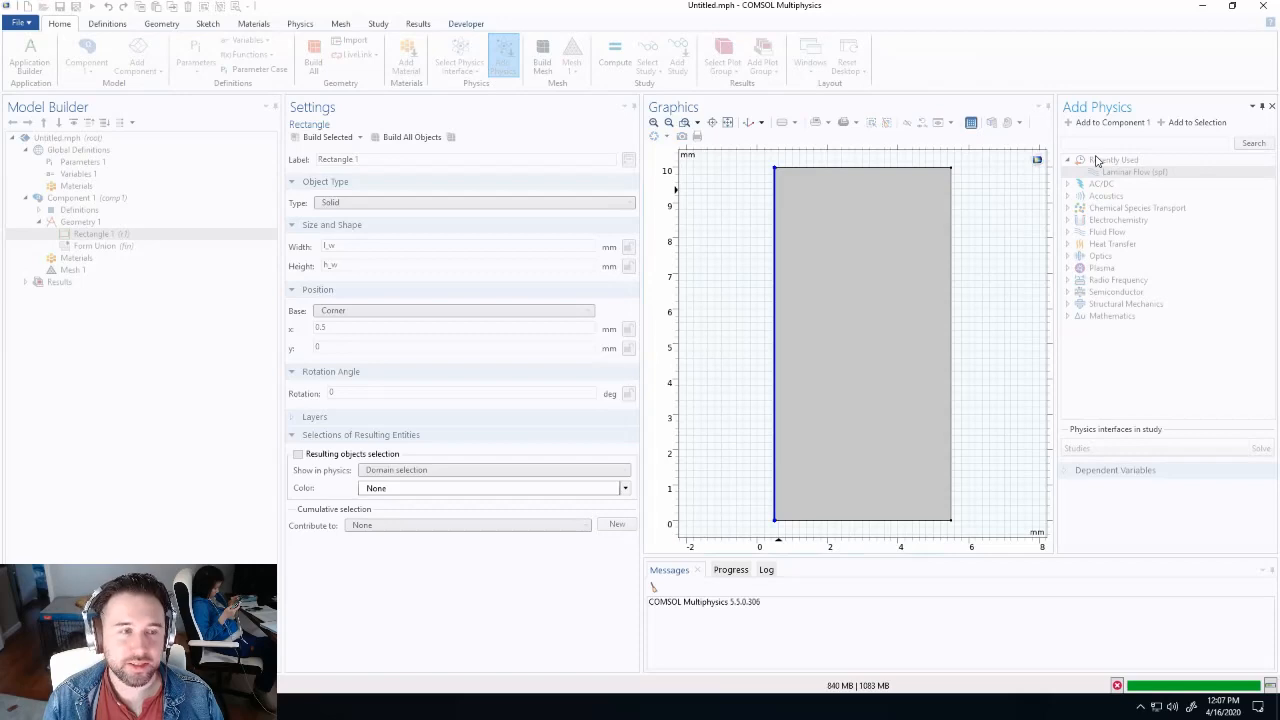
left_click(104, 271)
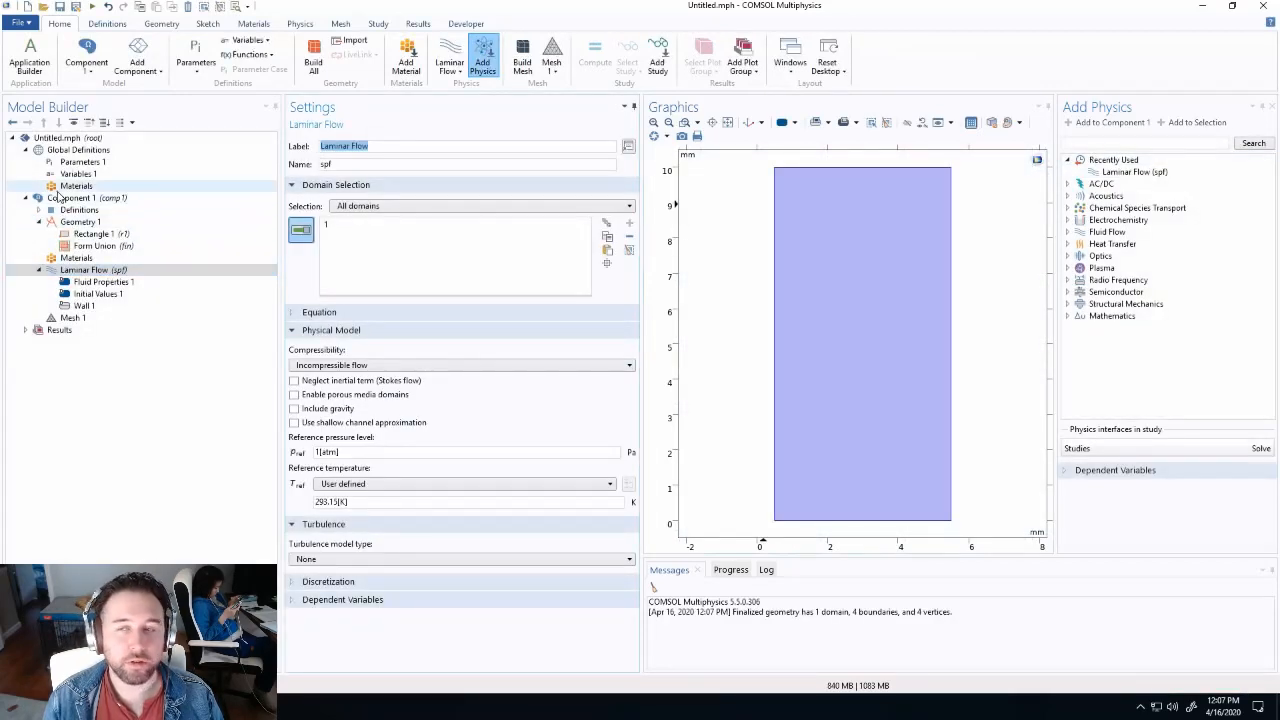
left_click(1272, 107)
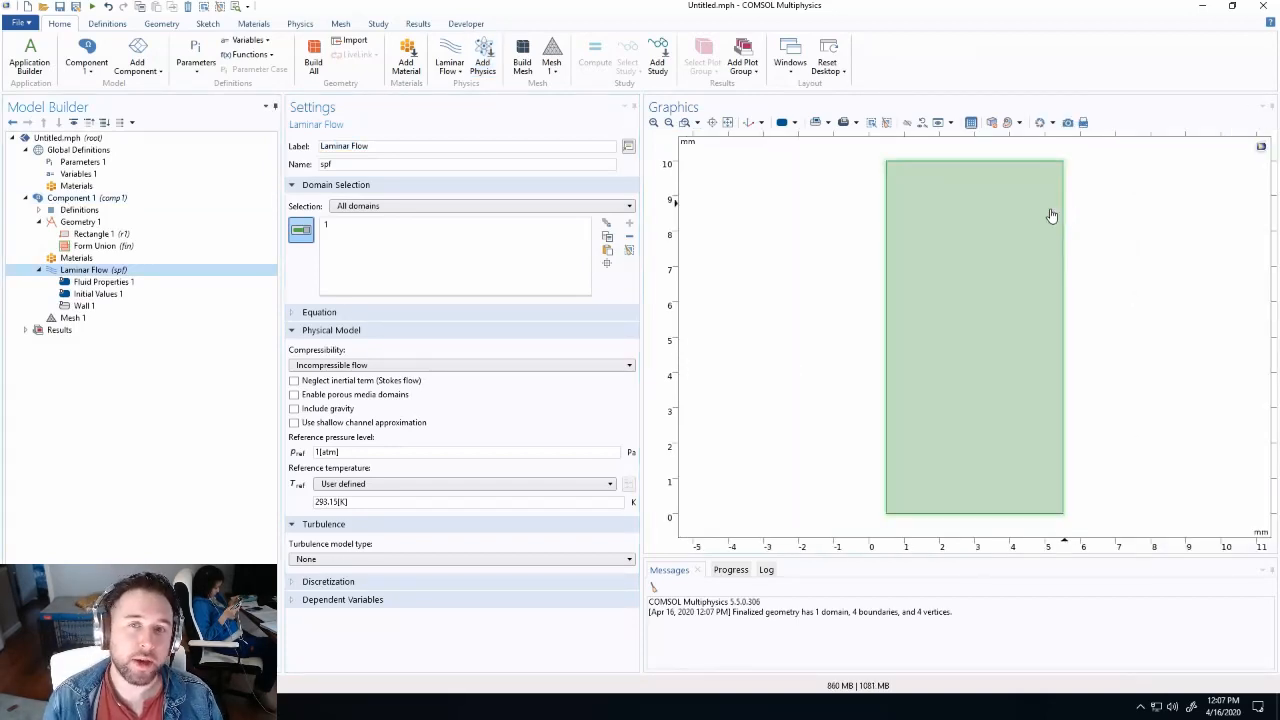
left_click(99, 199)
right_click(99, 199)
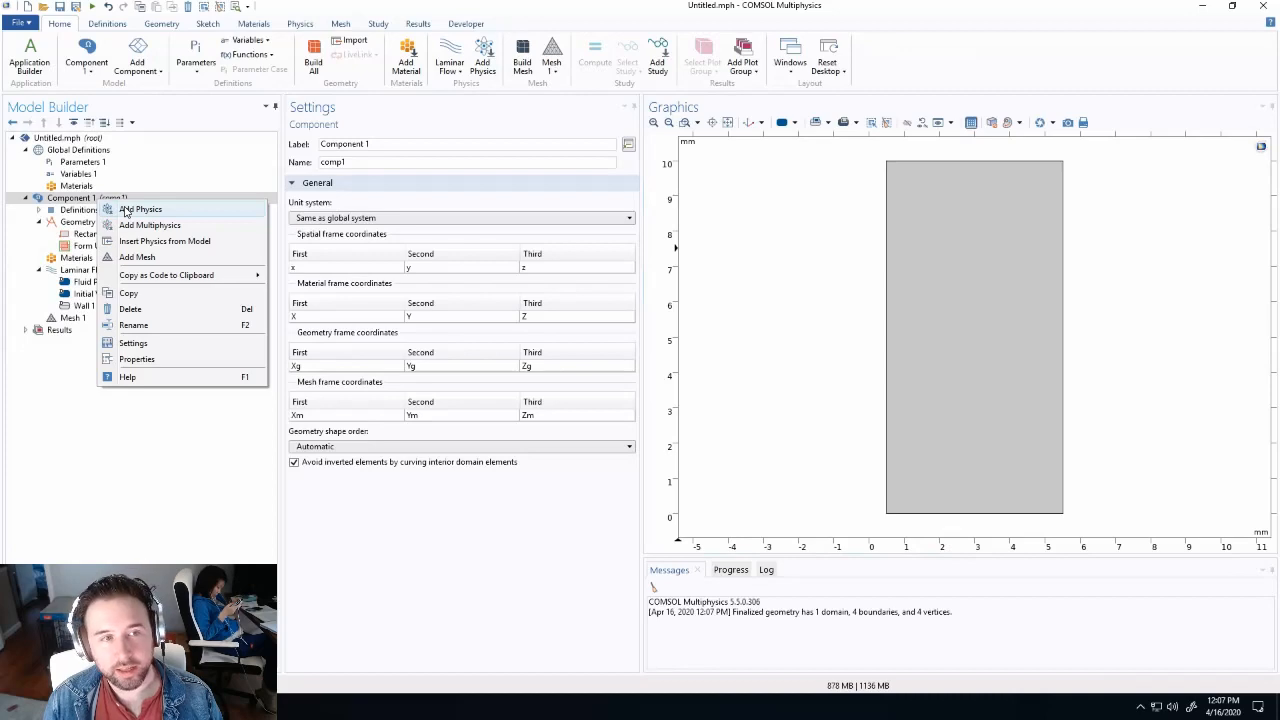
left_click(125, 210)
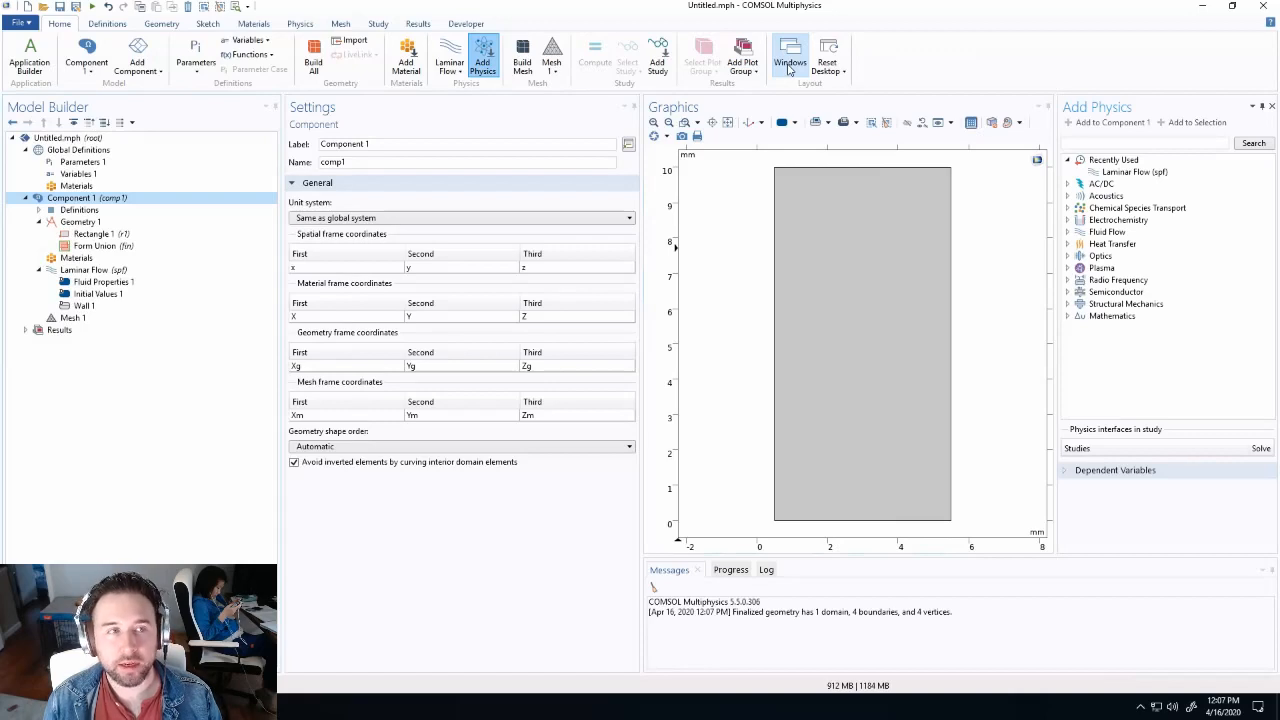
left_click(789, 62)
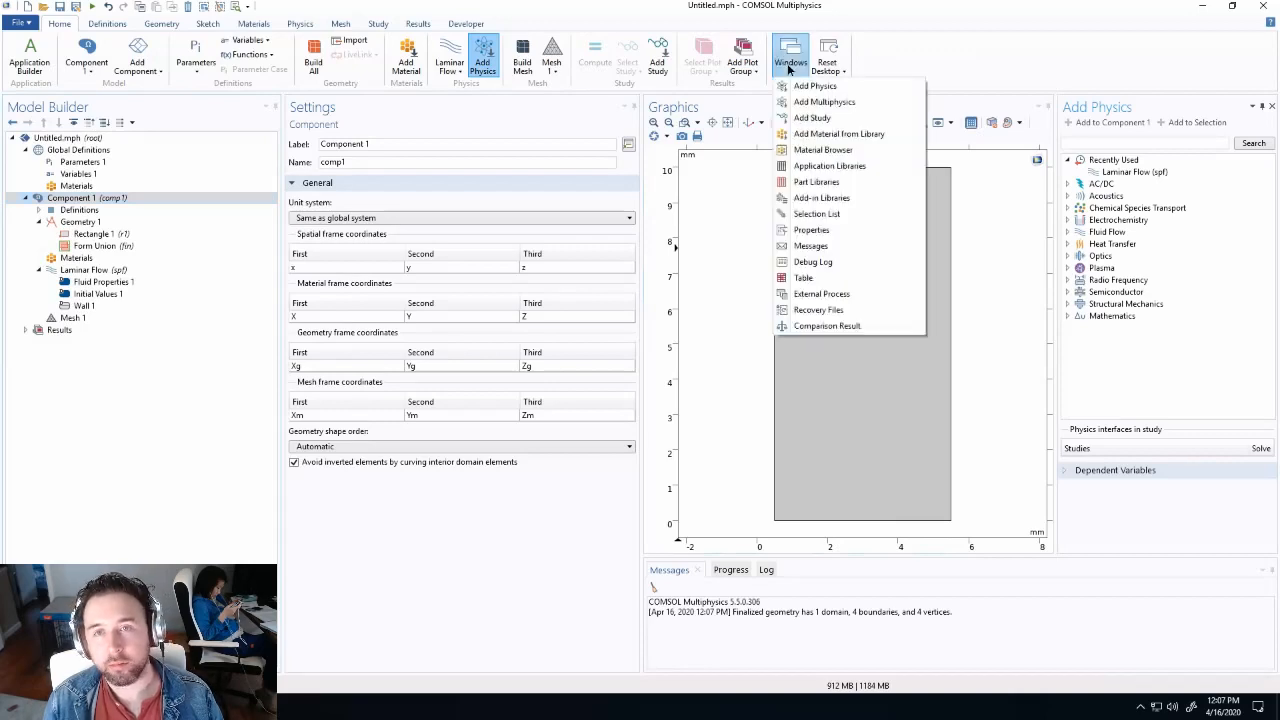
left_click(810, 87)
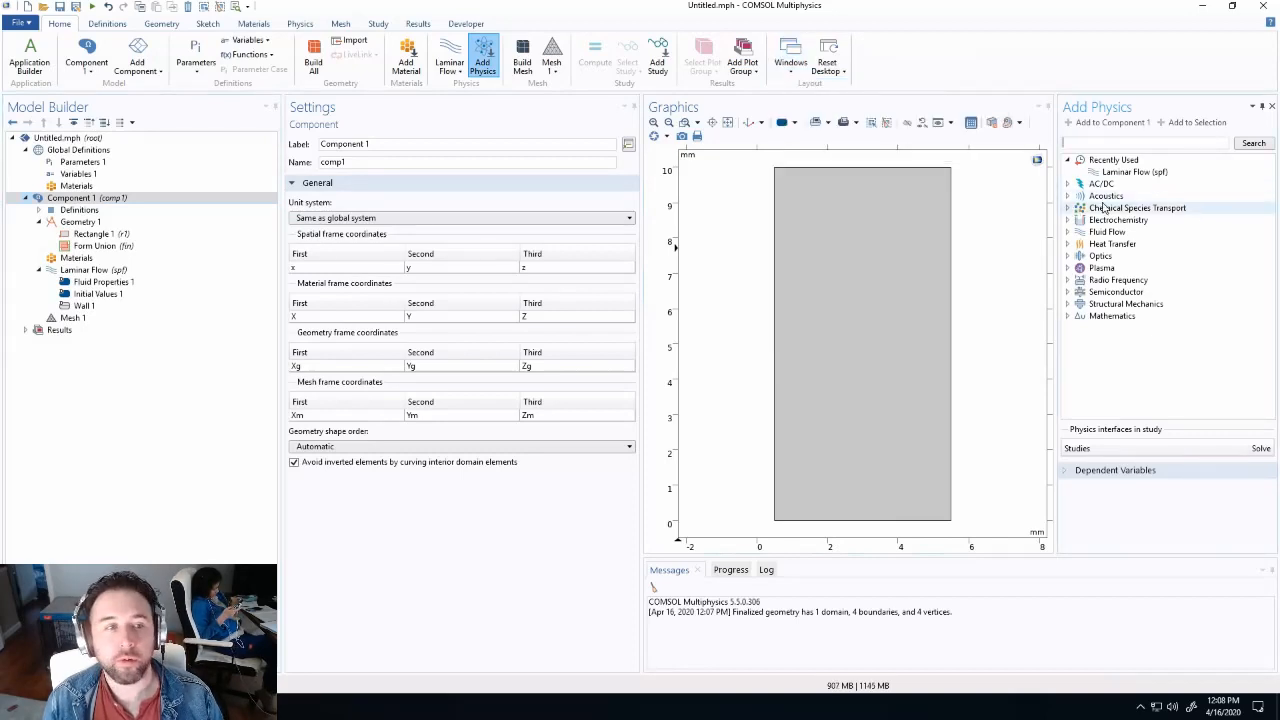
left_click(1271, 107)
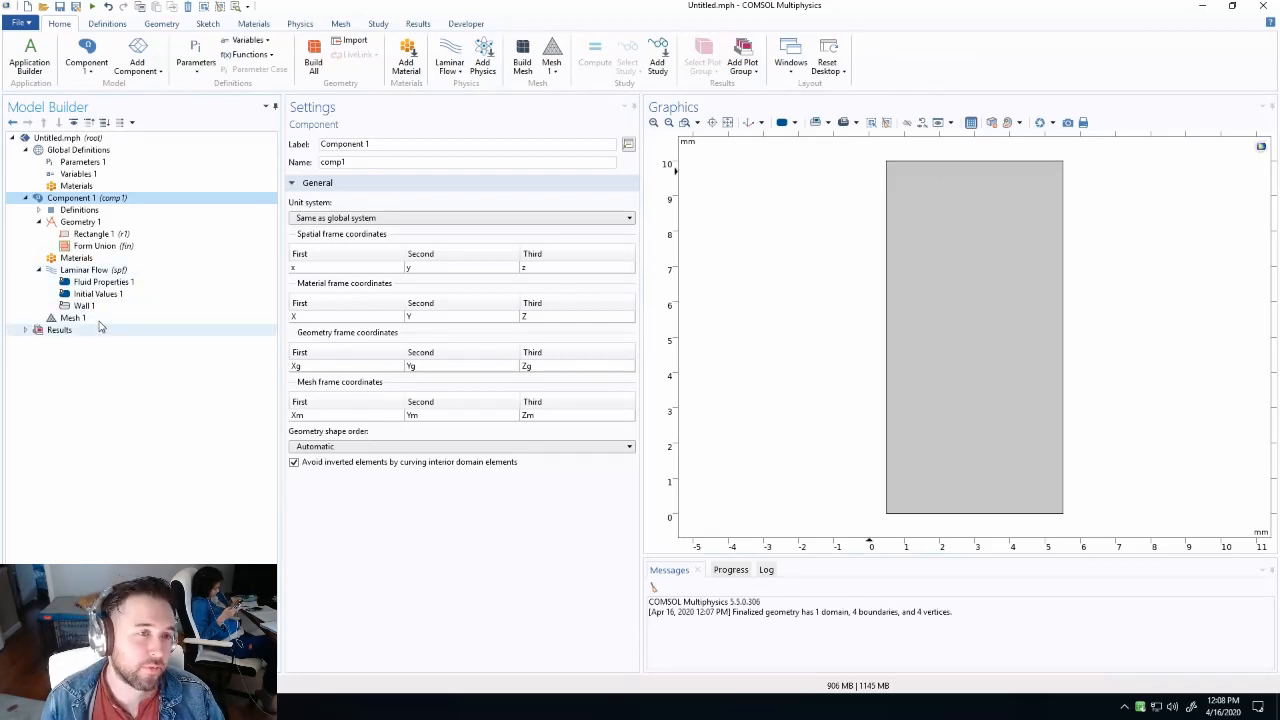
Review the settings of the Laminar Flow interface and its Fluid Properties, Initial Values and Wall nodes.
left_click(119, 271)
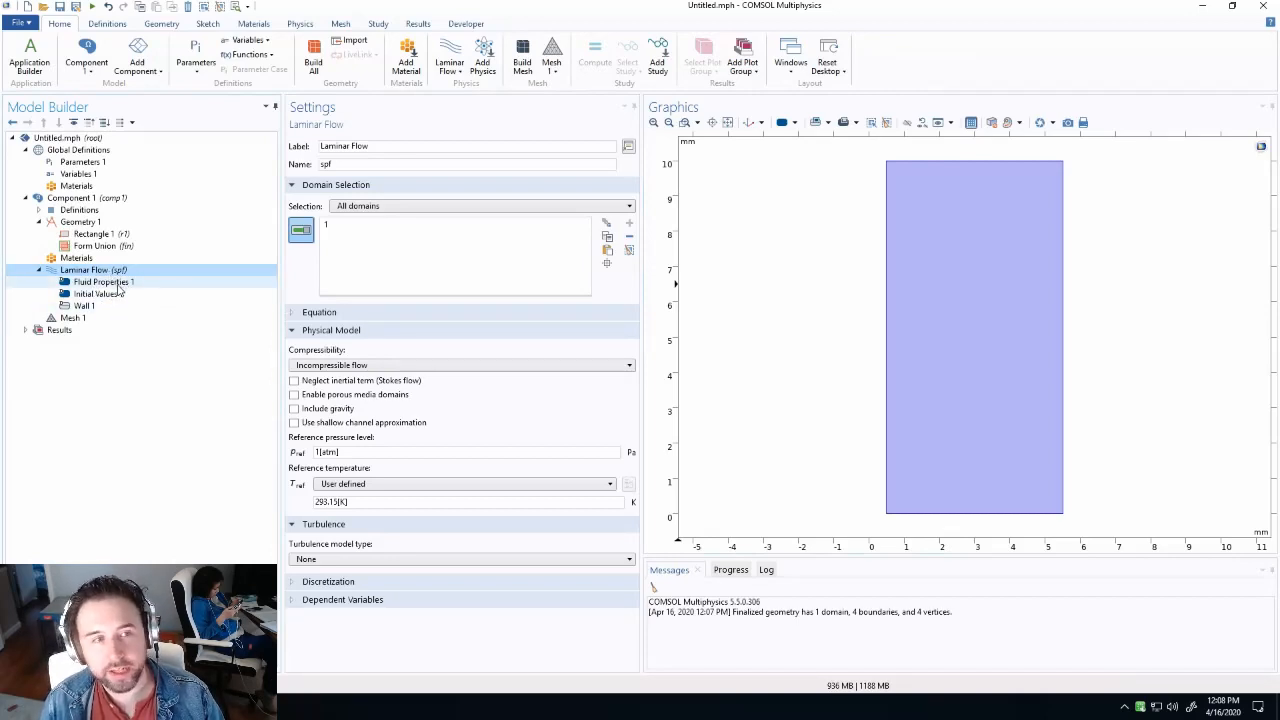
left_click(108, 284)
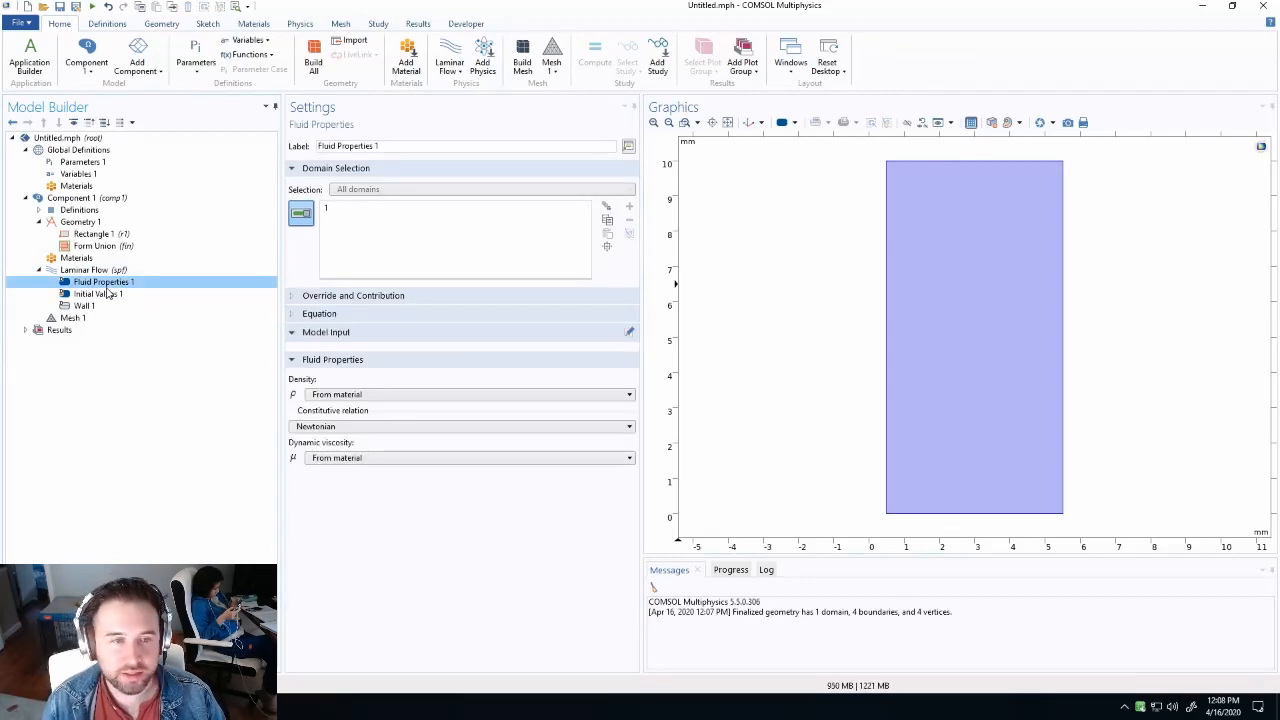
left_click(108, 293)
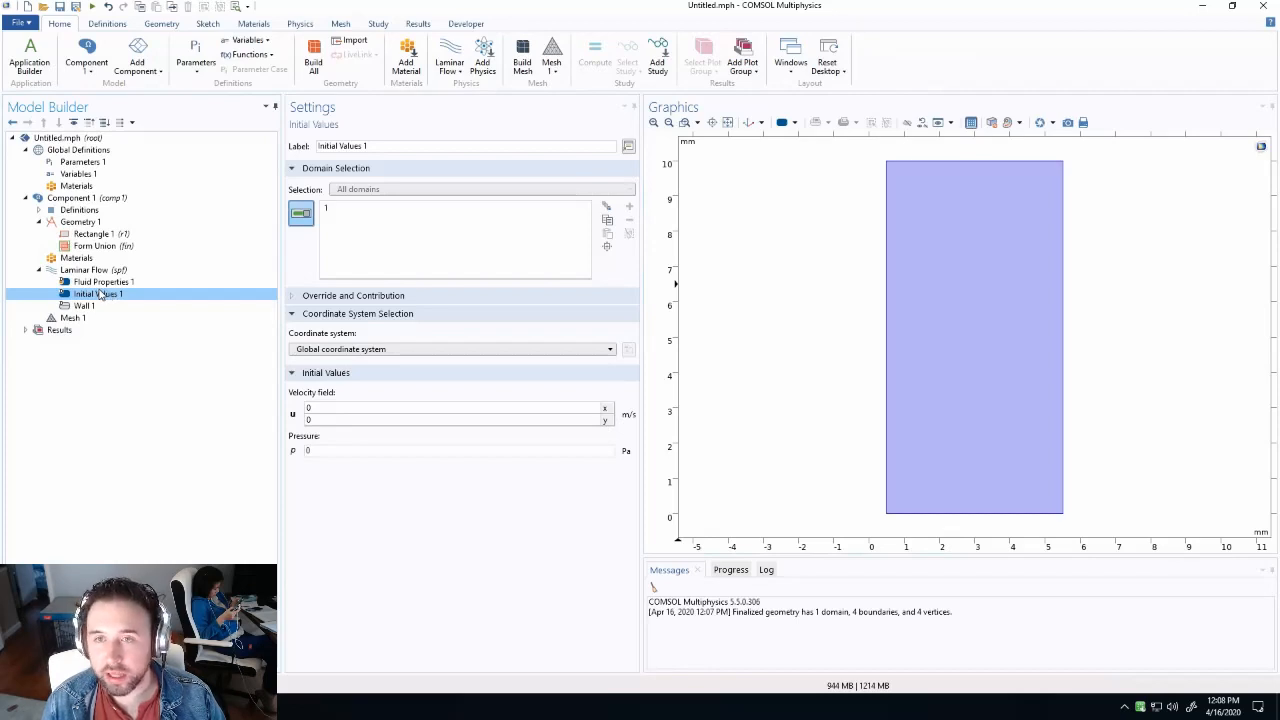
left_click(85, 306)
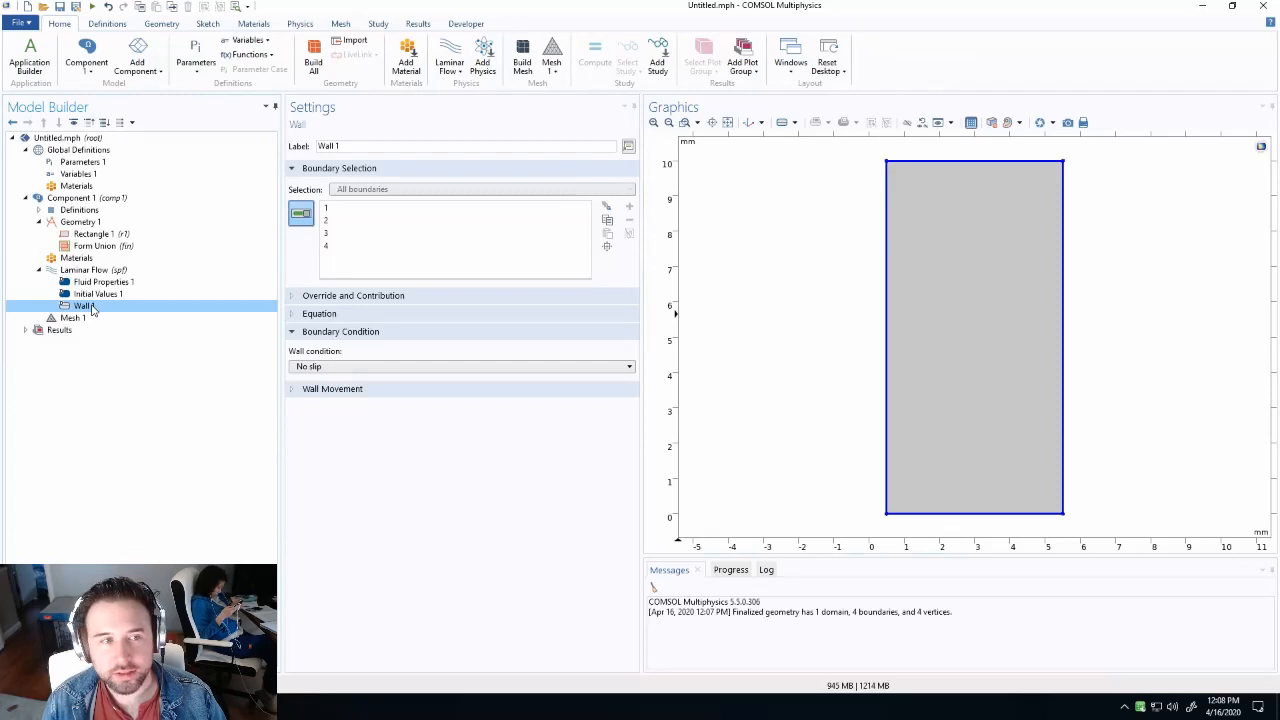
left_click(100, 282)
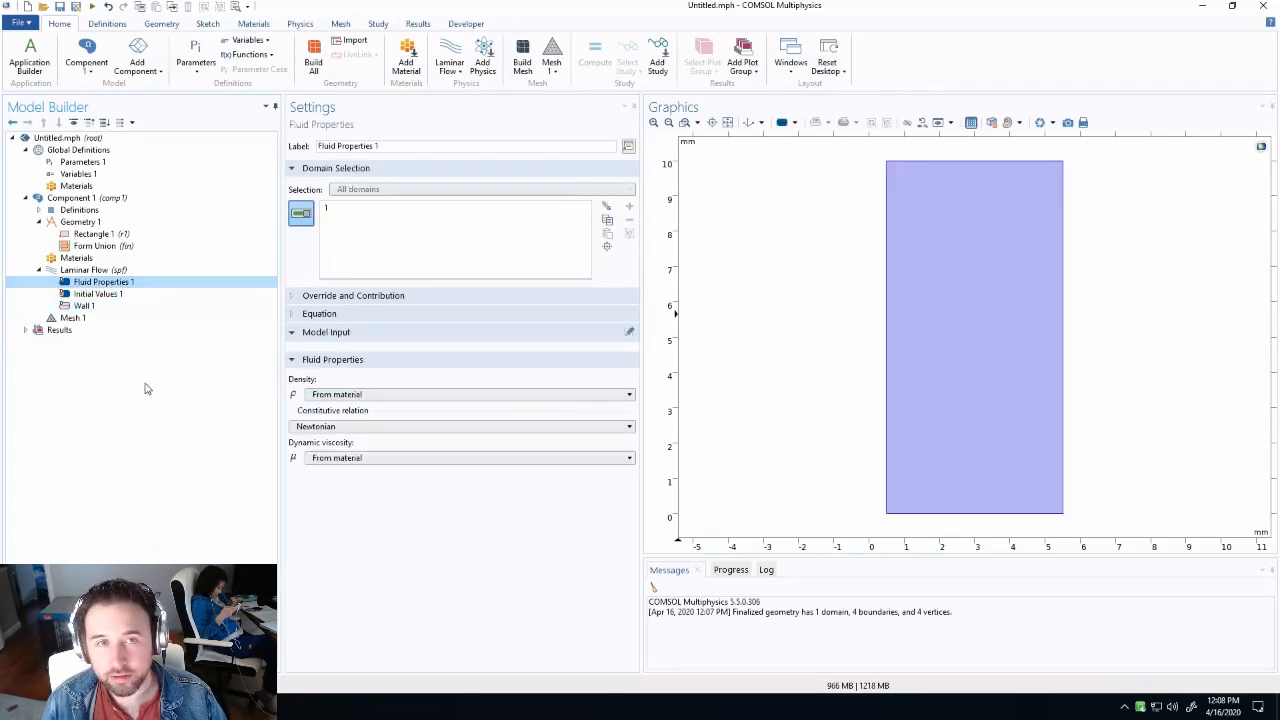
Add the built-in Water, liquid material from the library to Component 1 and assign it to the rectangle domain.
right_click(86, 258)
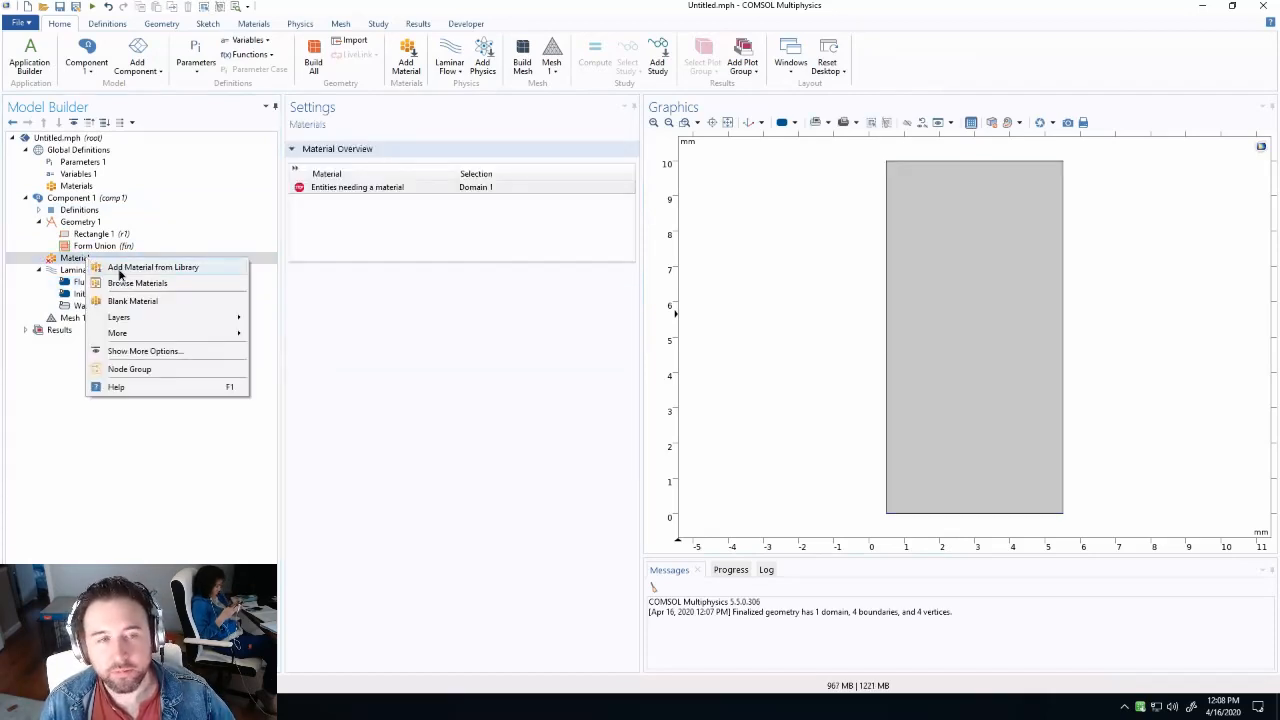
left_click(130, 268)
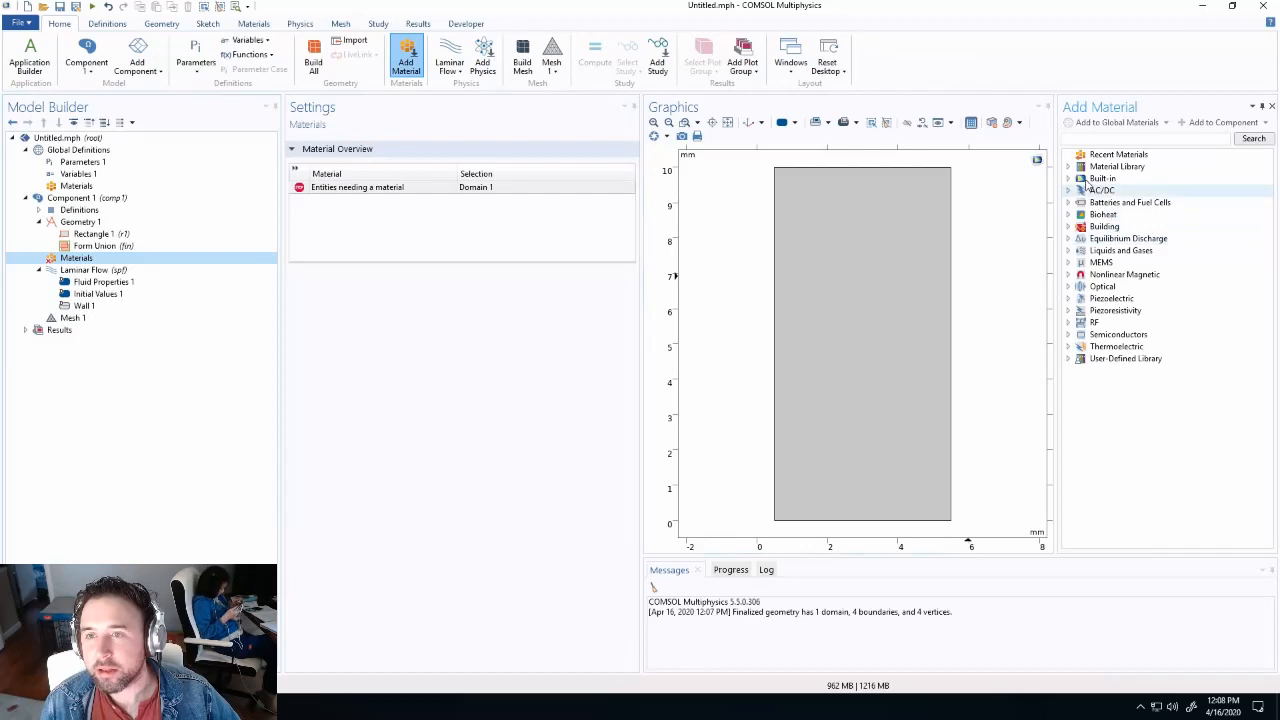
left_click(1069, 179)
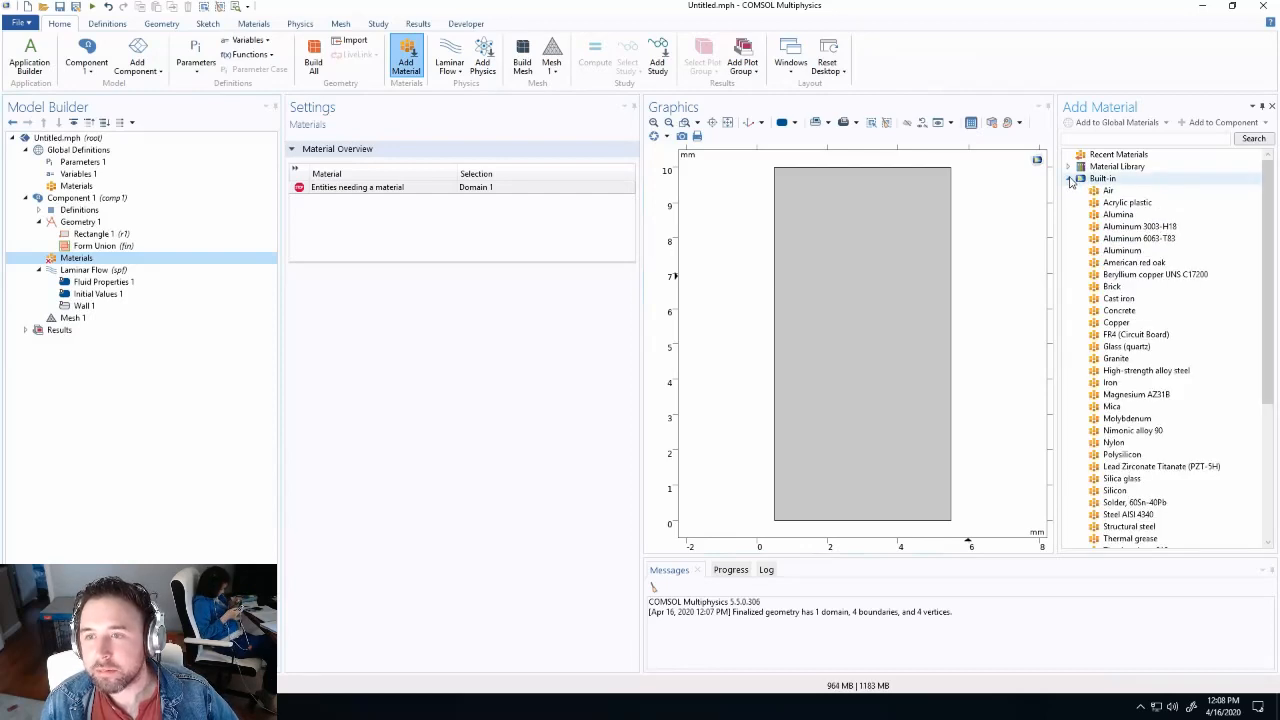
scroll(1132, 398, "down", 1)
scroll(1132, 398, "down", 1)
left_click(1125, 503)
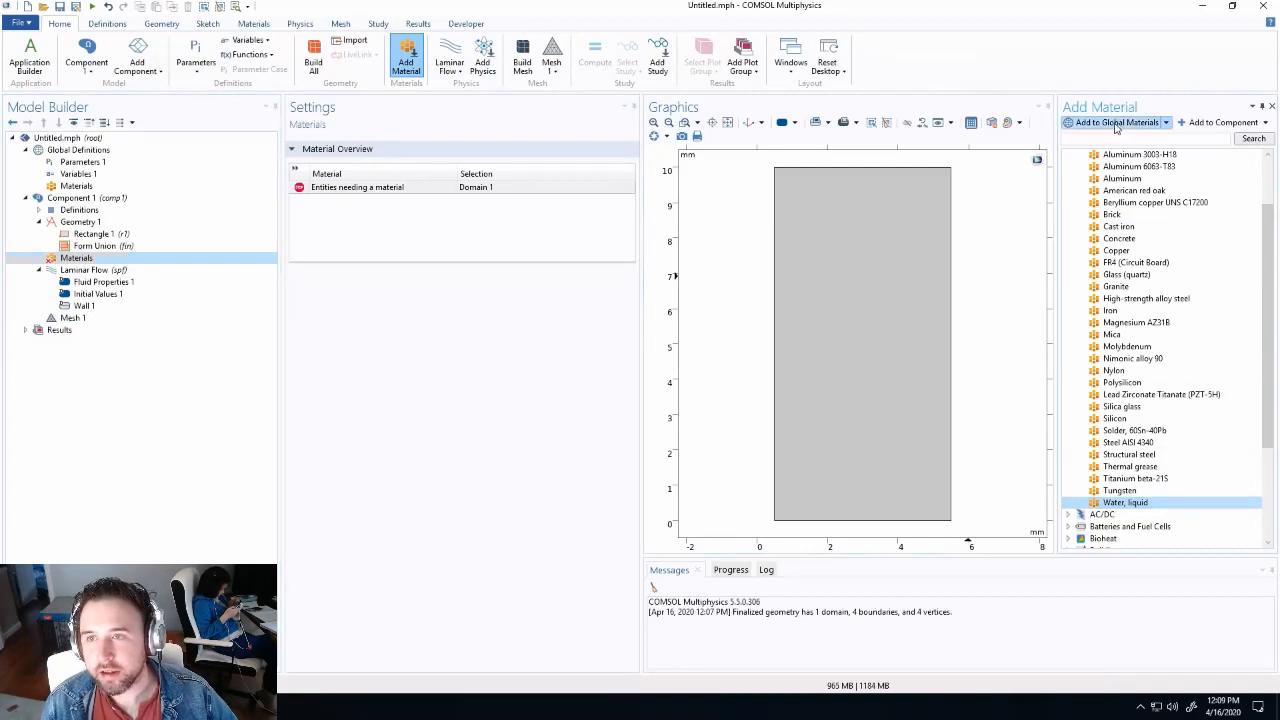
left_click(1232, 125)
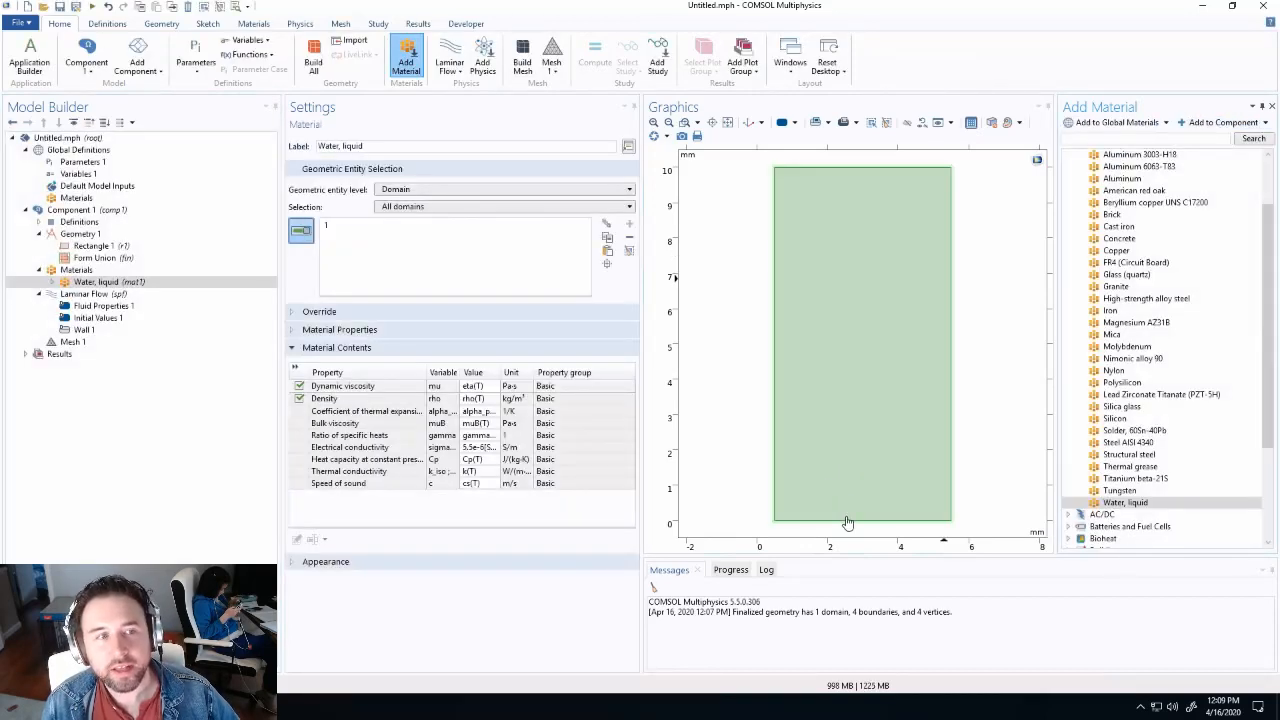
left_click(923, 384)
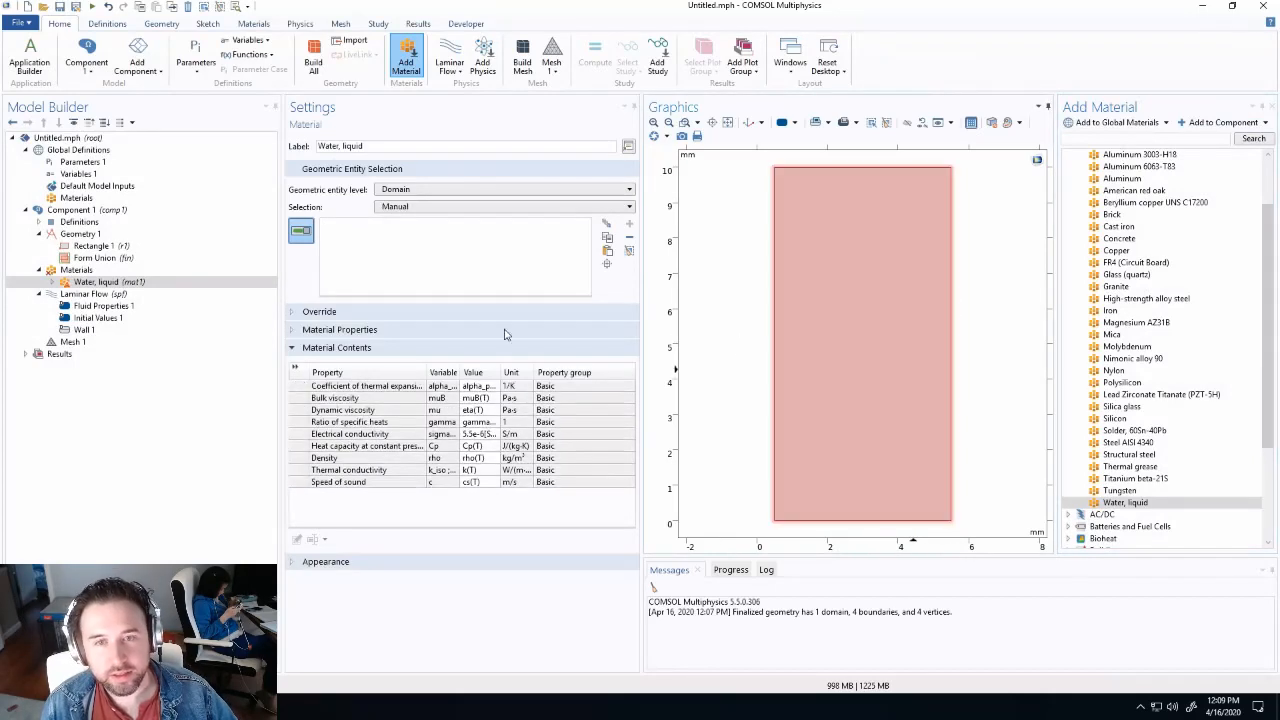
left_click(887, 288)
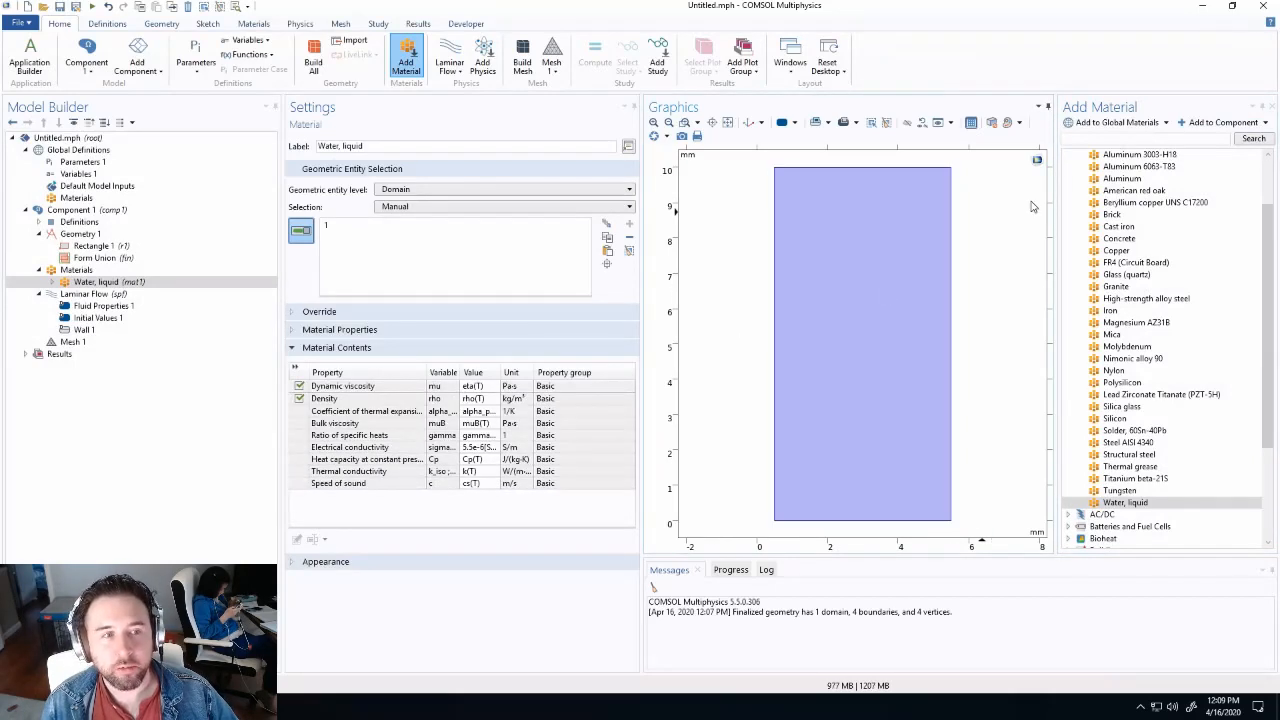
Add an Inlet condition to Laminar Flow on the rectangle's left edge with a normal inflow velocity of 0.1 m/s.
left_click(102, 305)
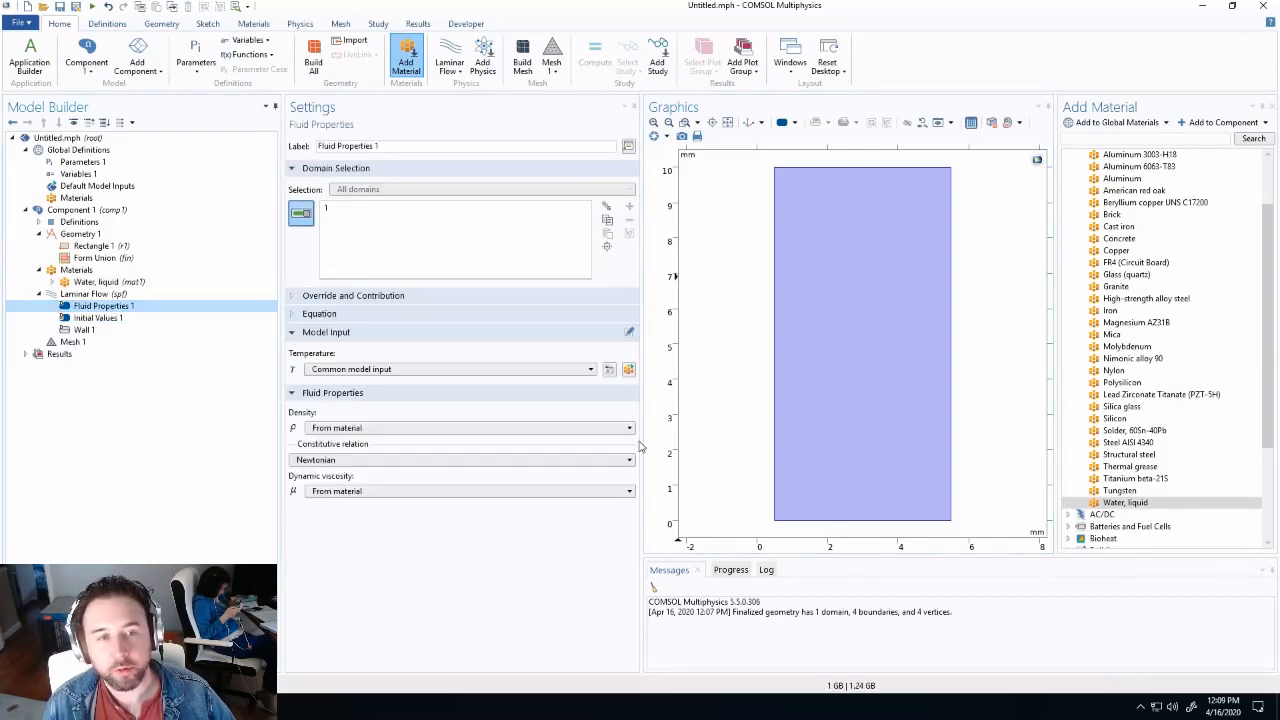
left_click(97, 318)
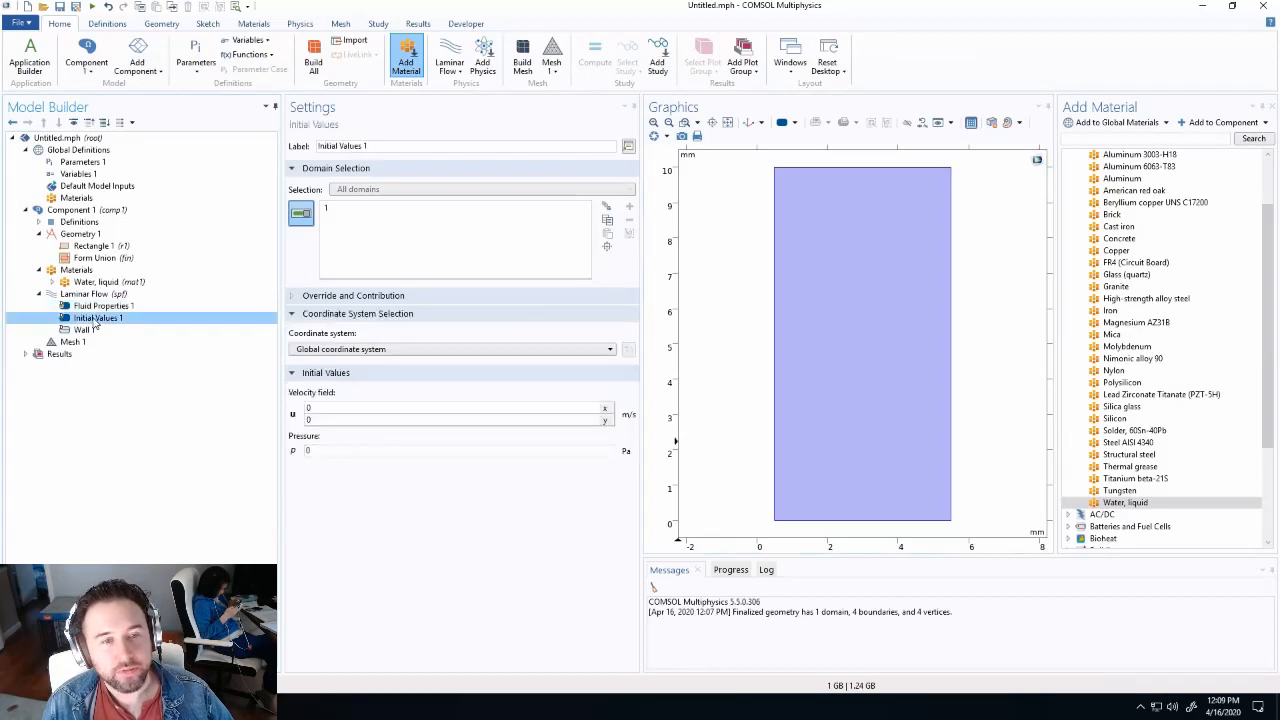
left_click(96, 330)
left_click(97, 295)
right_click(99, 297)
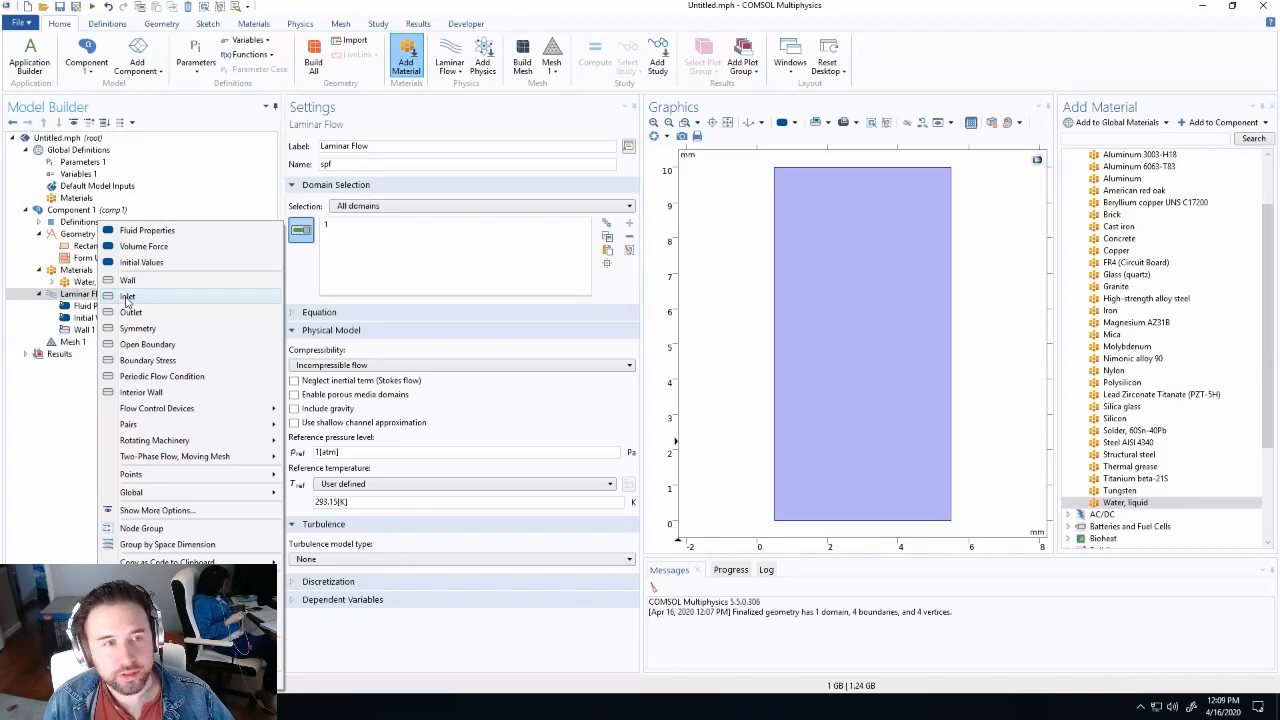
left_click(127, 300)
left_click(776, 342)
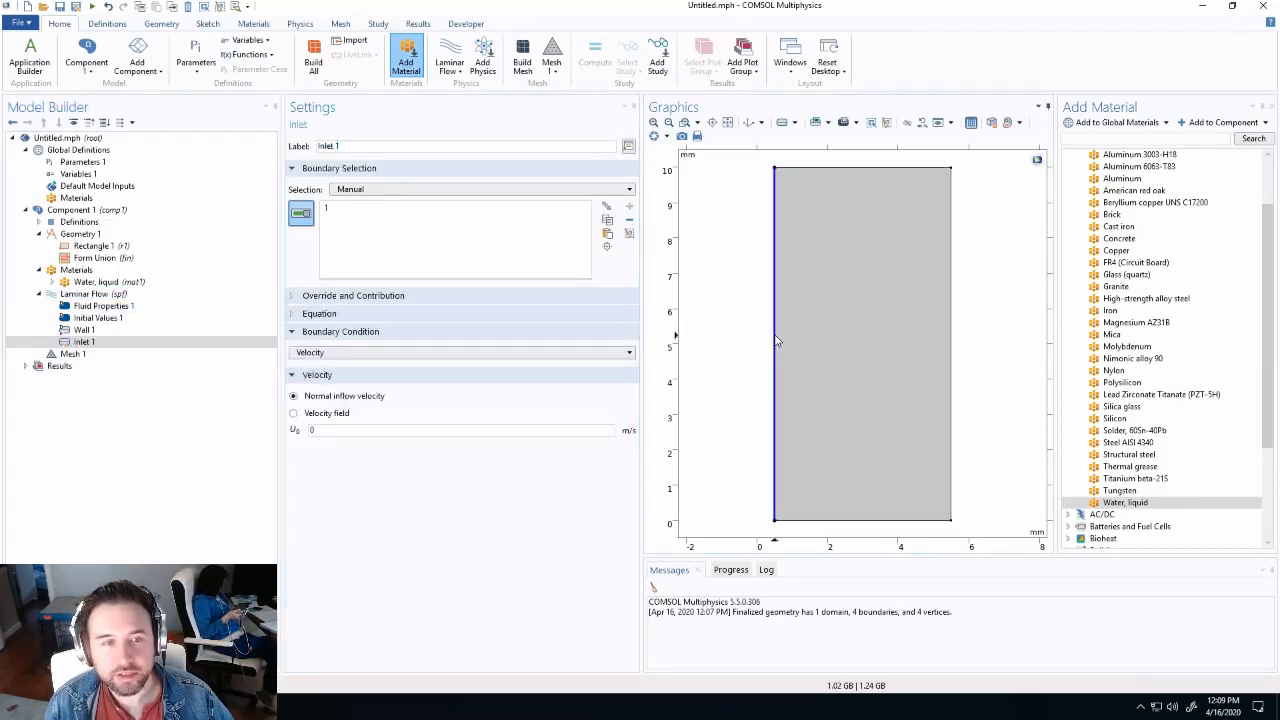
double_click(411, 434)
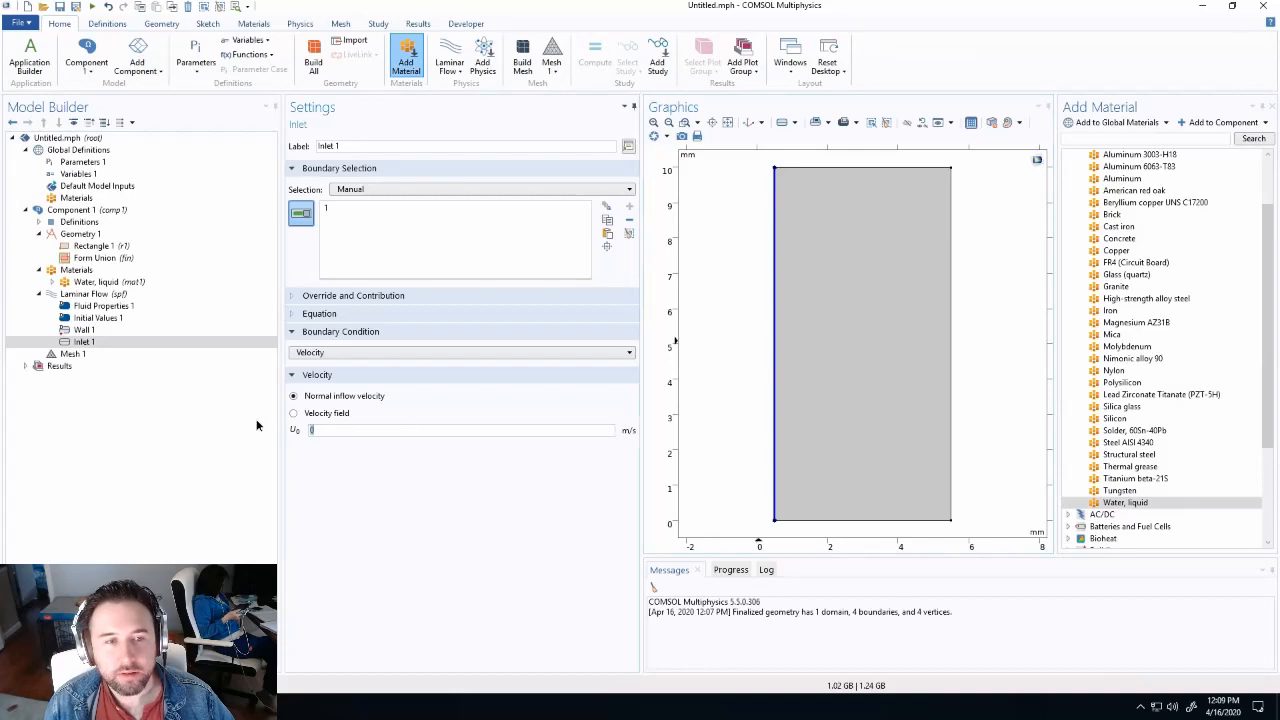
type("0.1")
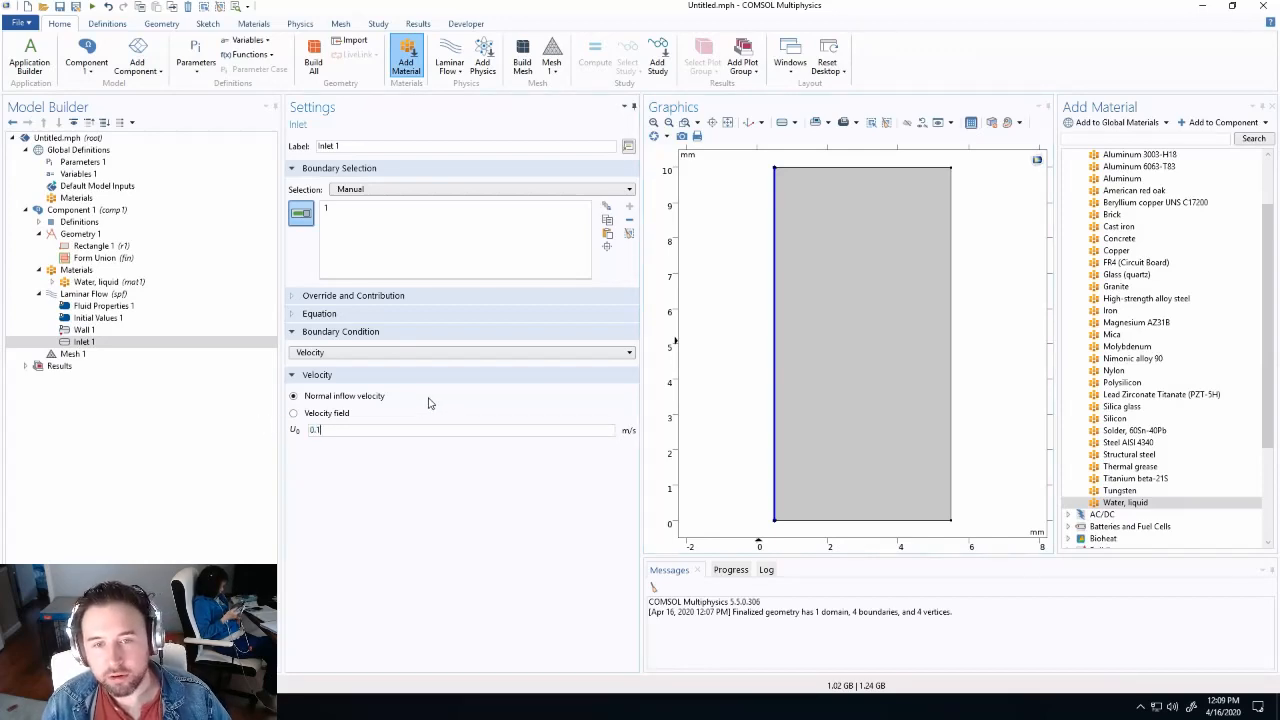
Add an Outlet condition to Laminar Flow and assign it to the rectangle's top edge.
right_click(100, 294)
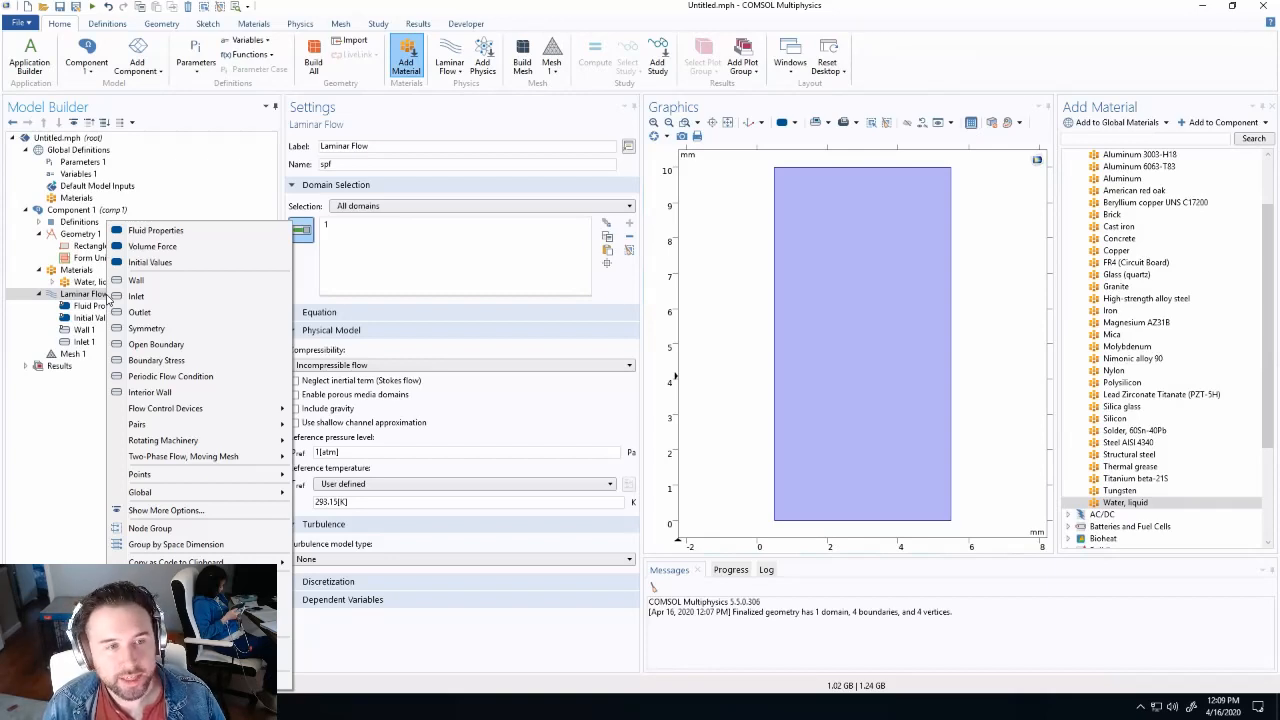
left_click(158, 316)
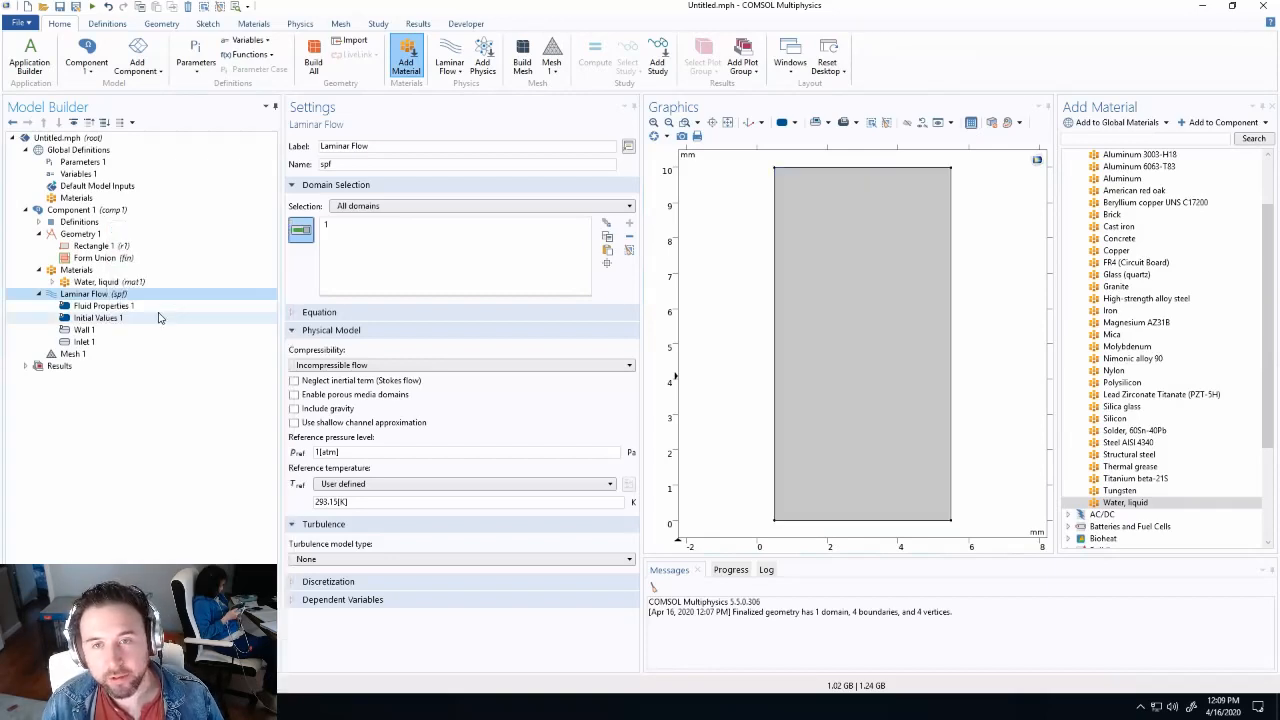
left_click(818, 168)
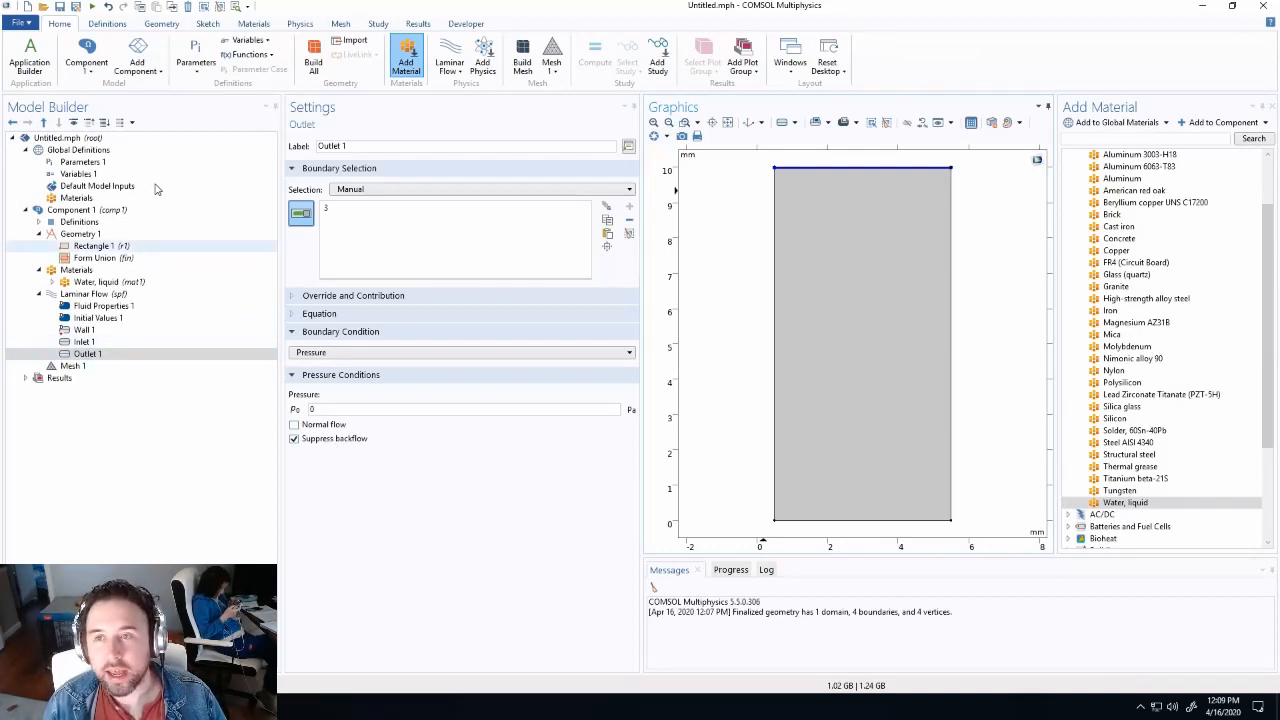
Build the physics-controlled mesh of Mesh 1 for the whole rectangle.
left_click(80, 367)
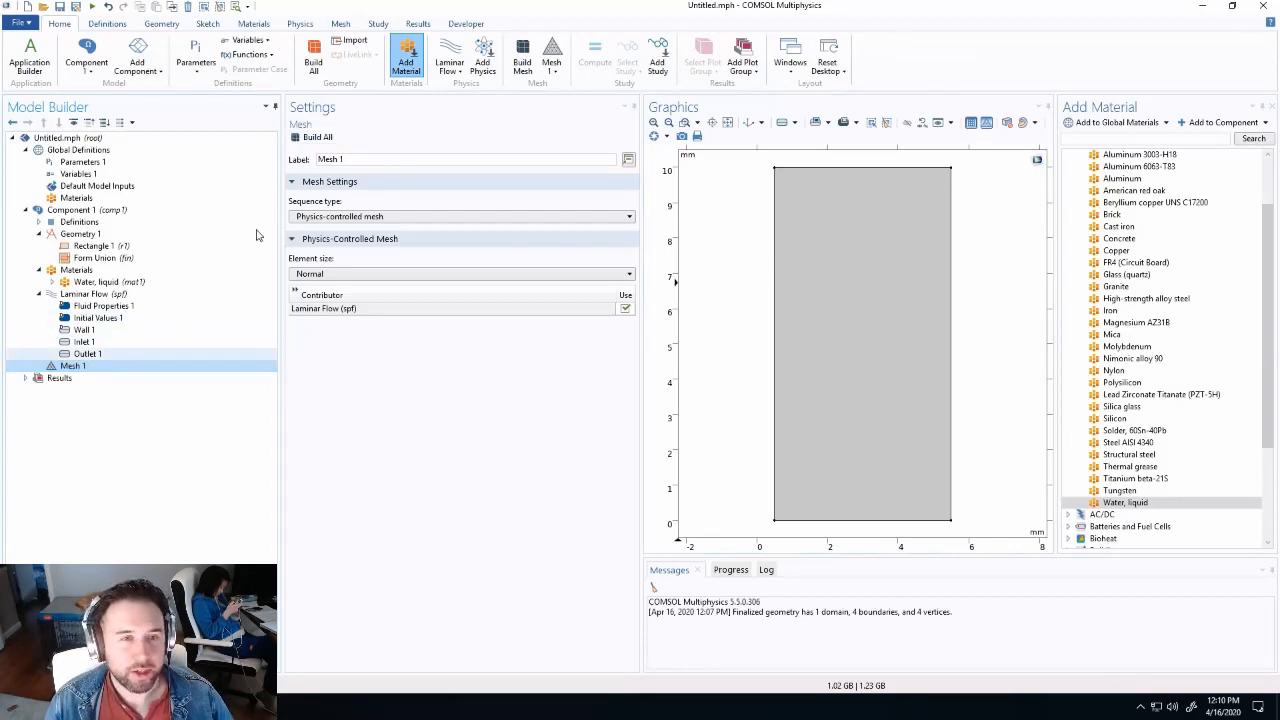
left_click(316, 139)
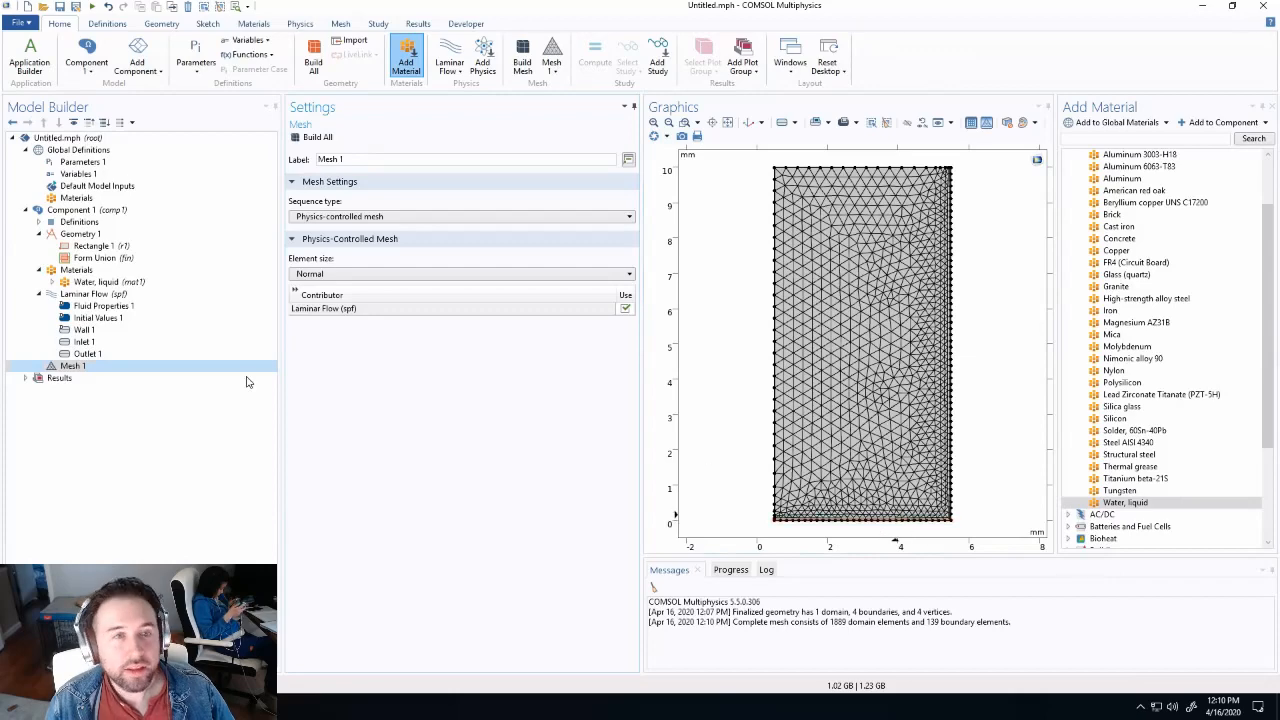
Add a Stationary study from the General Studies to the model.
right_click(98, 212)
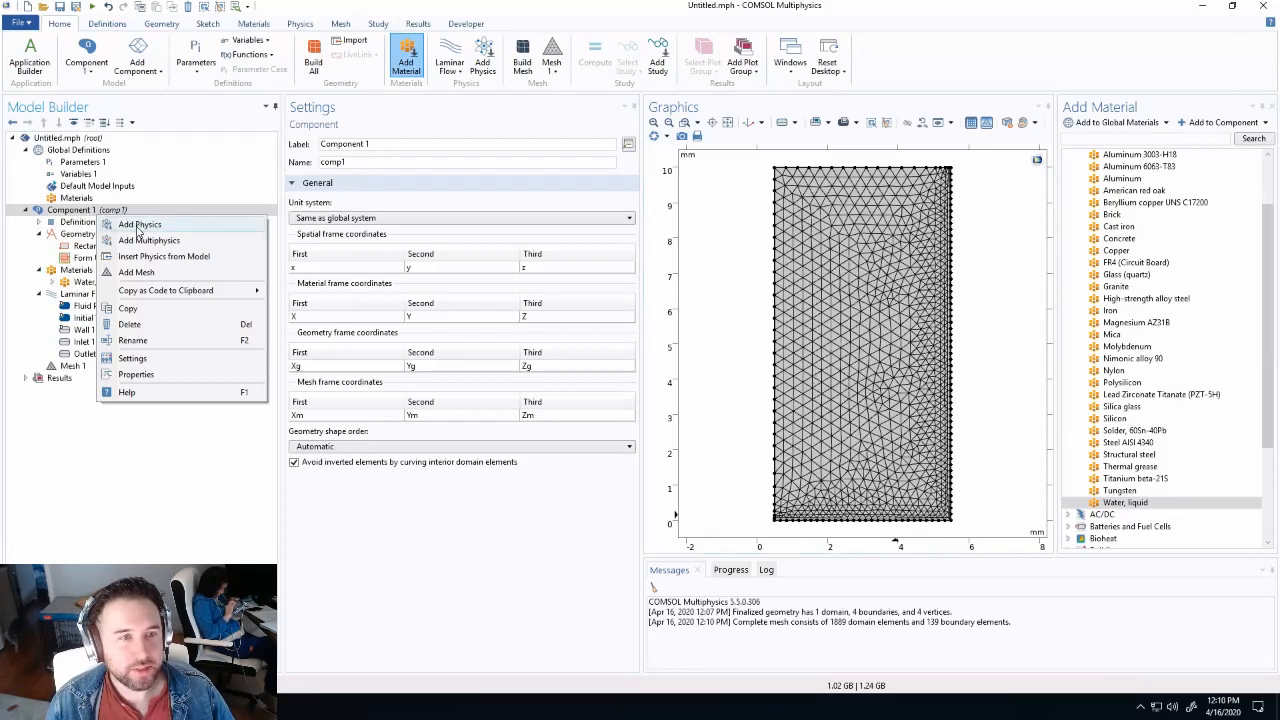
left_click(160, 537)
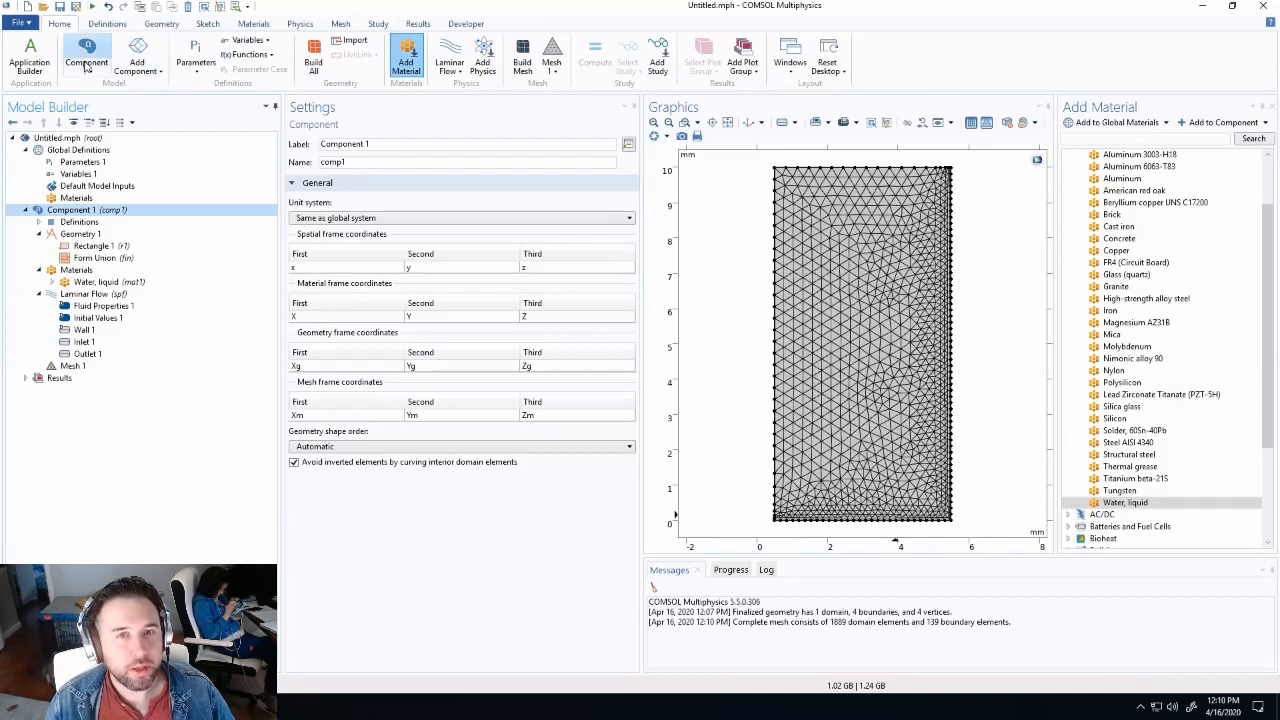
left_click(659, 66)
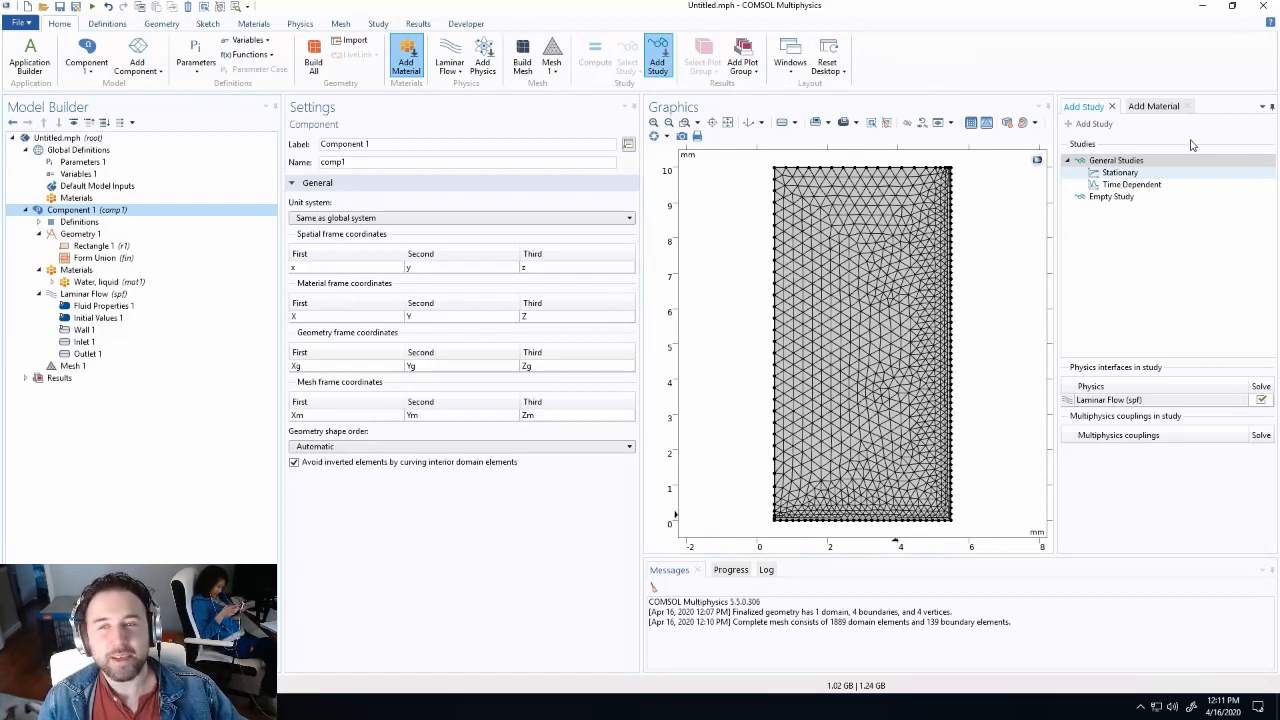
left_click(1133, 162)
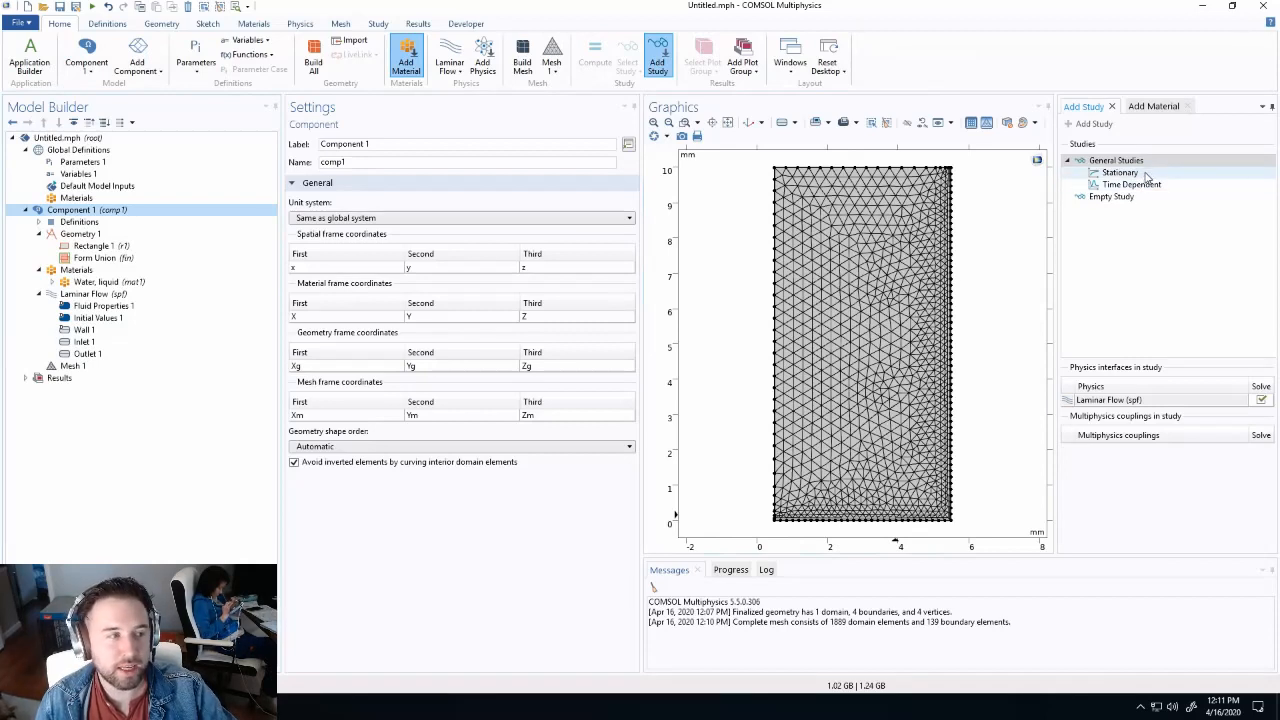
left_click(1144, 174)
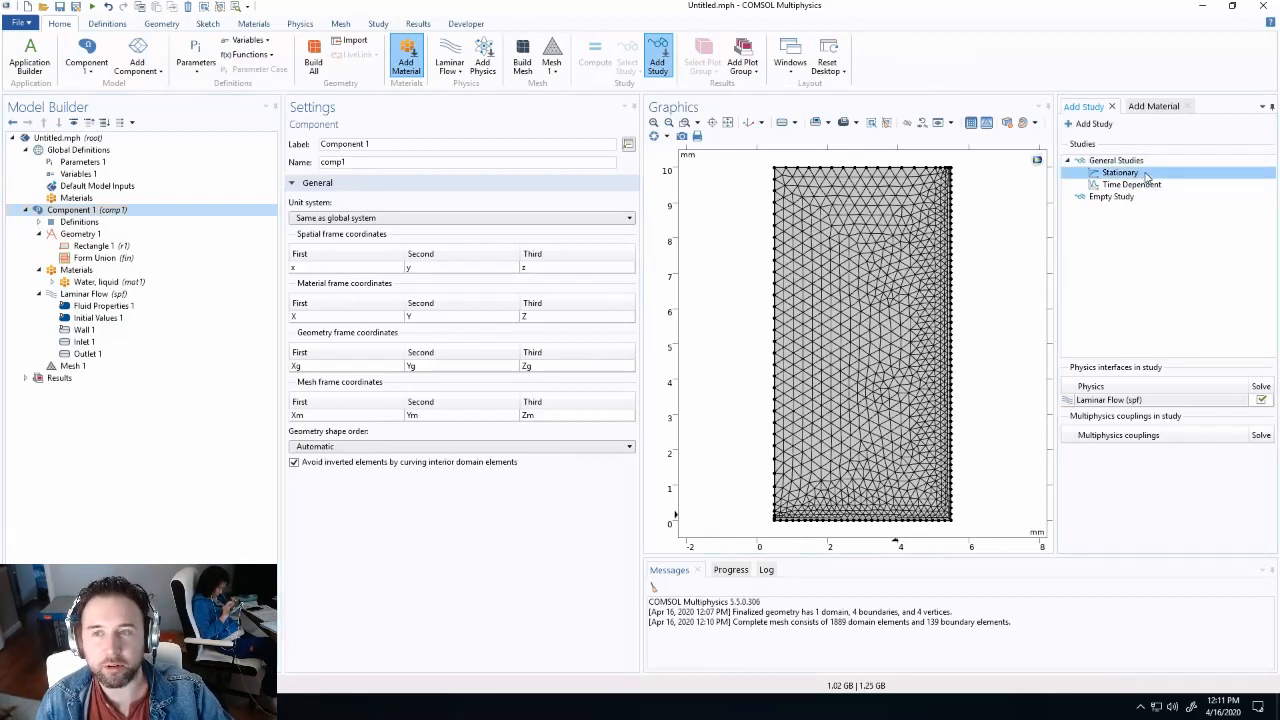
left_click(1099, 131)
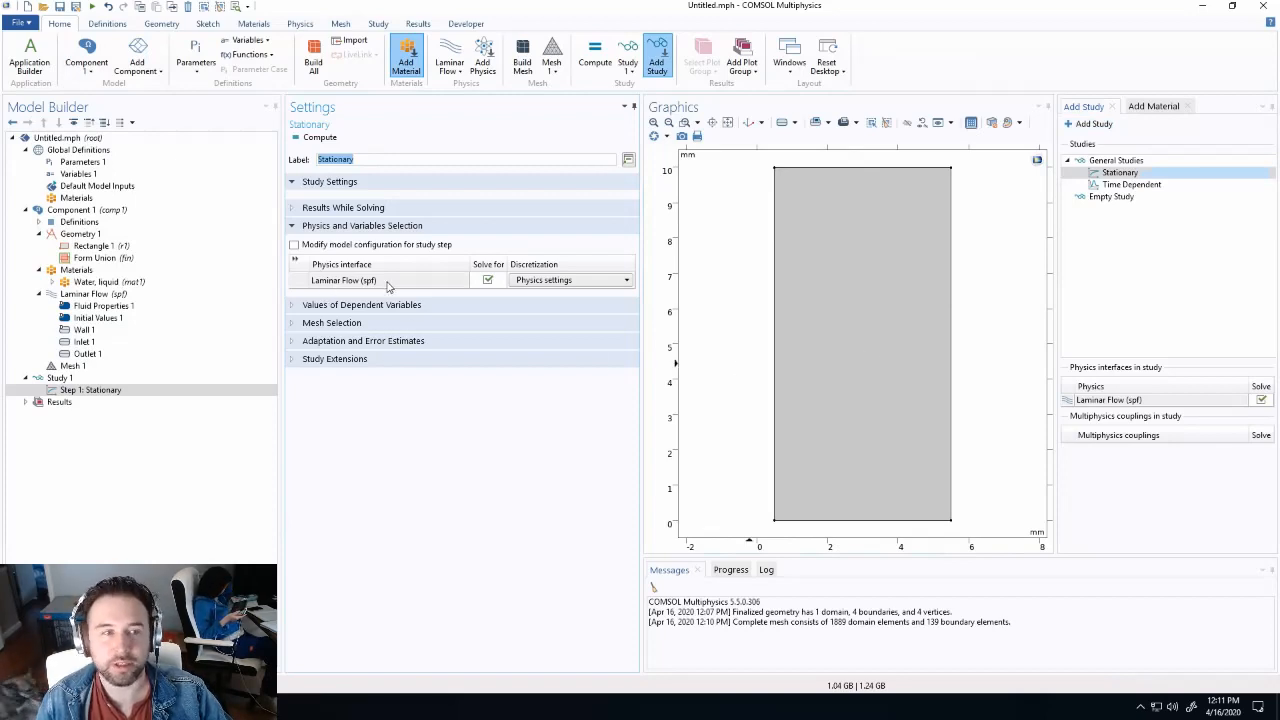
Compute Study 1 to solve the stationary laminar flow problem.
left_click(58, 377)
left_click(62, 388)
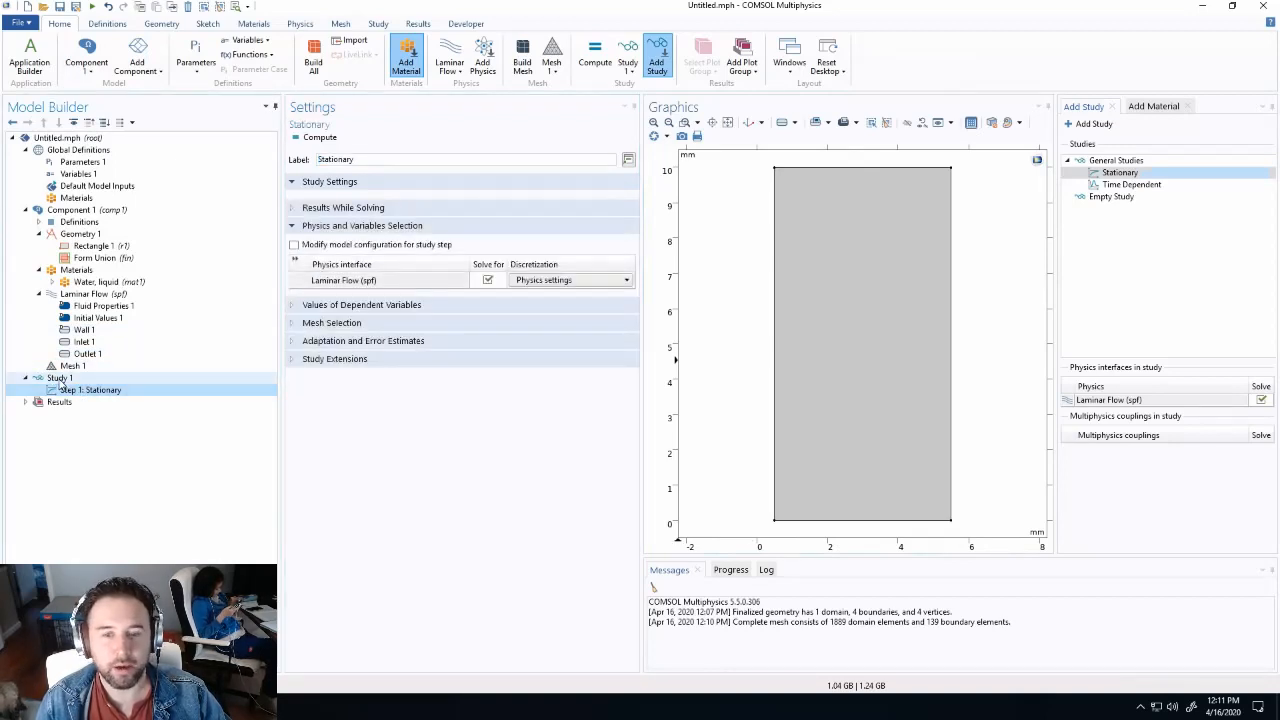
left_click(58, 378)
right_click(62, 386)
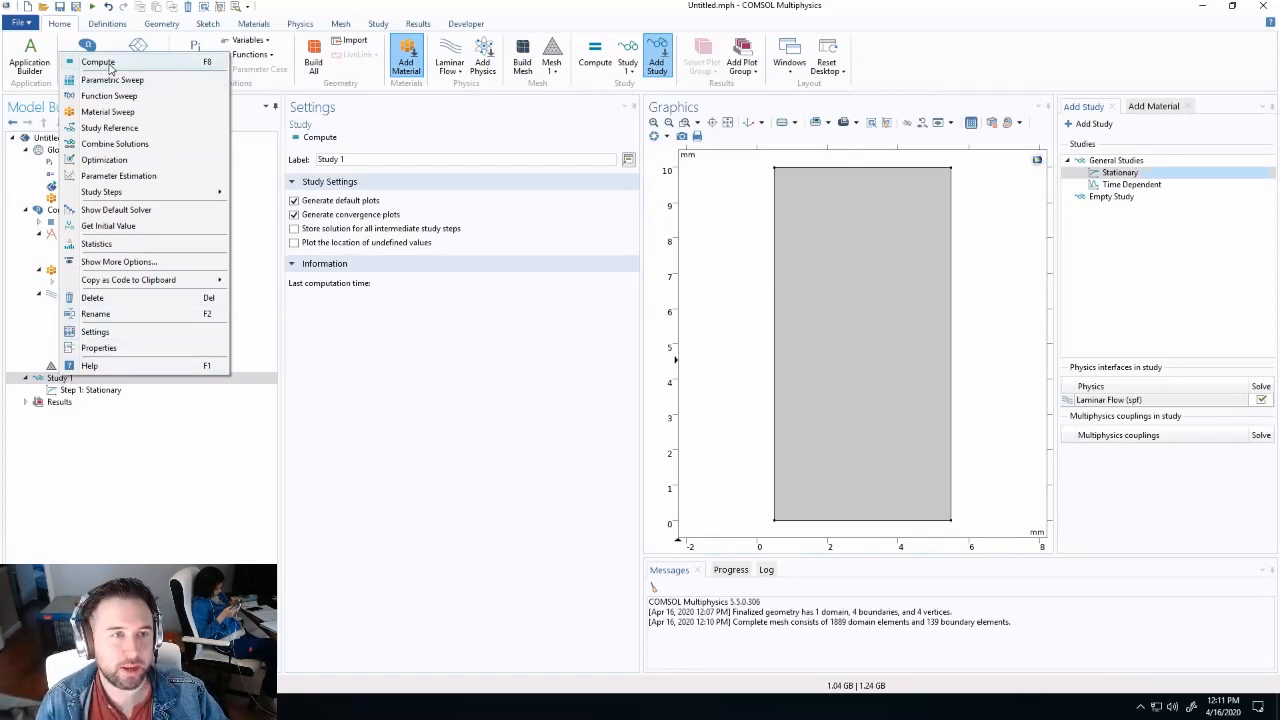
left_click(110, 65)
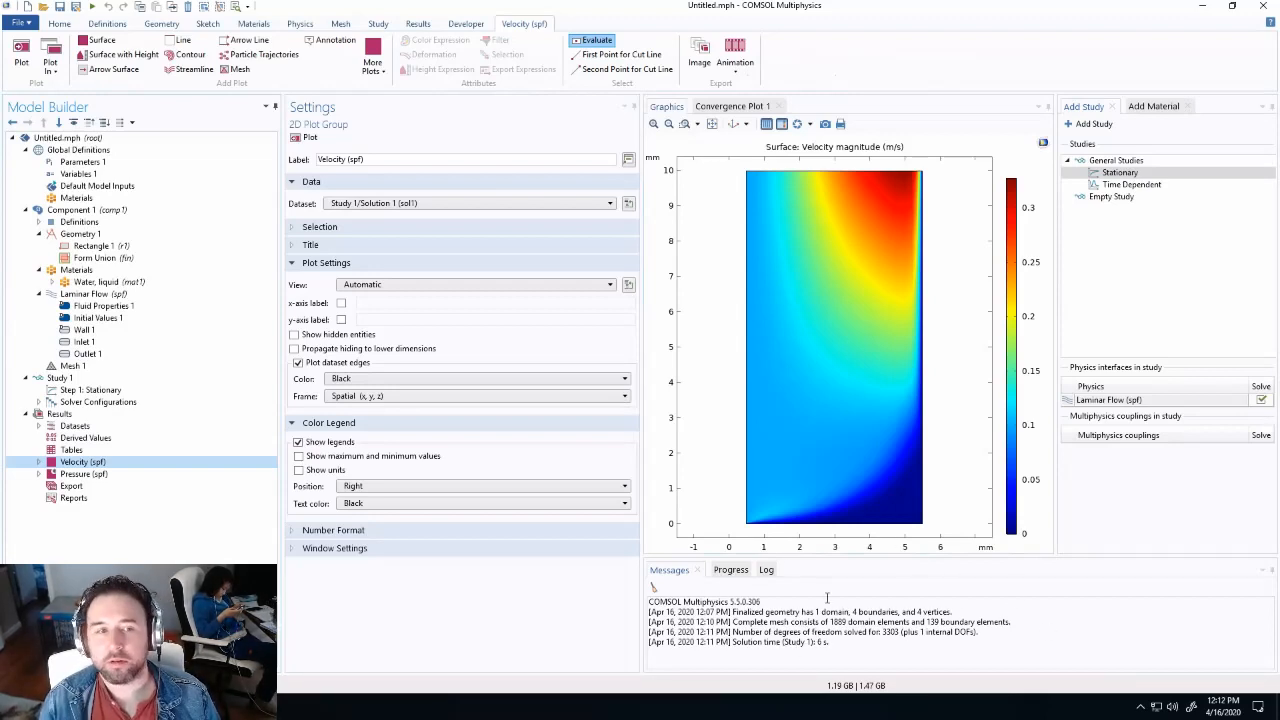
Examine the solver log of the computed study in an enlarged log area, and shrink that area again.
left_click(730, 570)
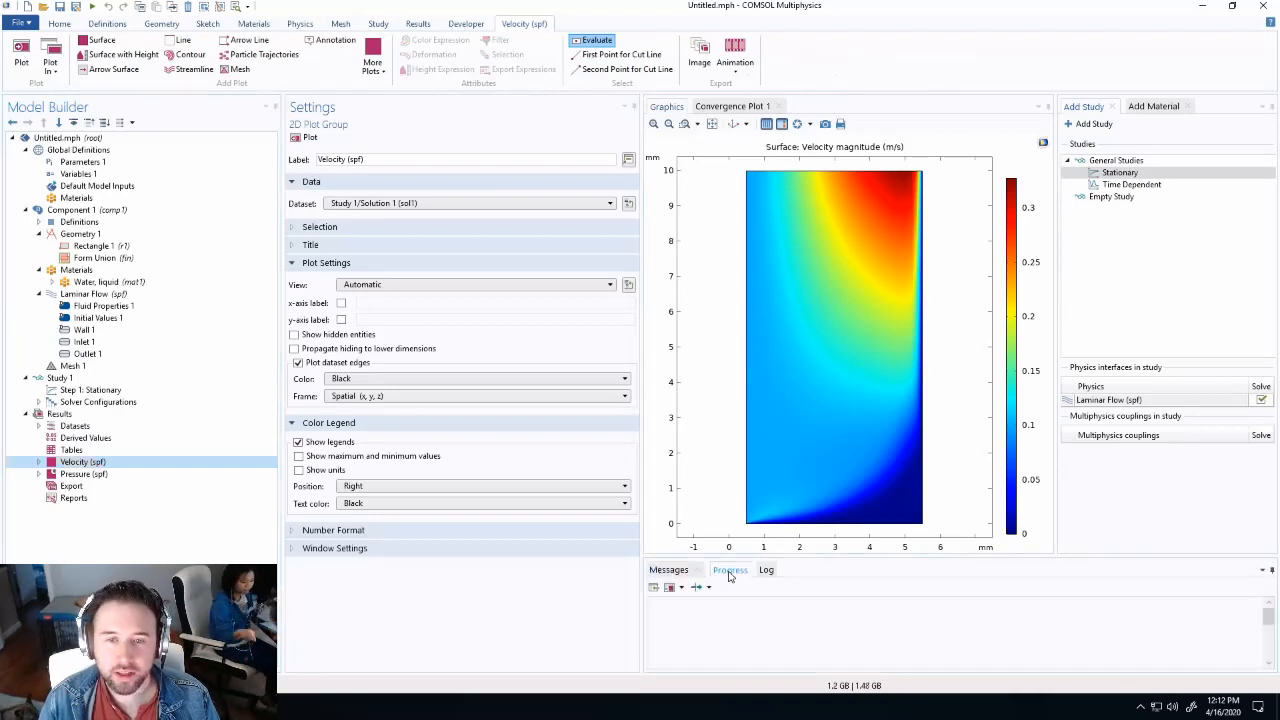
left_click(766, 572)
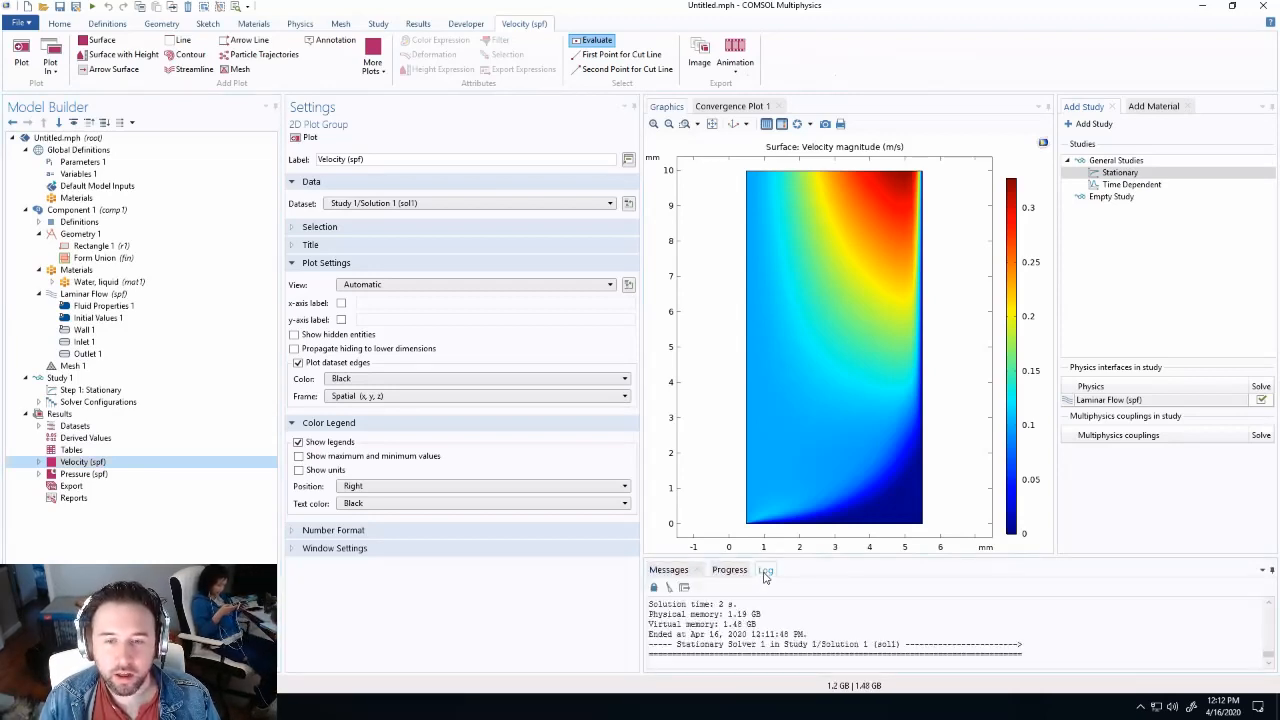
left_click_drag(800, 556, 850, 340)
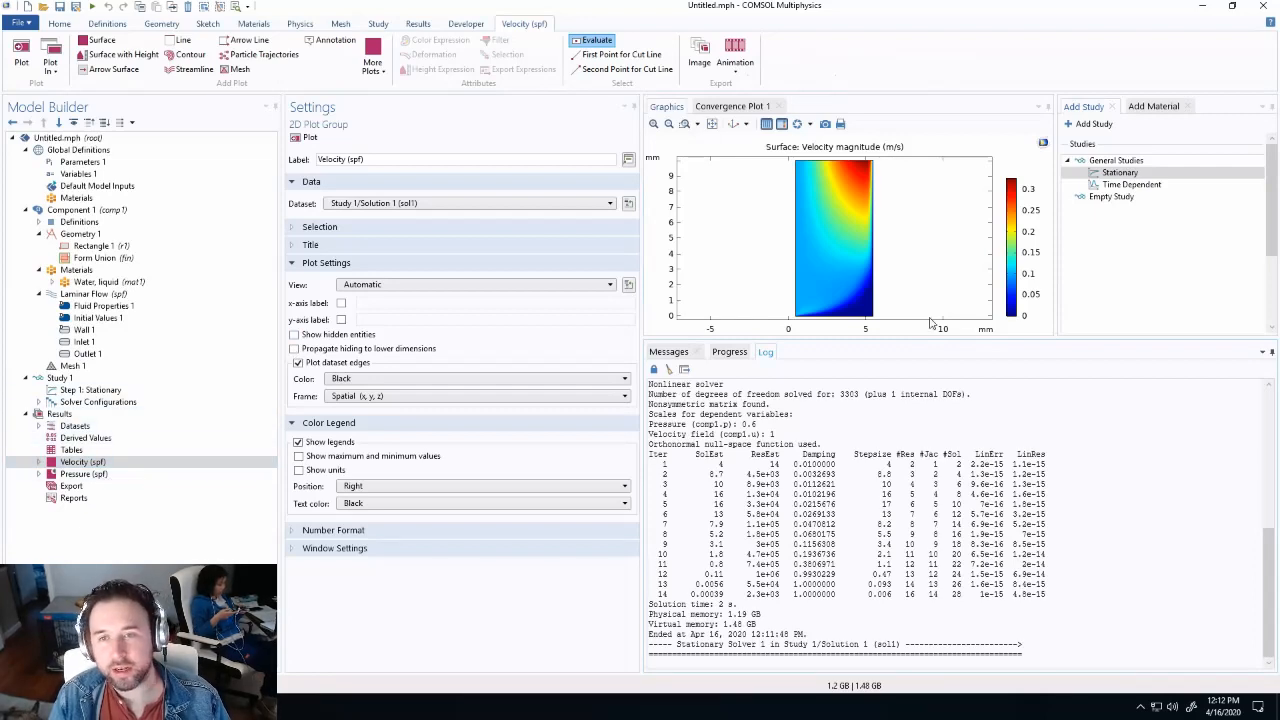
left_click_drag(954, 341, 954, 602)
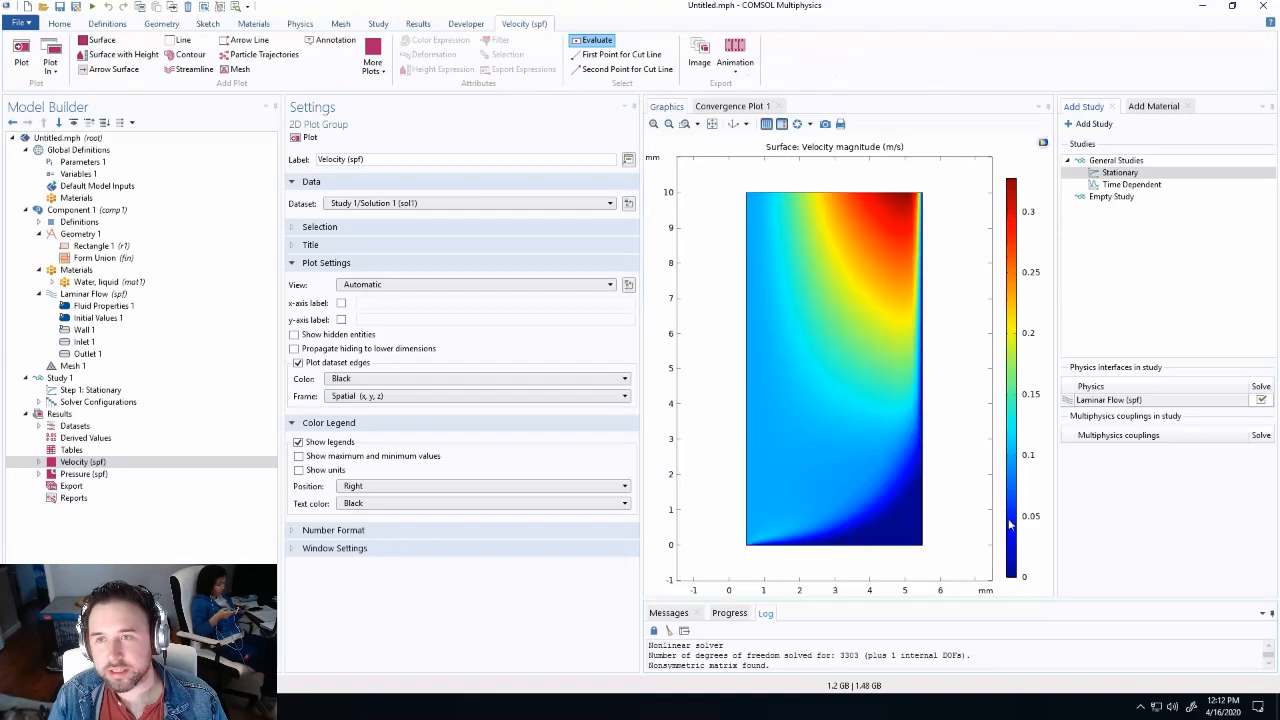
Close the Add Material and Add Study windows and display the Pressure (spf) plot.
left_click(1188, 106)
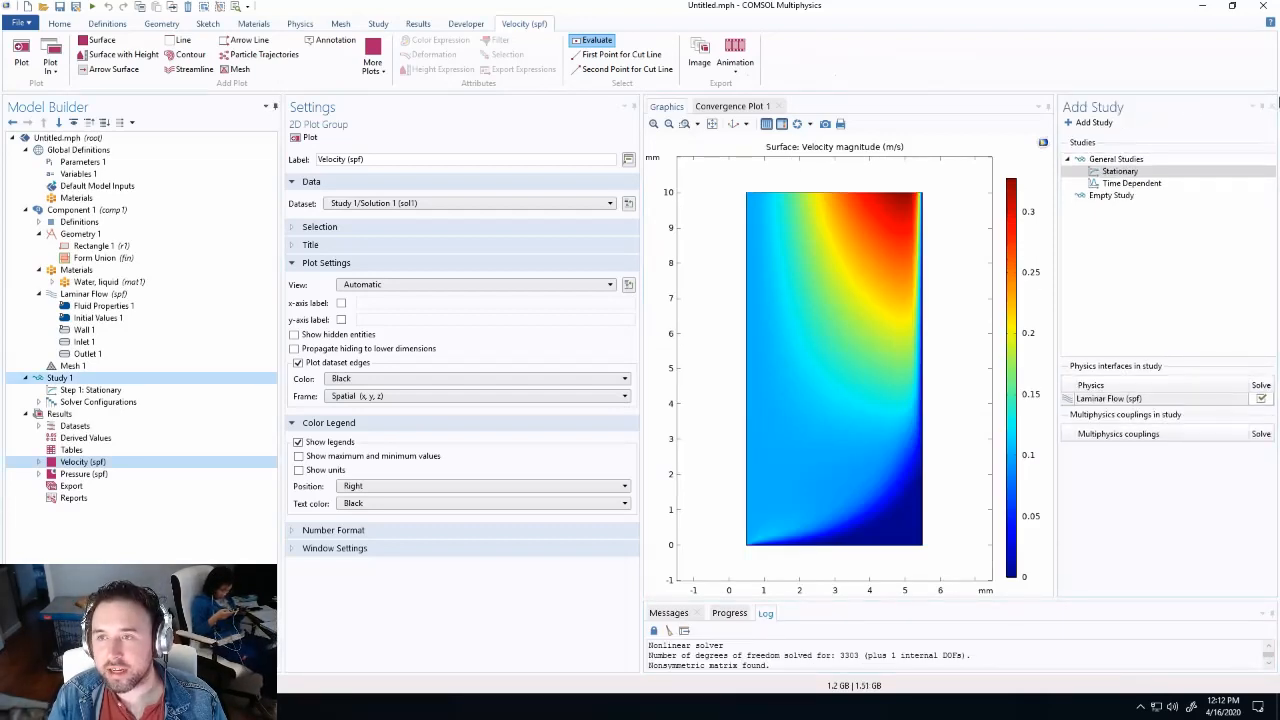
left_click(1273, 107)
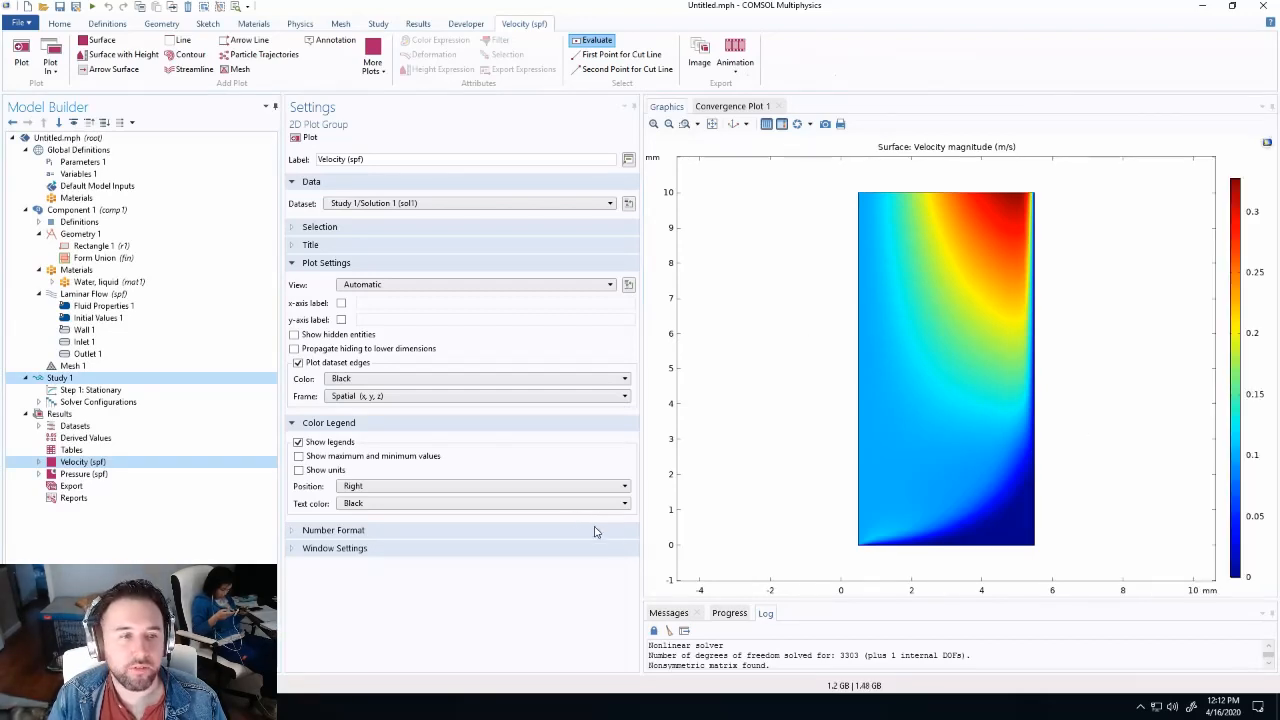
left_click(104, 476)
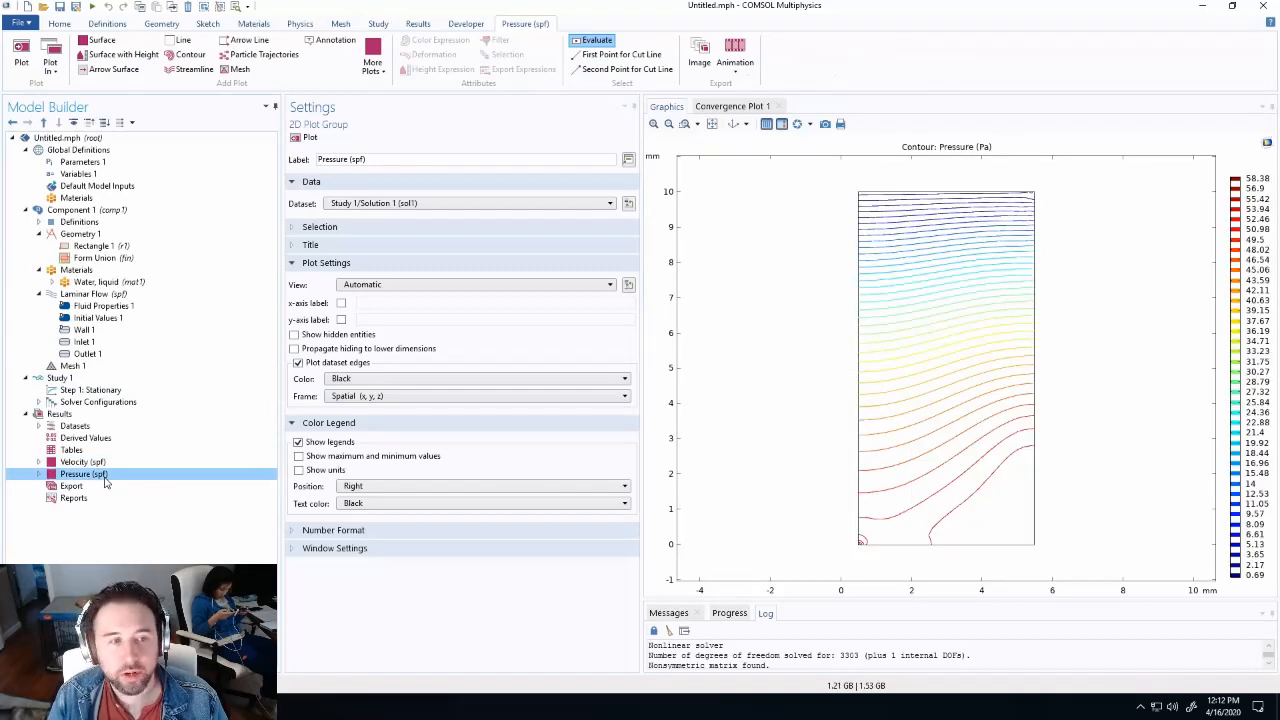
Add a new 2D plot group to the results and insert a Surface plot in it.
right_click(55, 414)
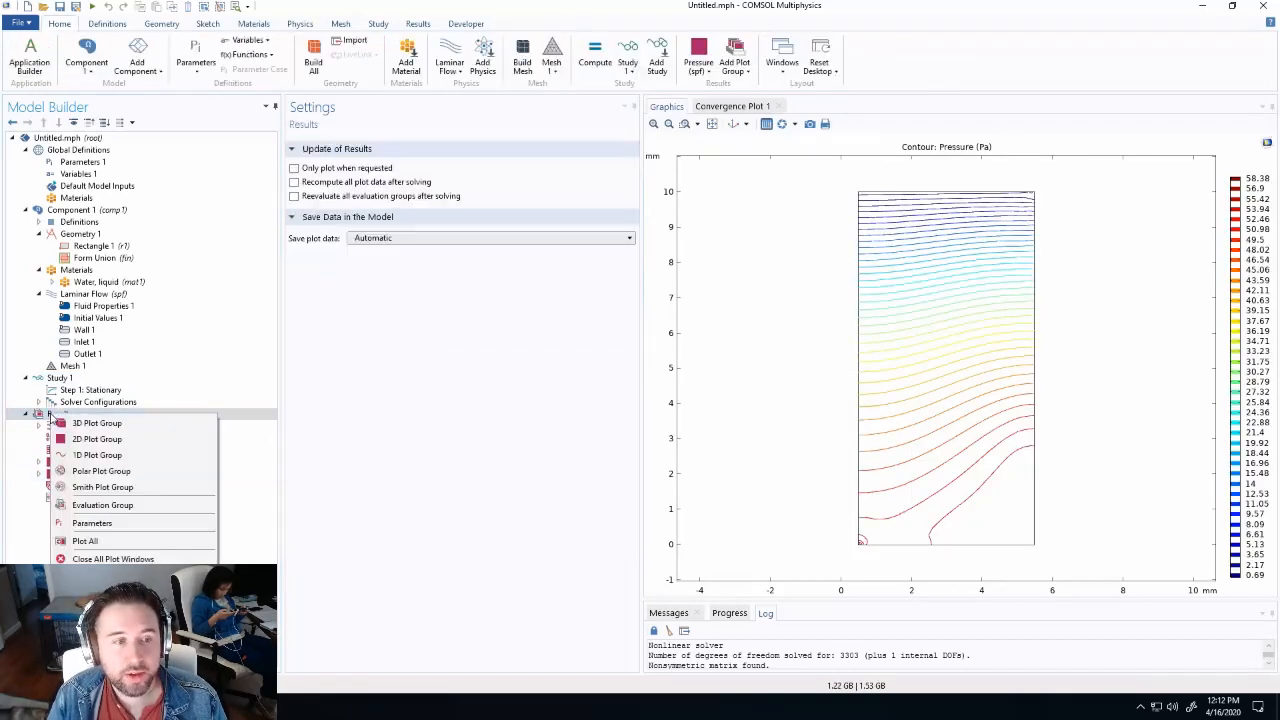
left_click(95, 440)
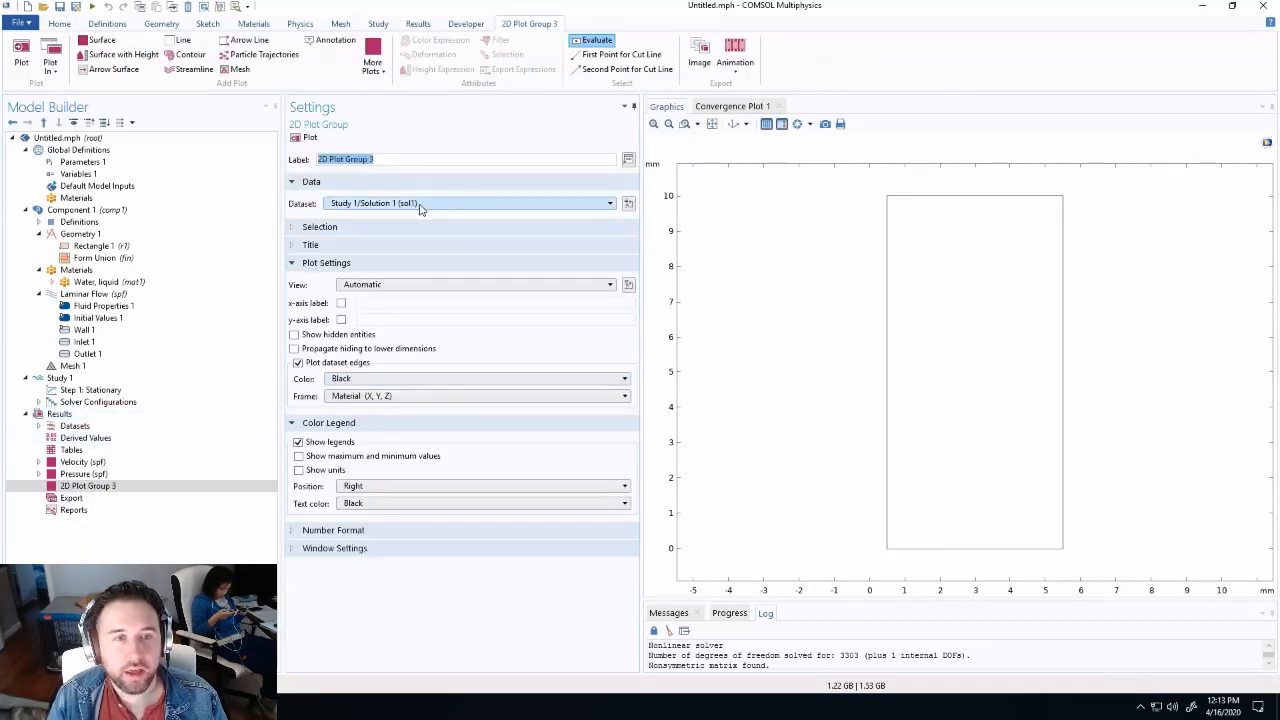
left_click(344, 229)
left_click(335, 229)
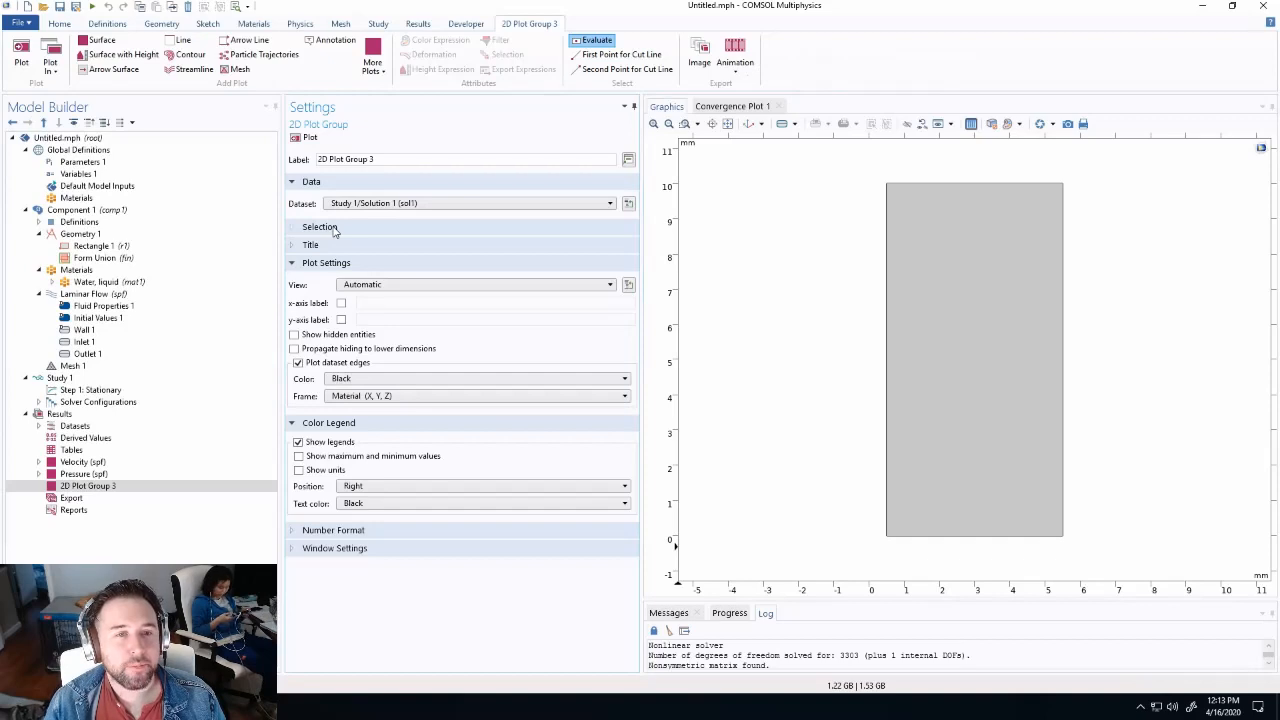
left_click(83, 488)
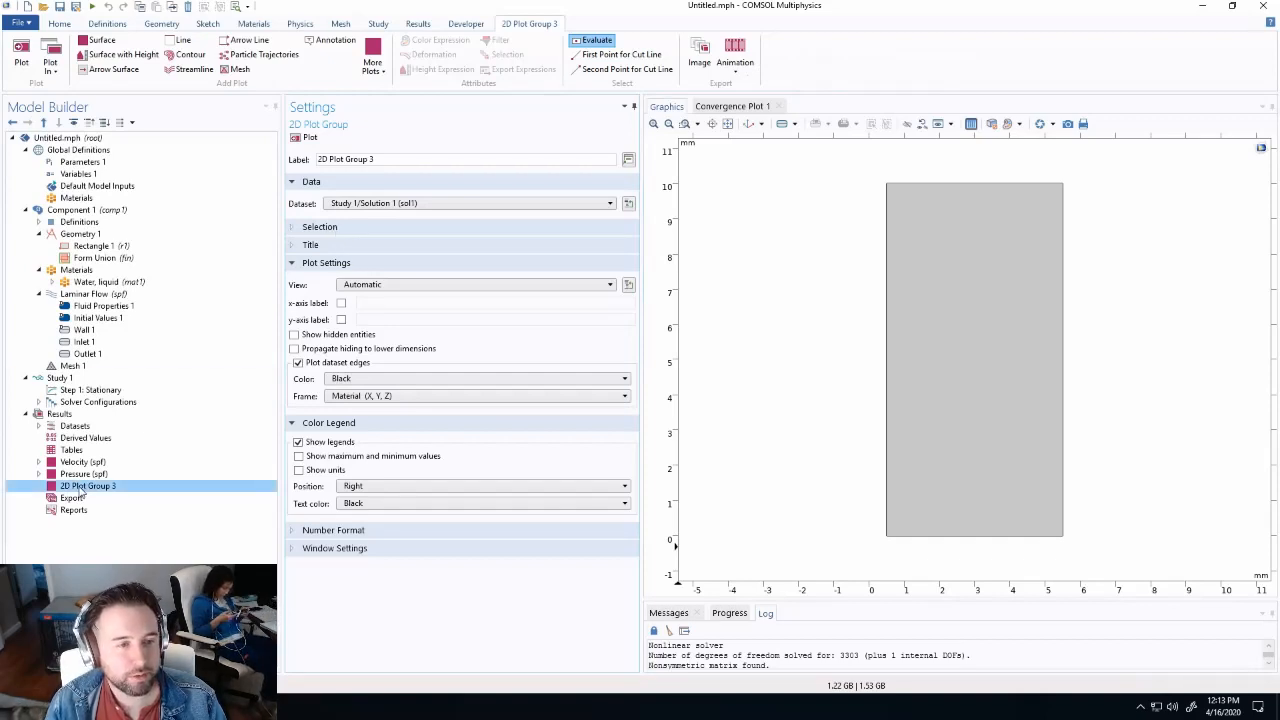
right_click(82, 489)
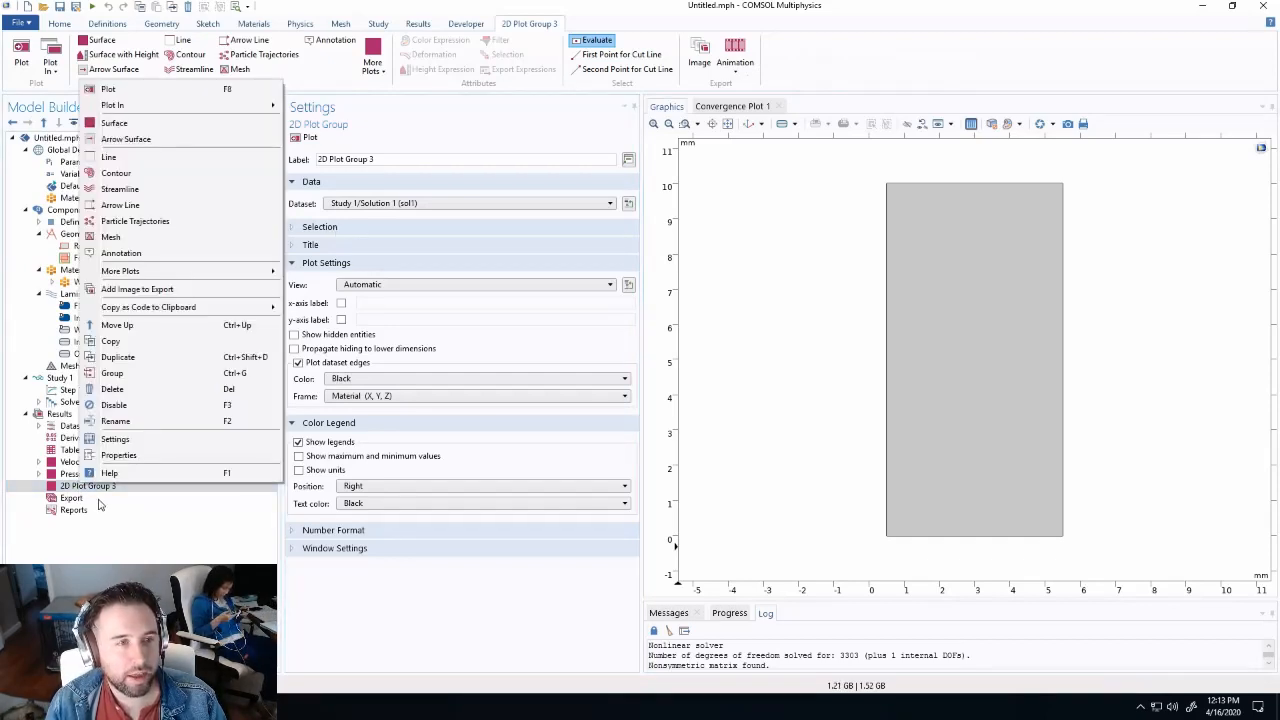
left_click(118, 123)
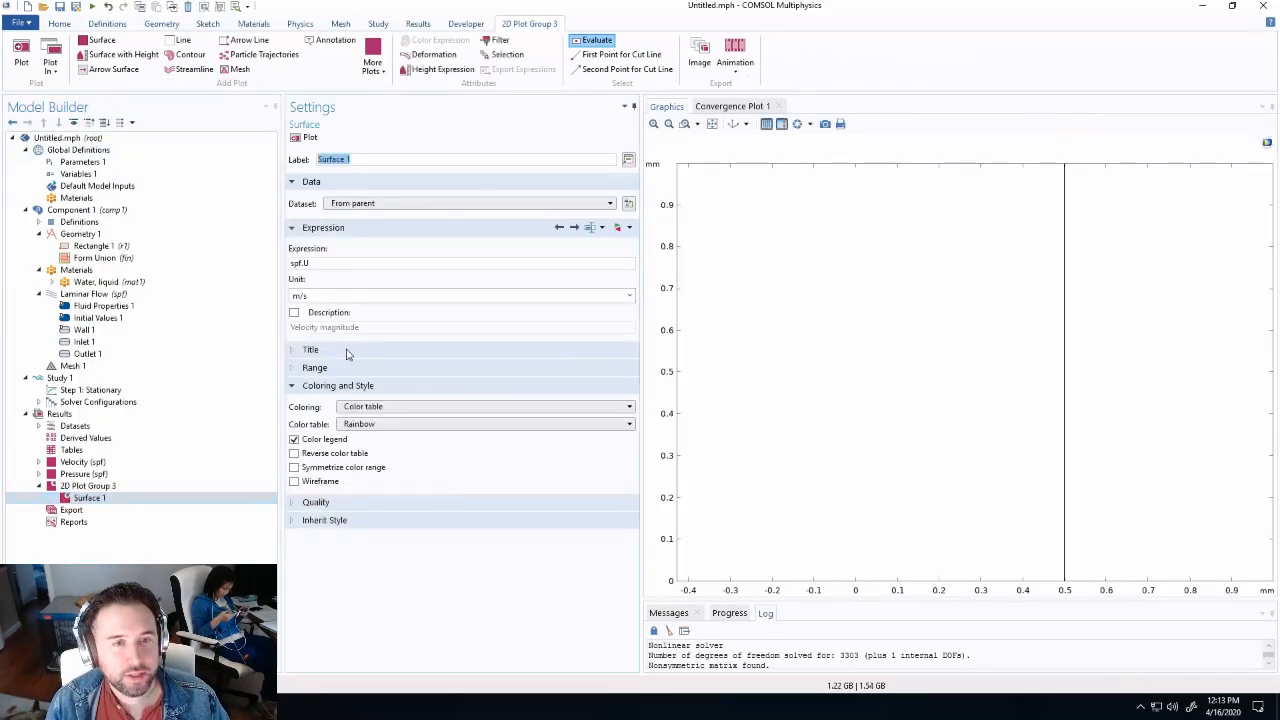
Set the surface plot's expression to the laminar flow vorticity magnitude, spf.vort_magn, and plot it.
left_click(627, 229)
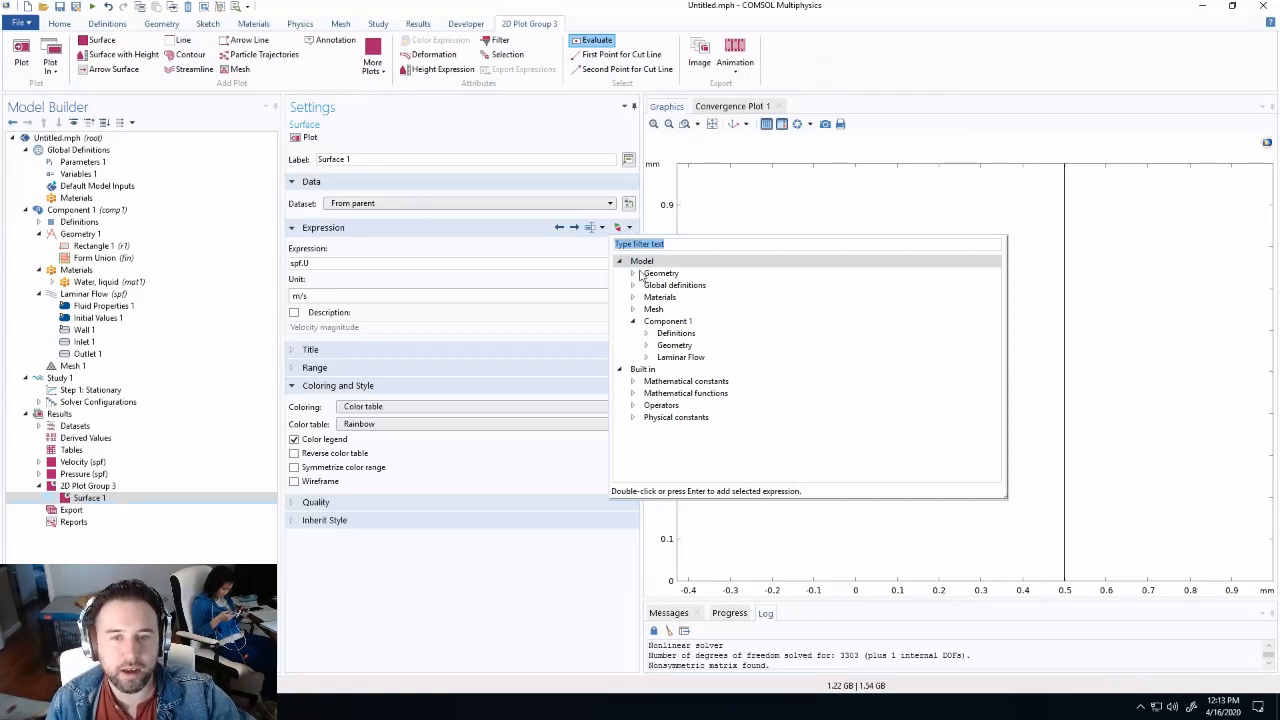
left_click(646, 357)
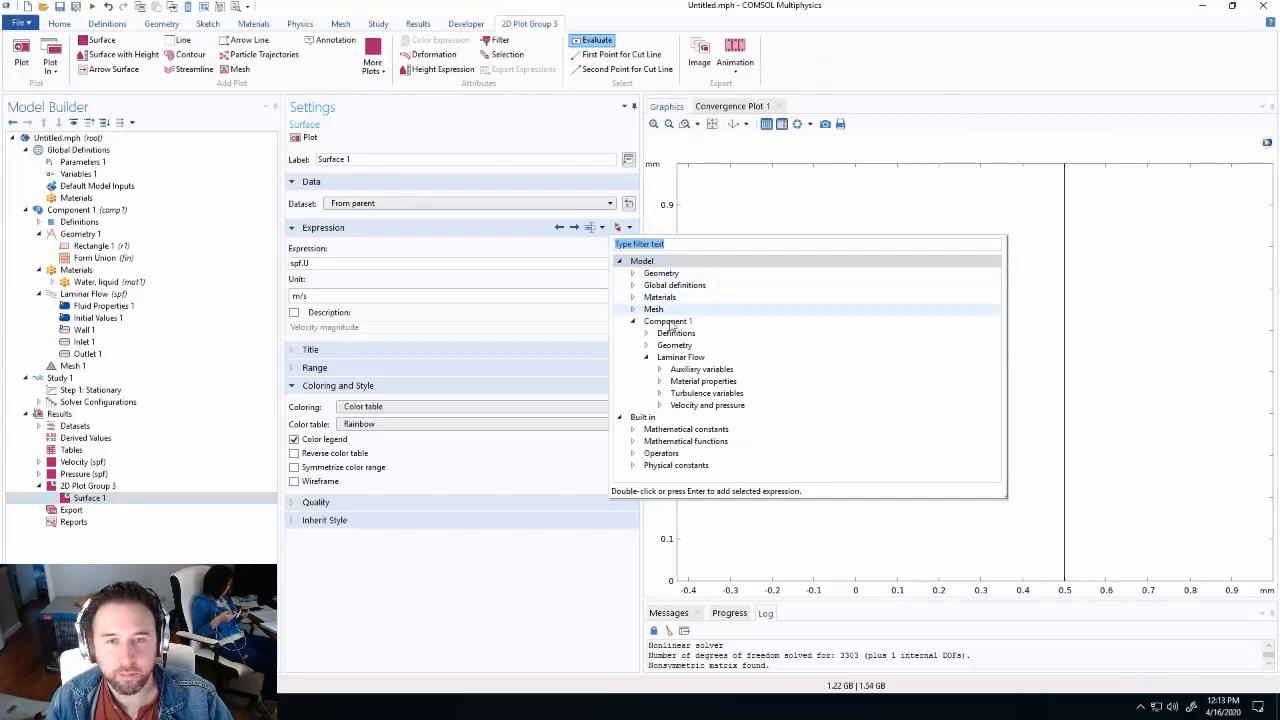
left_click(659, 405)
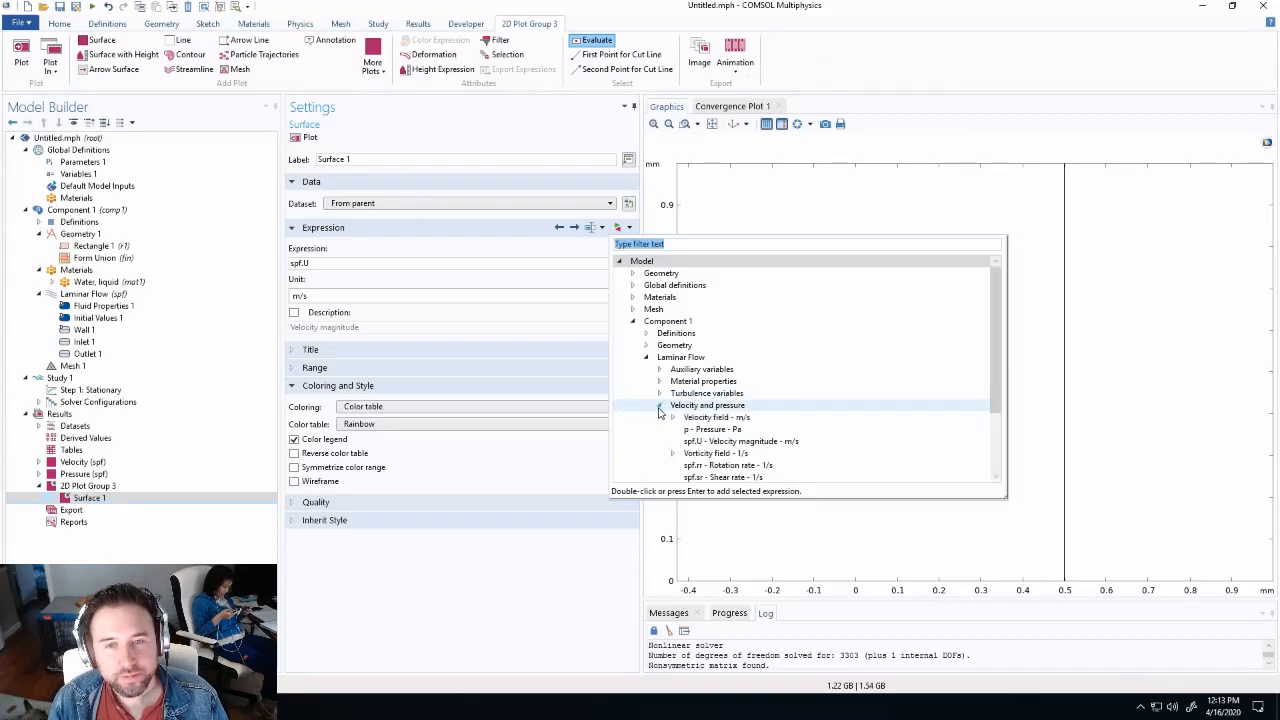
scroll(785, 444, "down", 1)
left_click(755, 417)
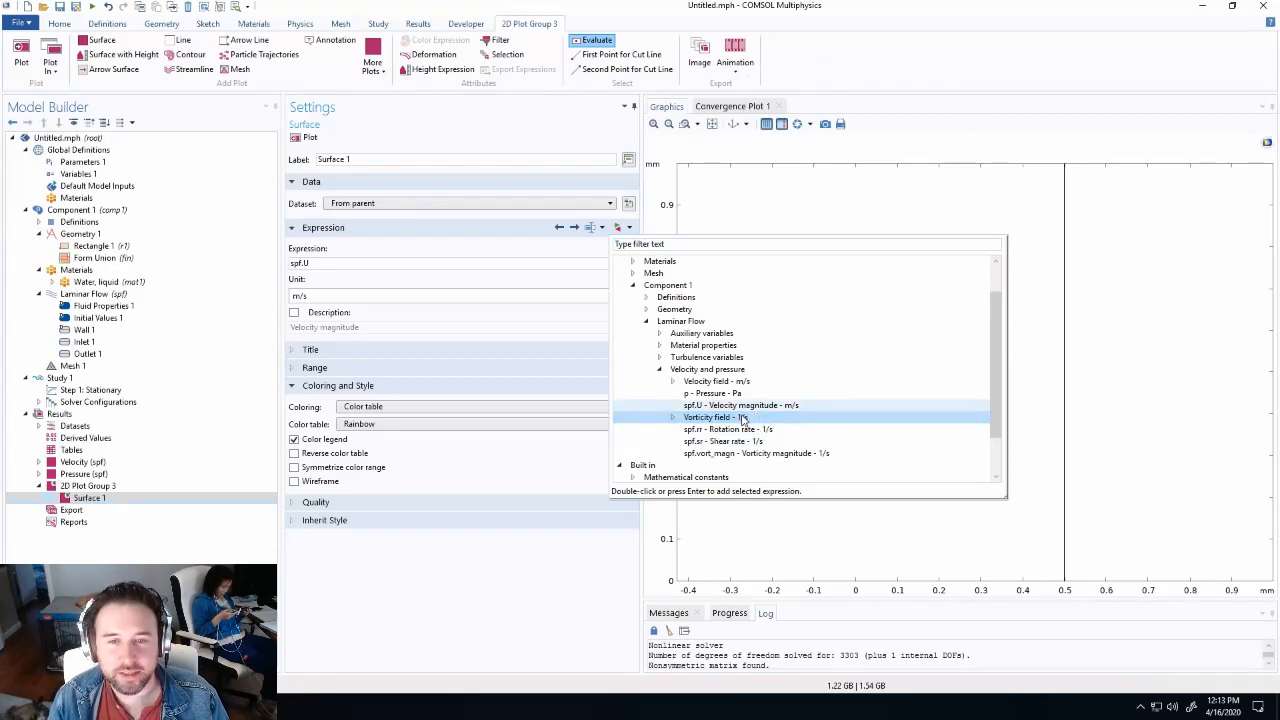
double_click(755, 418)
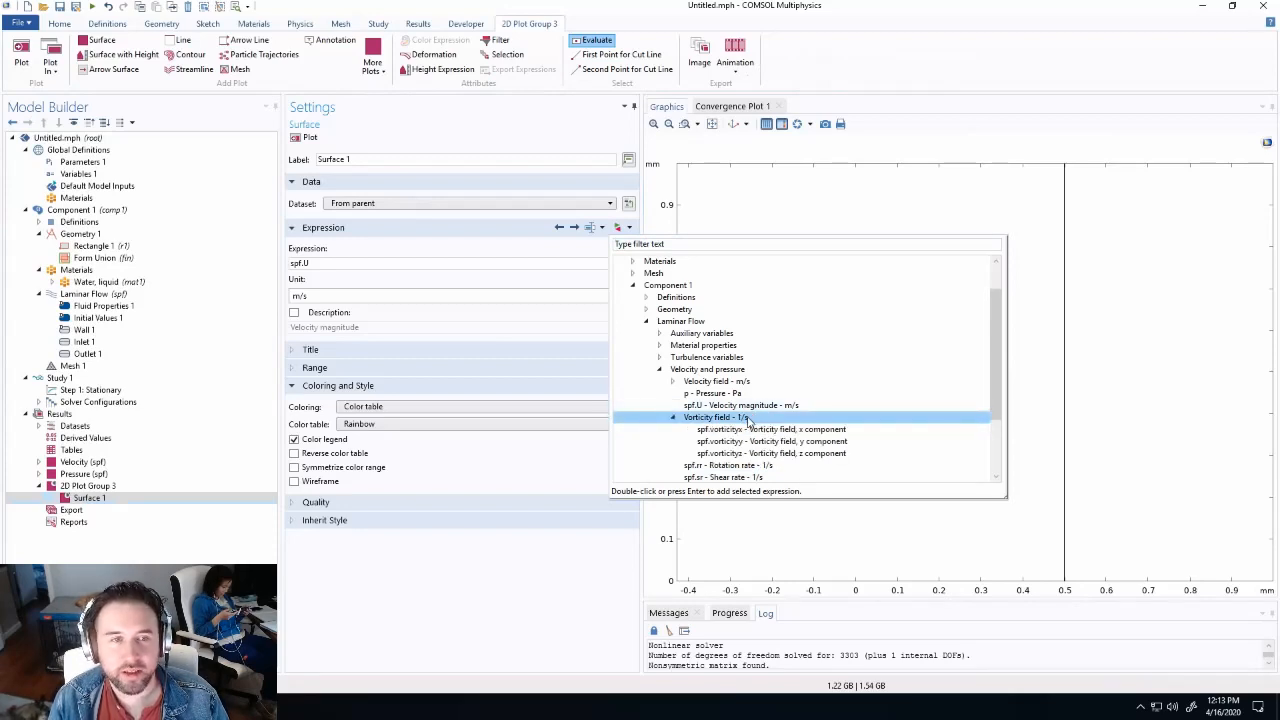
scroll(830, 455, "down", 1)
left_click(800, 454)
double_click(830, 455)
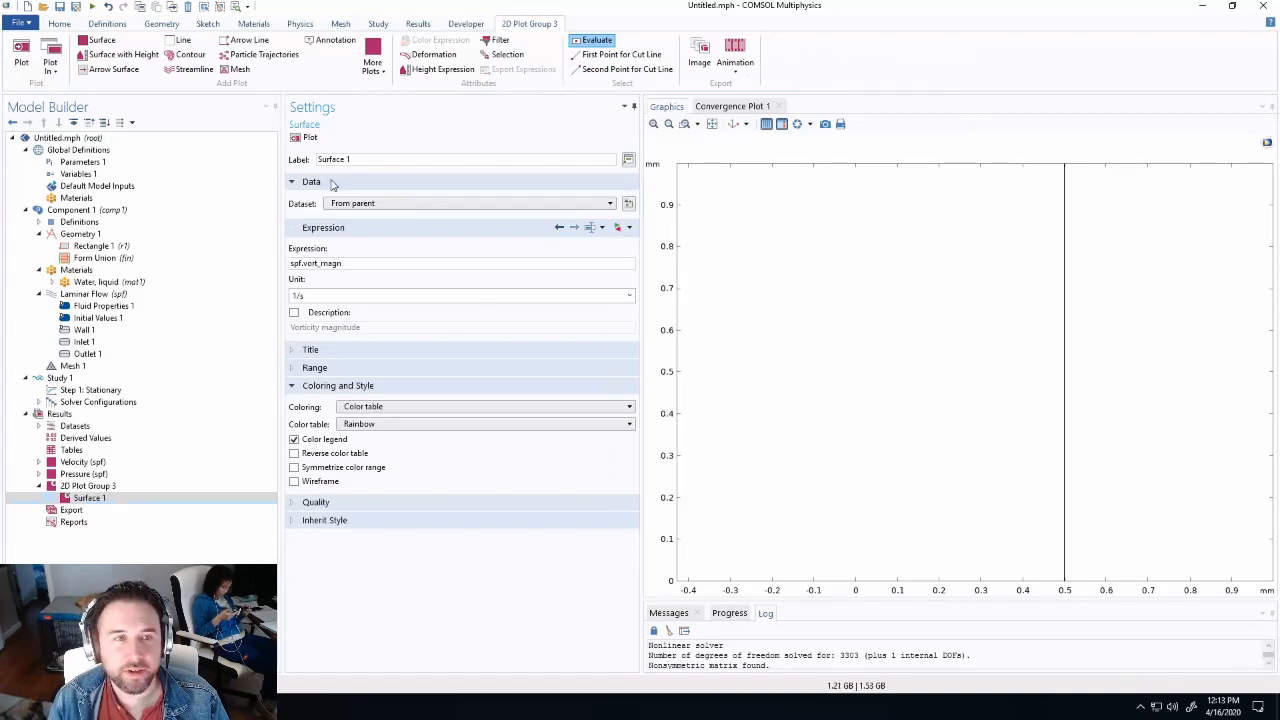
left_click(308, 137)
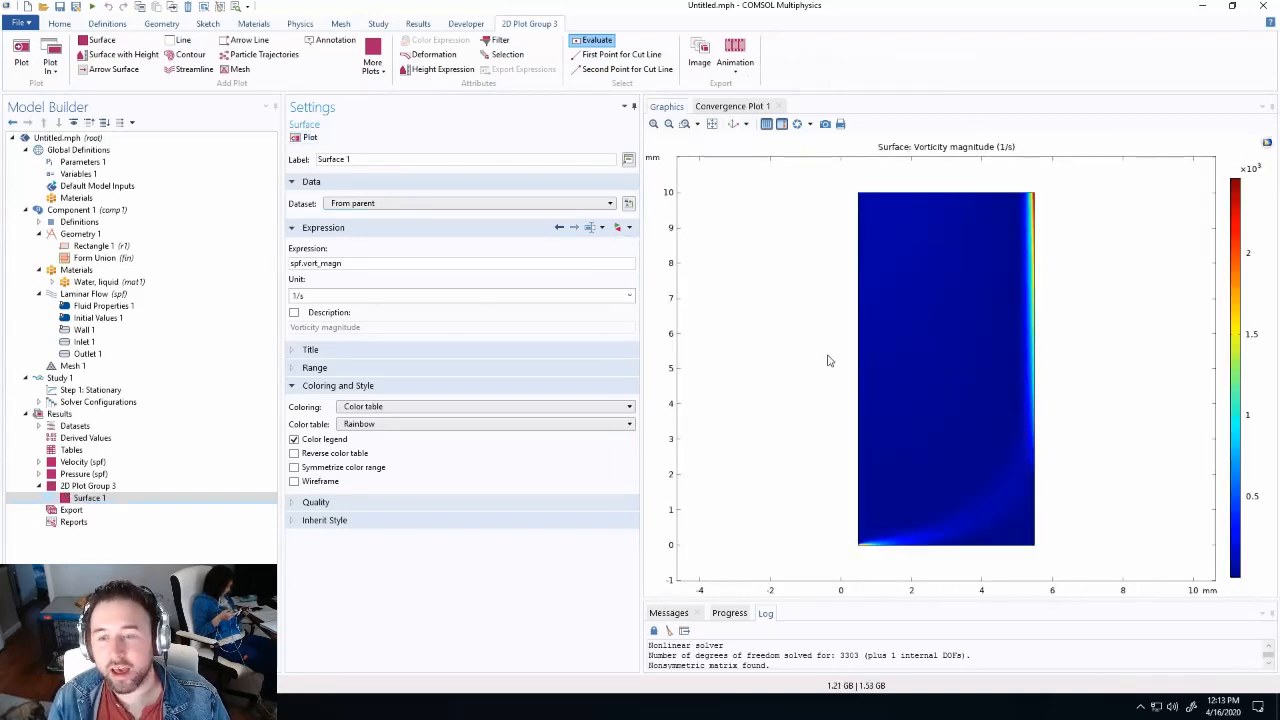